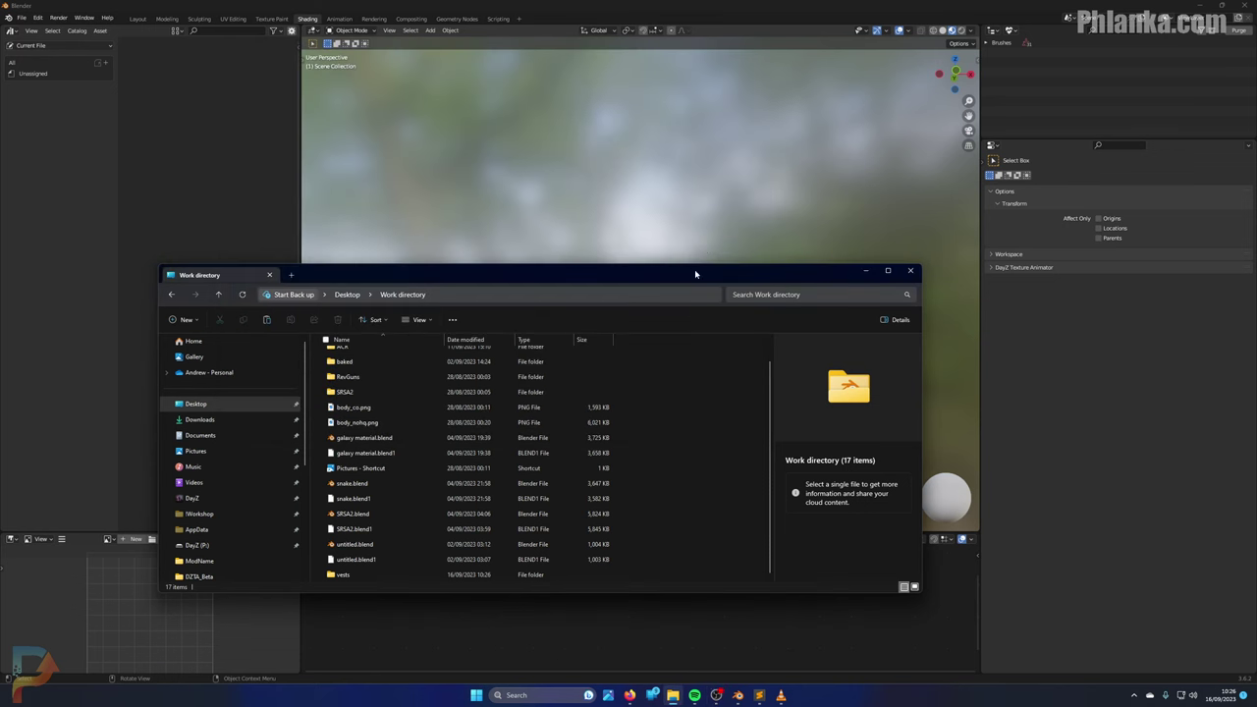
# Step: Bring the Work directory folder window back to the front and open its vests folder
pyautogui.click(710, 174)
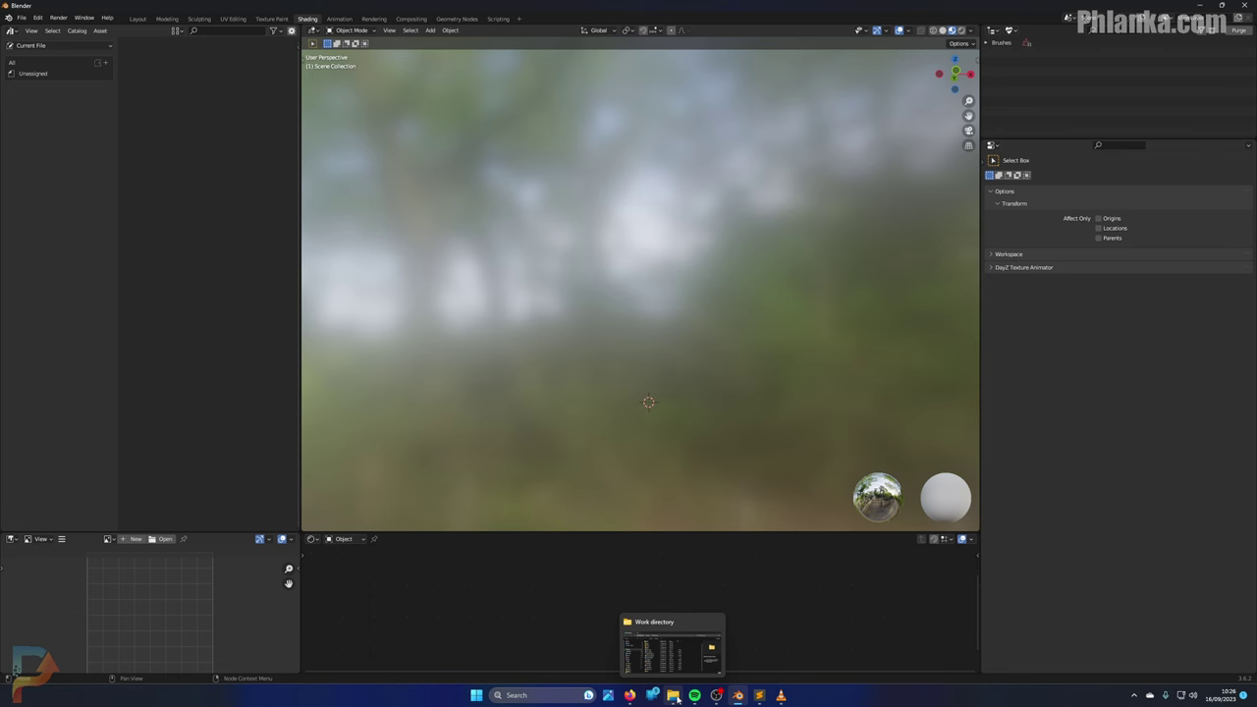
pyautogui.click(674, 697)
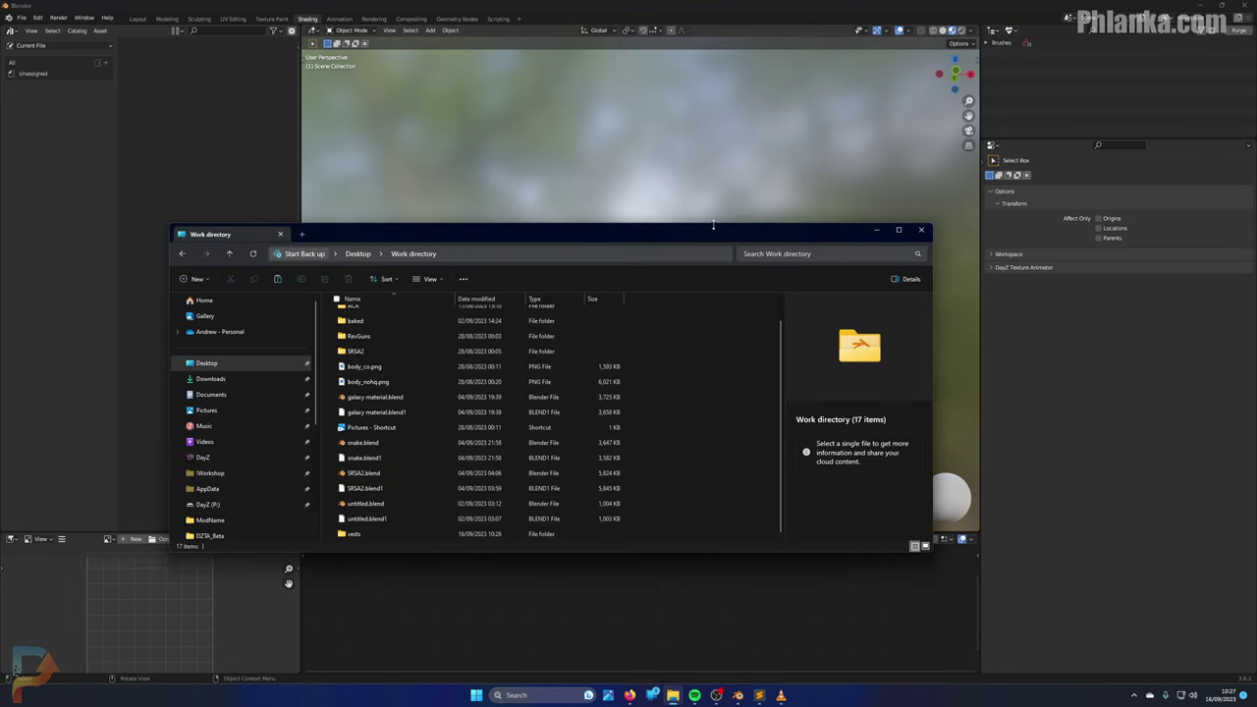
pyautogui.moveTo(710, 232); pyautogui.dragTo(751, 157)
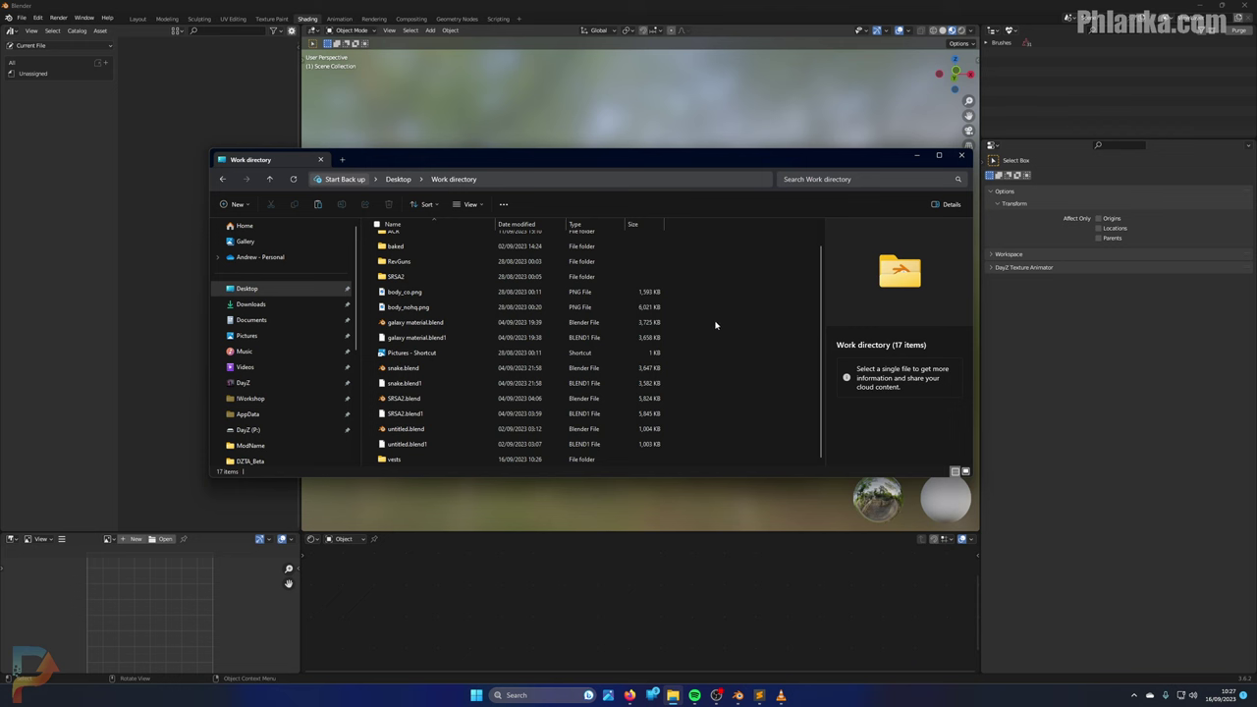
pyautogui.doubleClick(457, 466)
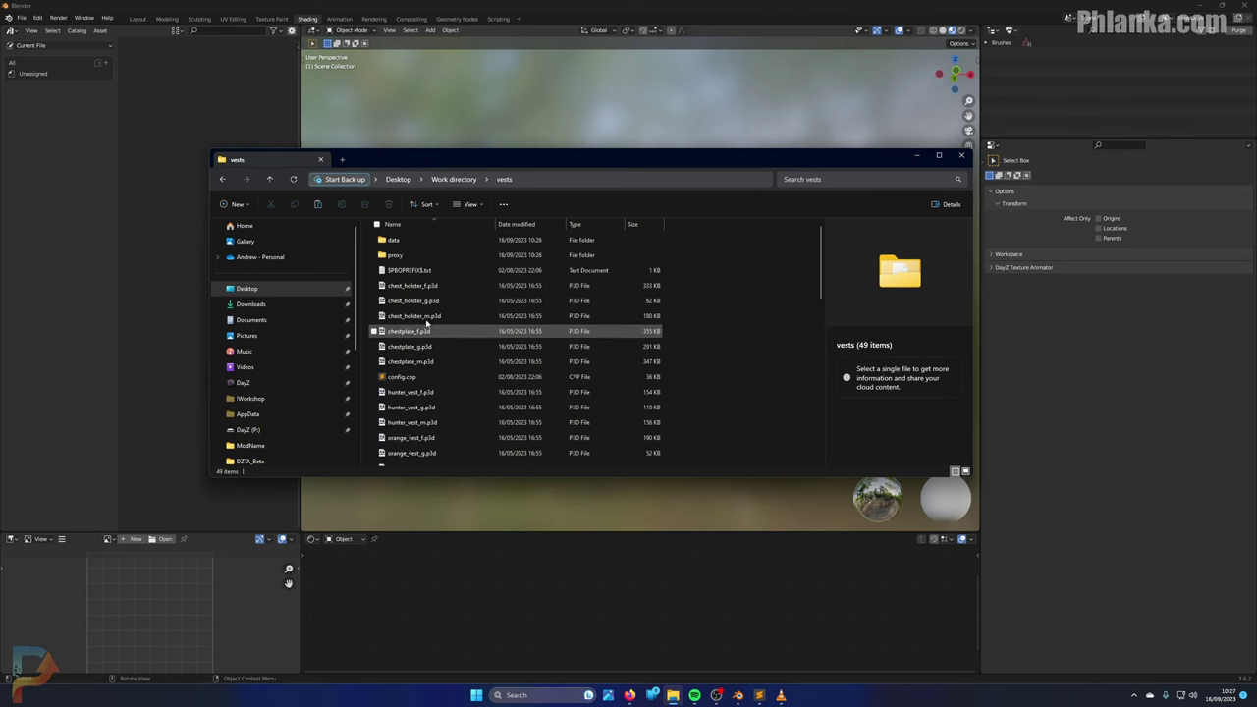
# Step: Convert policeVest_m.p3d from the vests folder to MLOD format with the P3D Converter and close the converter console
pyautogui.keyDown('ctrl'); pyautogui.scroll(2, 435, 315); pyautogui.keyUp('ctrl')
pyautogui.keyDown('ctrl'); pyautogui.scroll(3, 435, 316); pyautogui.keyUp('ctrl')
pyautogui.keyDown('ctrl'); pyautogui.scroll(4, 466, 363); pyautogui.keyUp('ctrl')
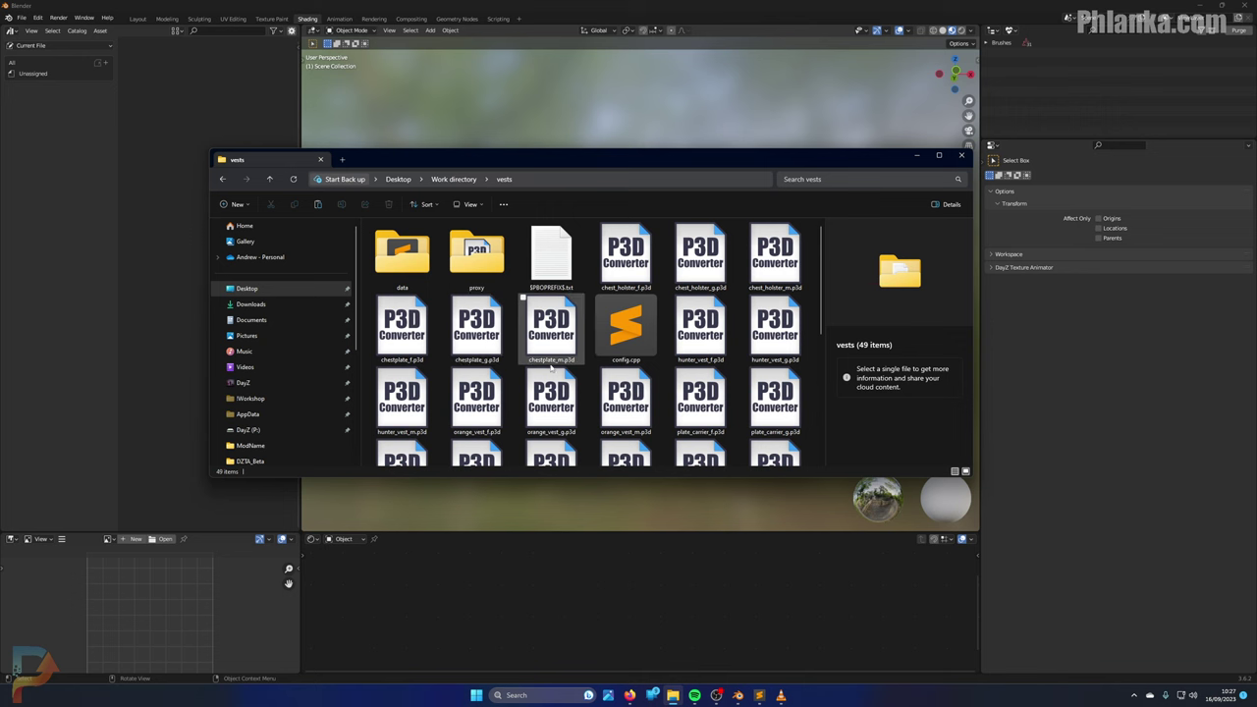
pyautogui.keyDown('ctrl'); pyautogui.scroll(-1, 533, 365); pyautogui.keyUp('ctrl')
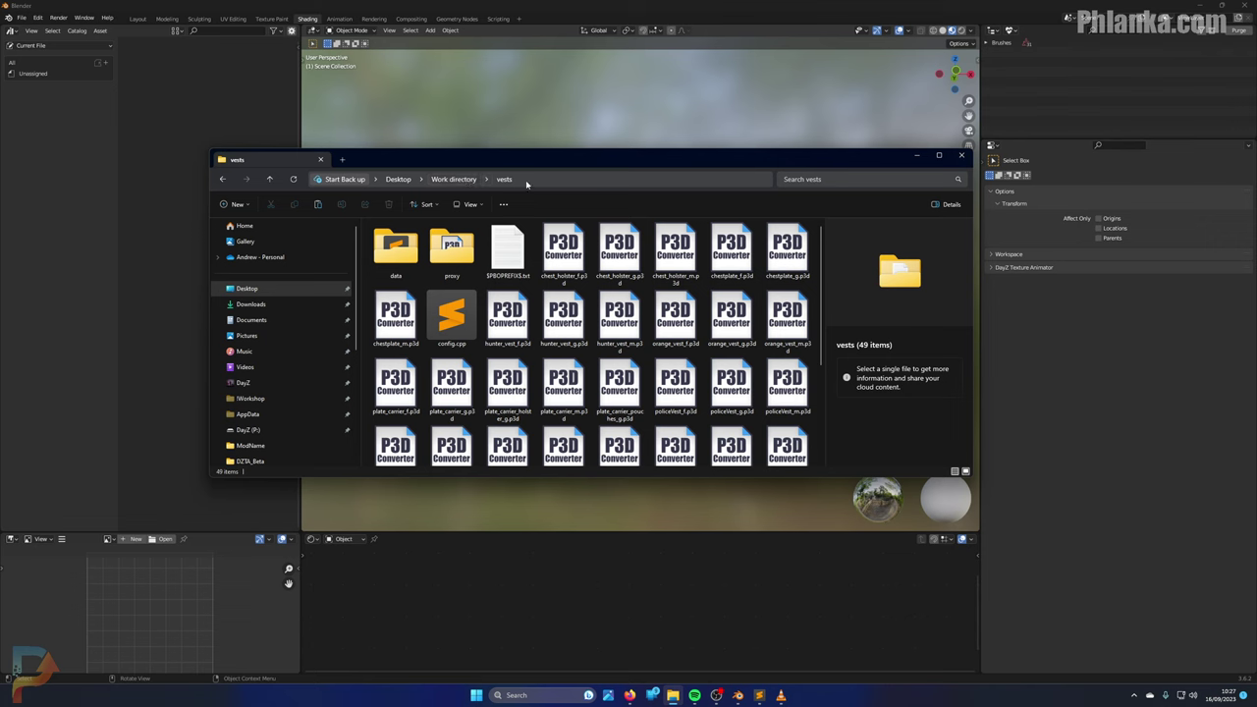
pyautogui.keyDown('ctrl'); pyautogui.scroll(-2, 594, 300); pyautogui.keyUp('ctrl')
pyautogui.keyDown('ctrl'); pyautogui.scroll(-2, 594, 298); pyautogui.keyUp('ctrl')
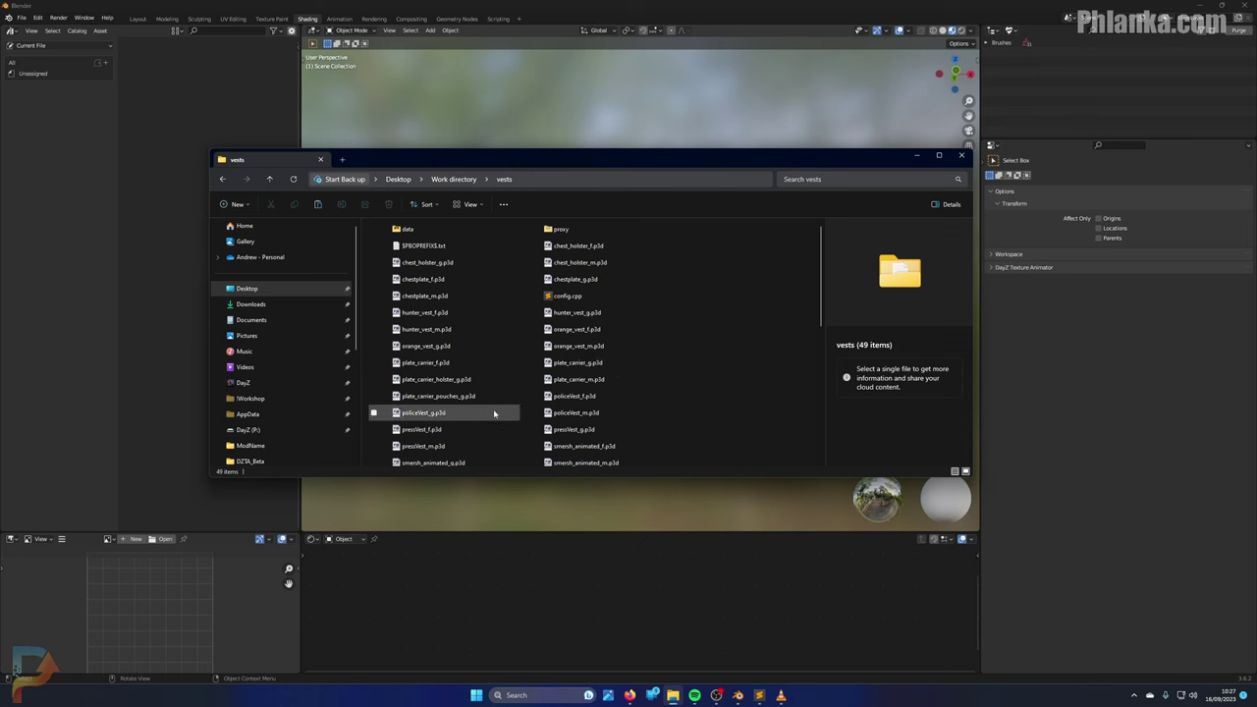
pyautogui.click(555, 417)
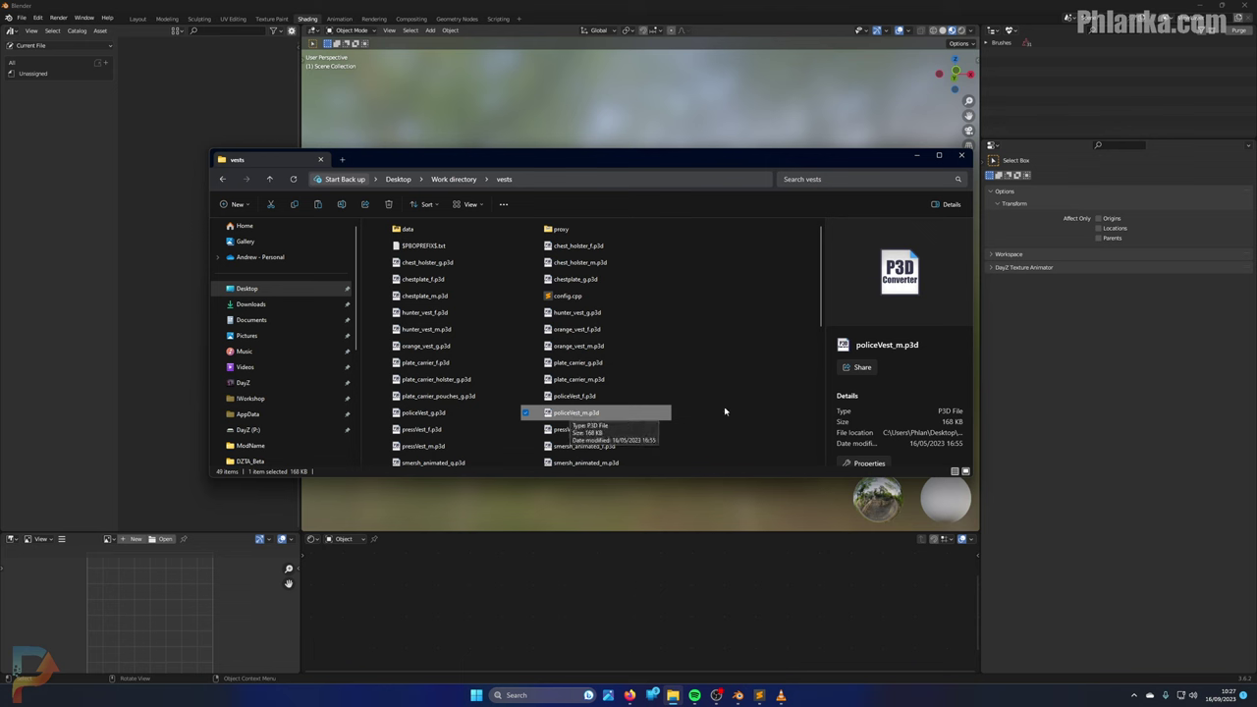
pyautogui.doubleClick(616, 415)
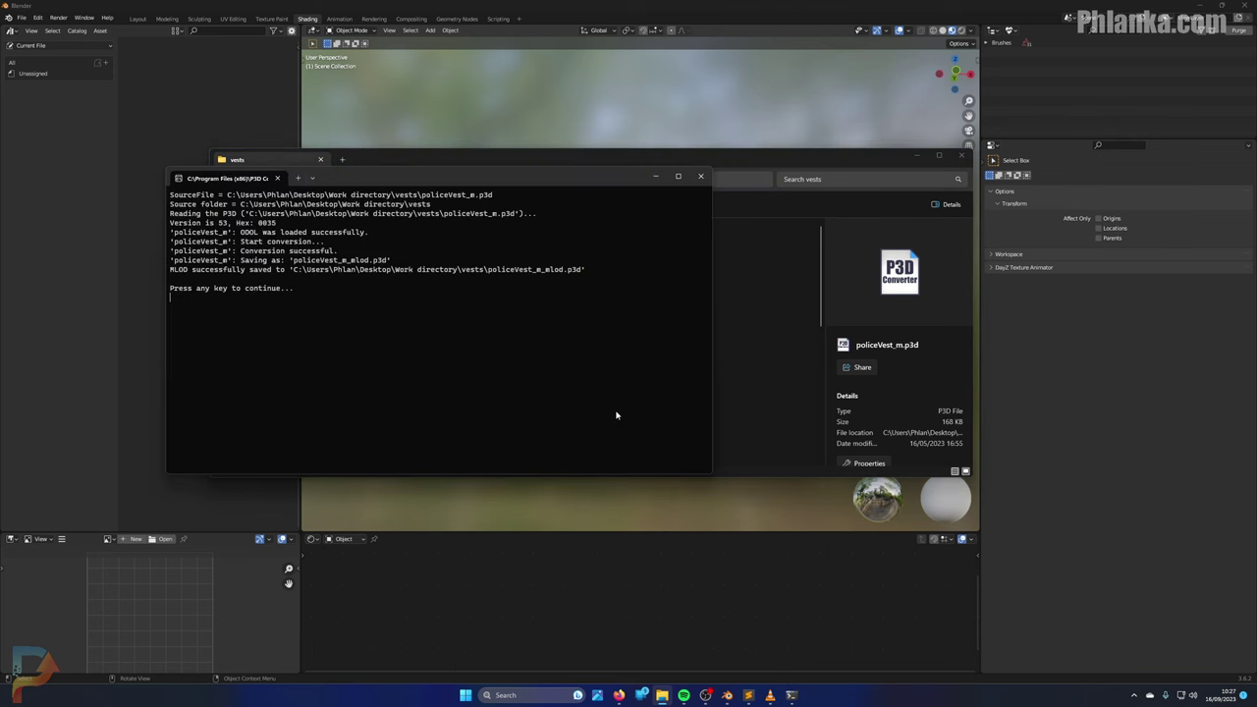
pyautogui.press('Return')
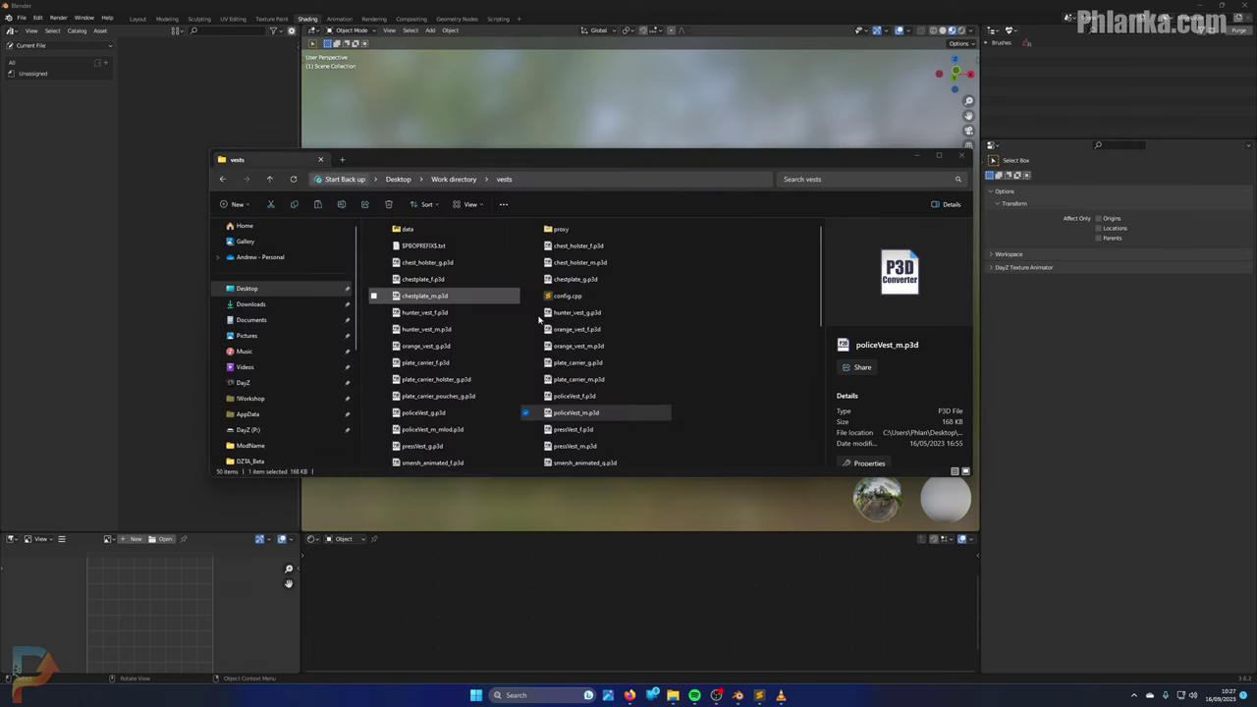
# Step: Select the converted policeVest_m_mlod.p3d, copy the vests folder path, and switch back to Blender
pyautogui.click(462, 430)
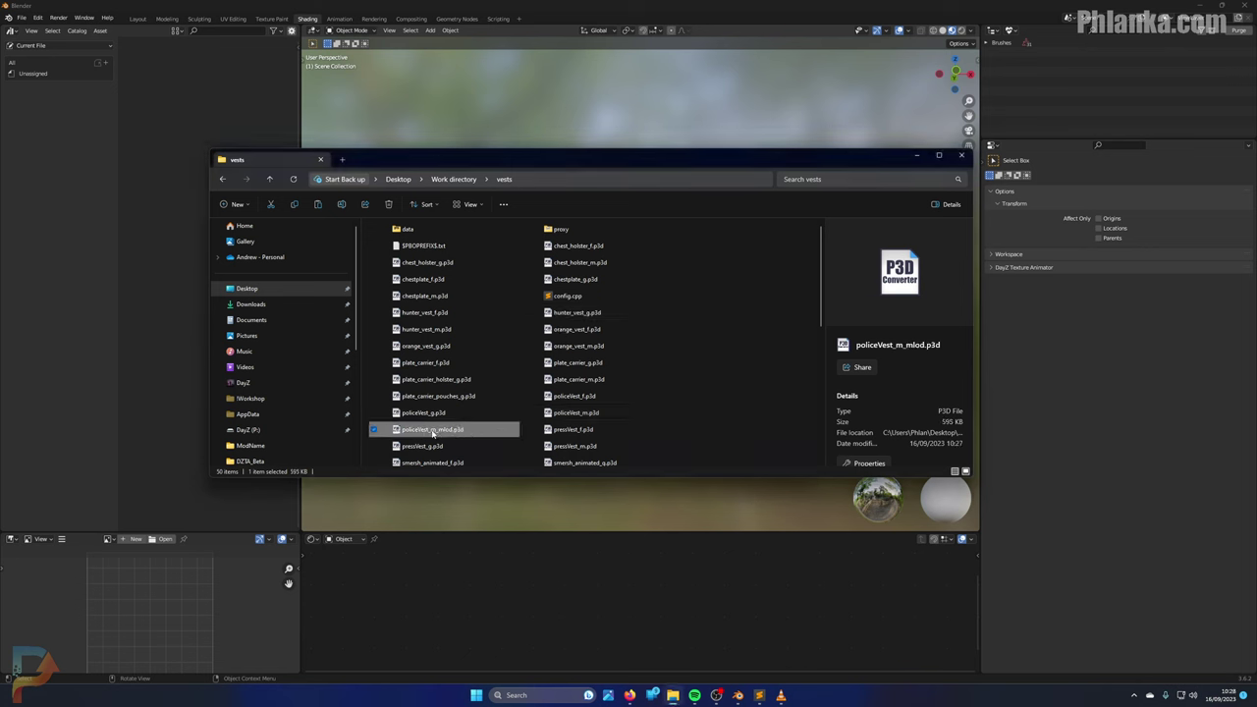
pyautogui.click(549, 184)
pyautogui.hotkey('ctrl', 'c')
pyautogui.click(528, 4)
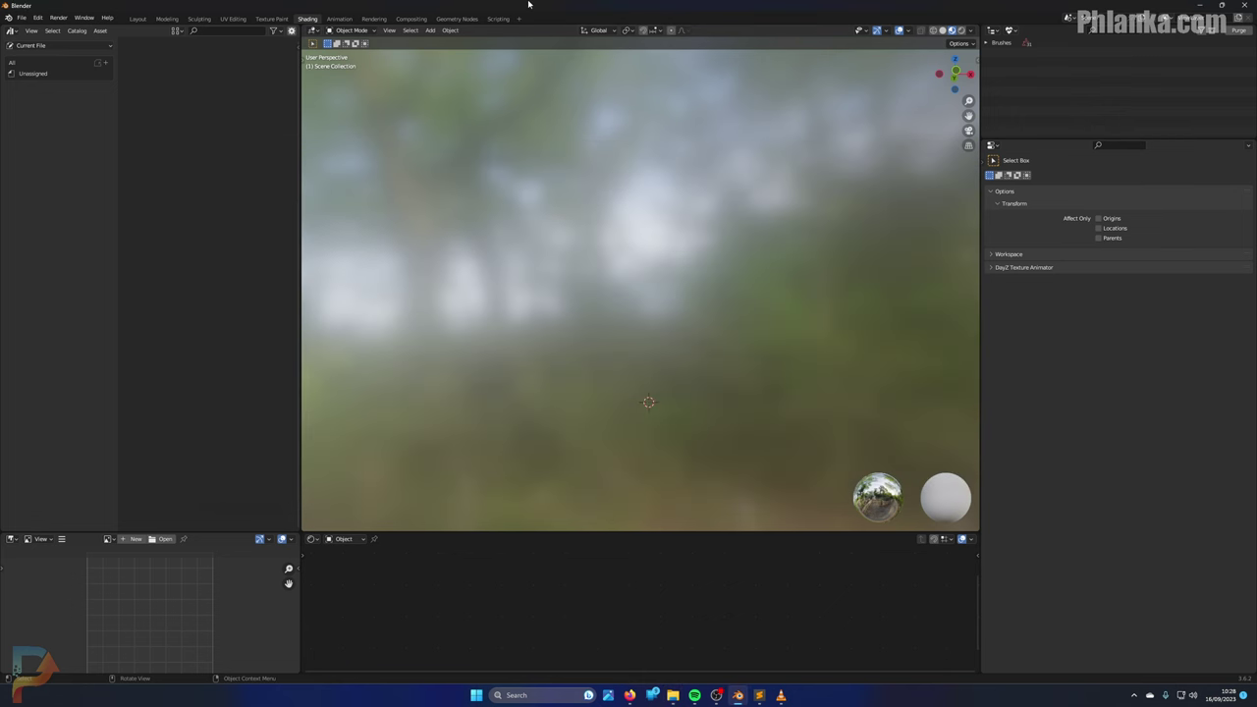
# Step: Import policeVest_m_mlod.p3d as a P3D model, using the copied vests folder path to locate it
pyautogui.click(20, 18)
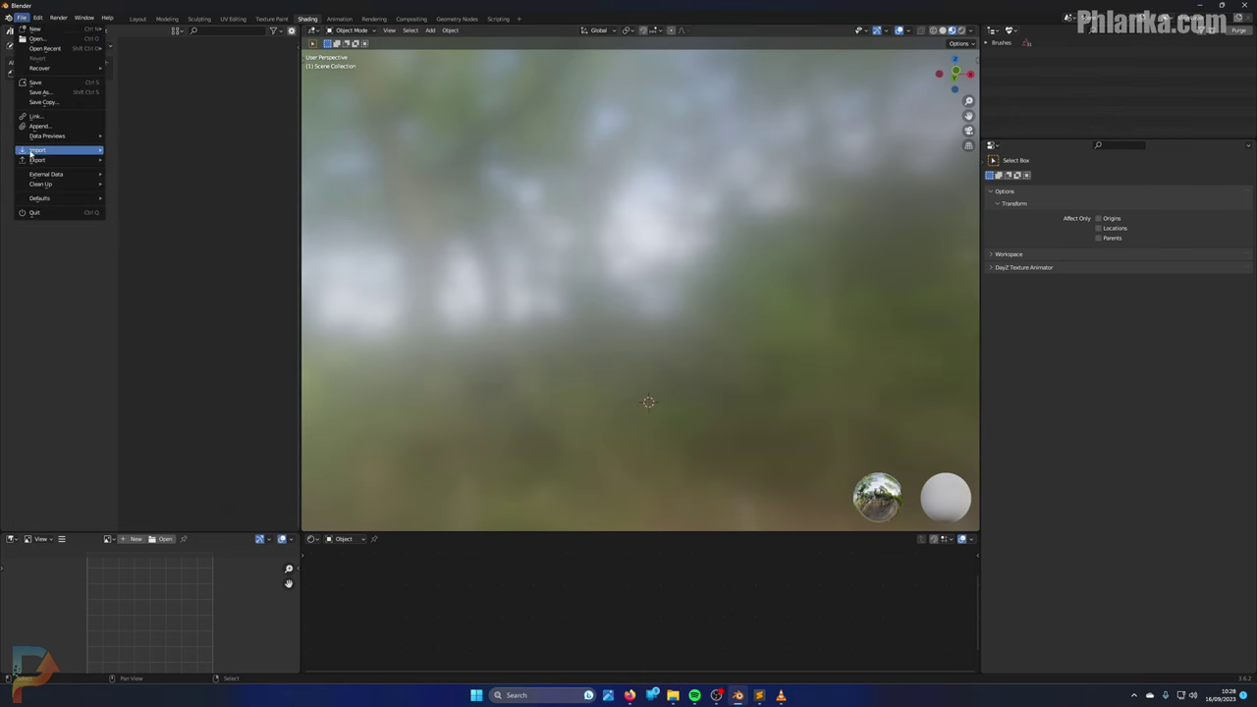
pyautogui.moveTo(59, 149)
pyautogui.click(146, 297)
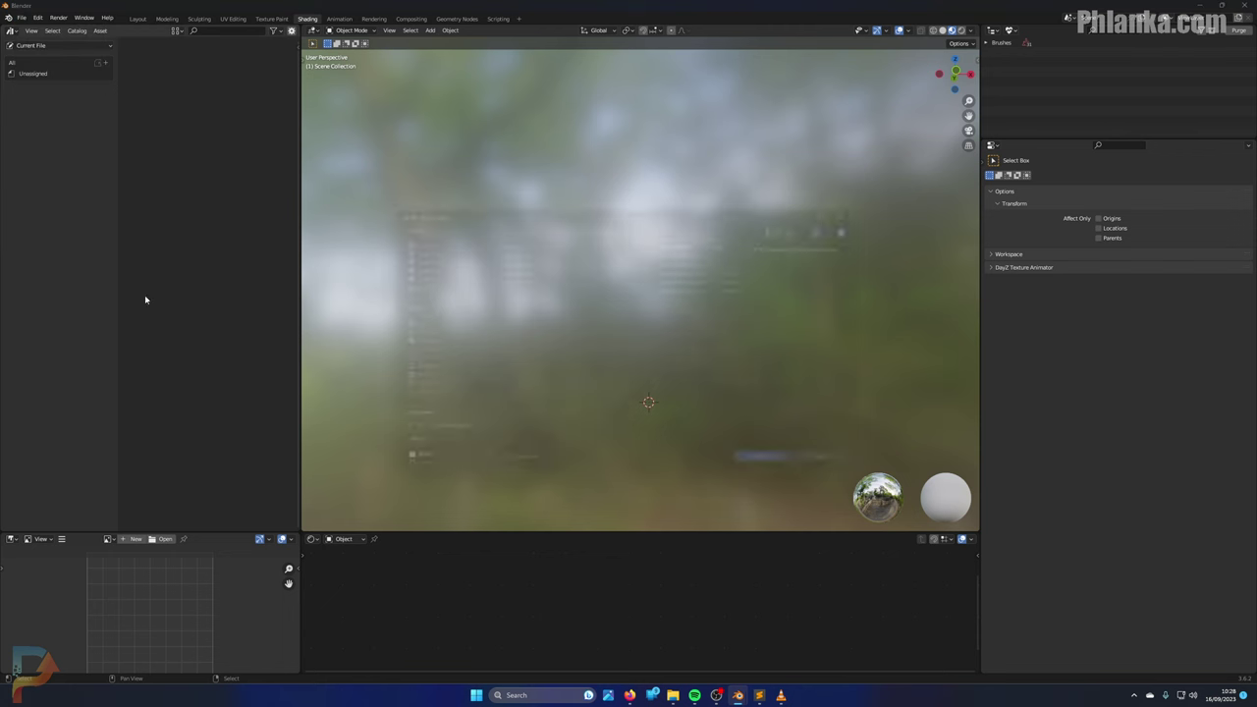
pyautogui.click(656, 221)
pyautogui.hotkey('ctrl', 'v')
pyautogui.press('Return')
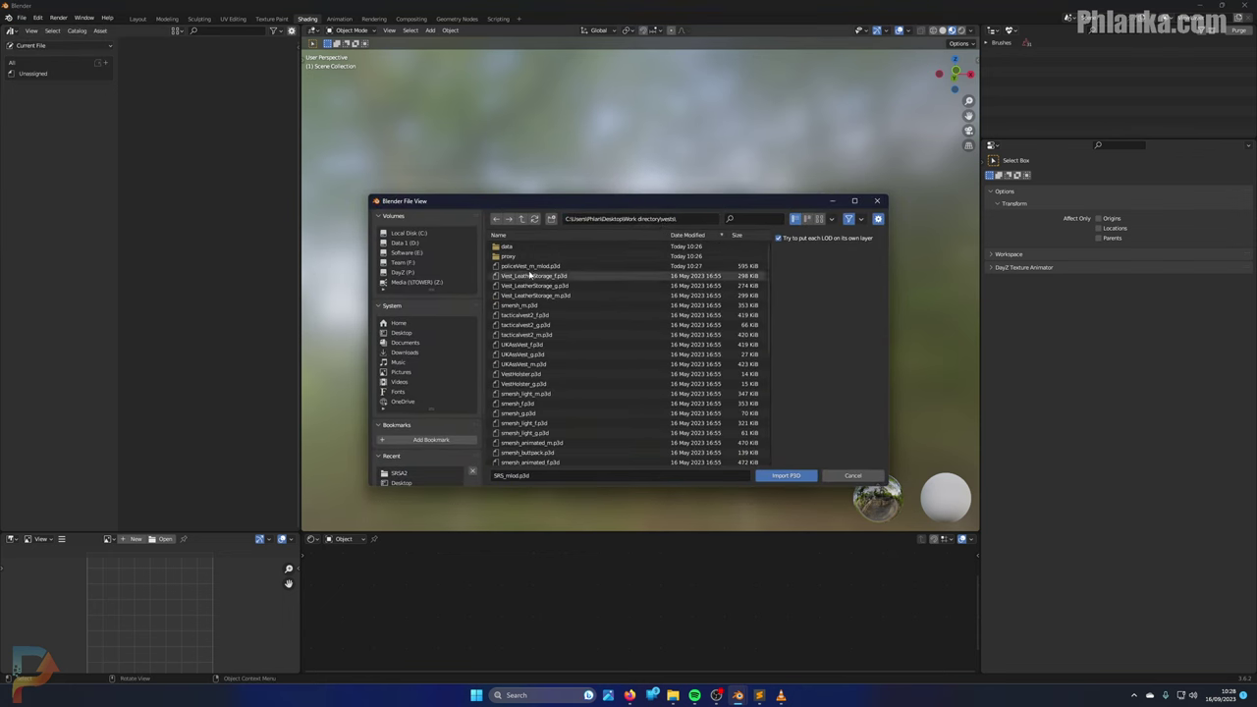
pyautogui.click(535, 267)
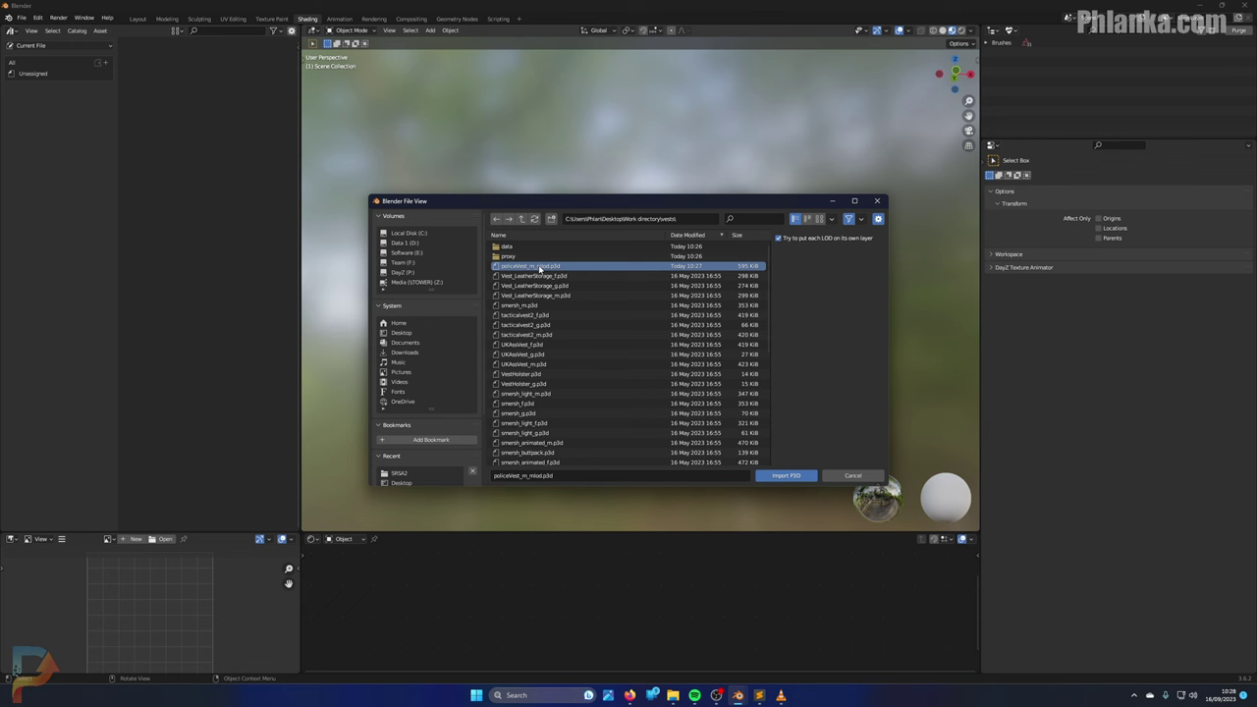
pyautogui.click(783, 476)
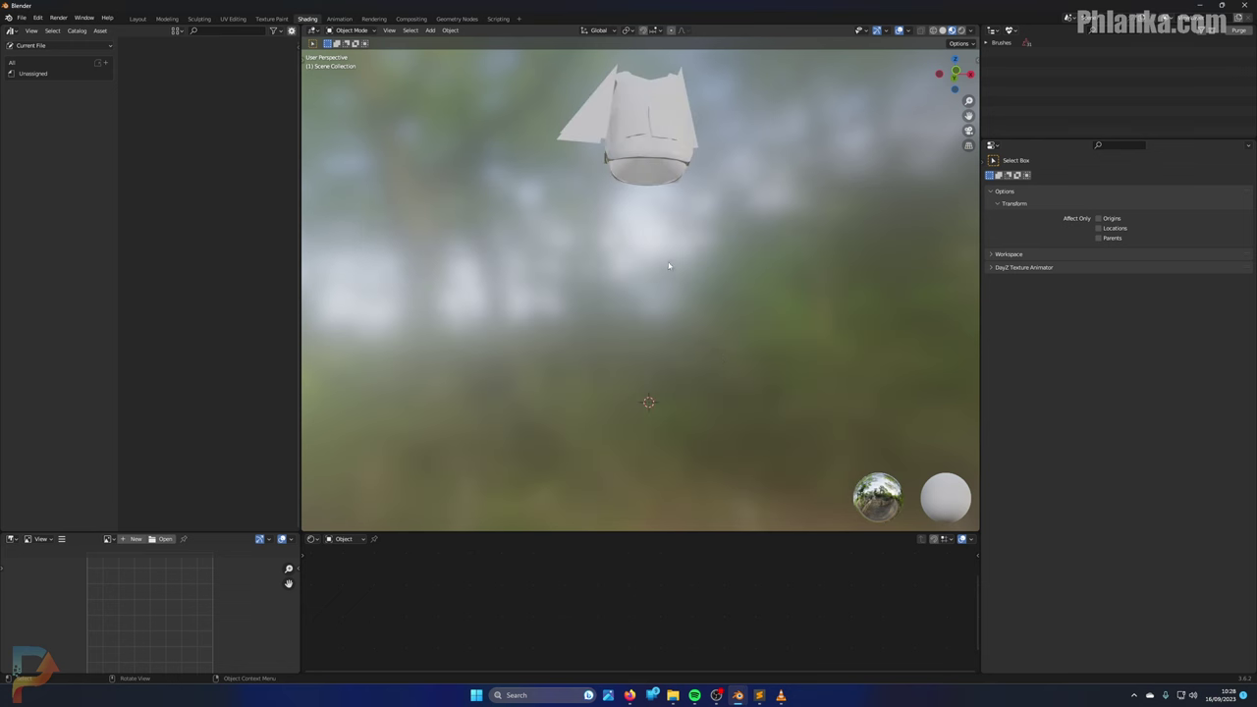
# Step: Set the Outliner to View Layer display mode and enlarge it to show all imported LOD collections
pyautogui.keyDown('shift'); pyautogui.moveTo(732, 130); pyautogui.dragTo(719, 295, button='middle'); pyautogui.keyUp('shift')
pyautogui.scroll(4, 702, 282)
pyautogui.scroll(-2, 718, 291)
pyautogui.click(1011, 31)
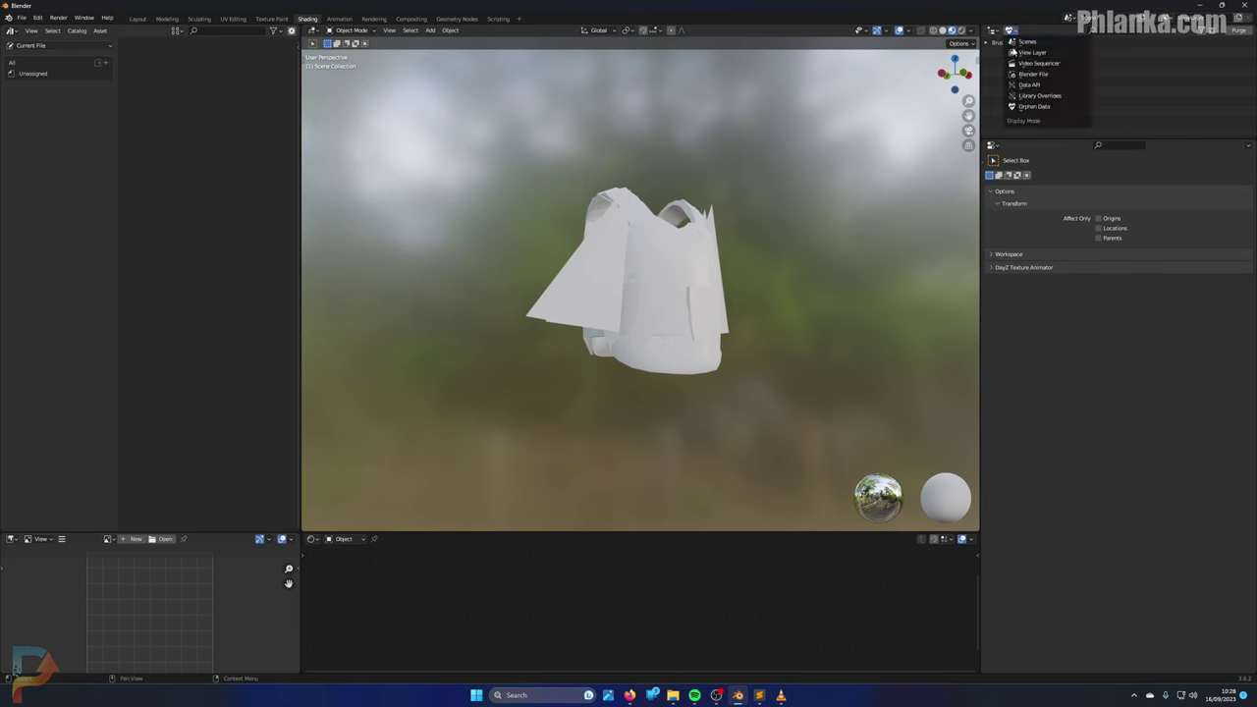
pyautogui.click(1015, 51)
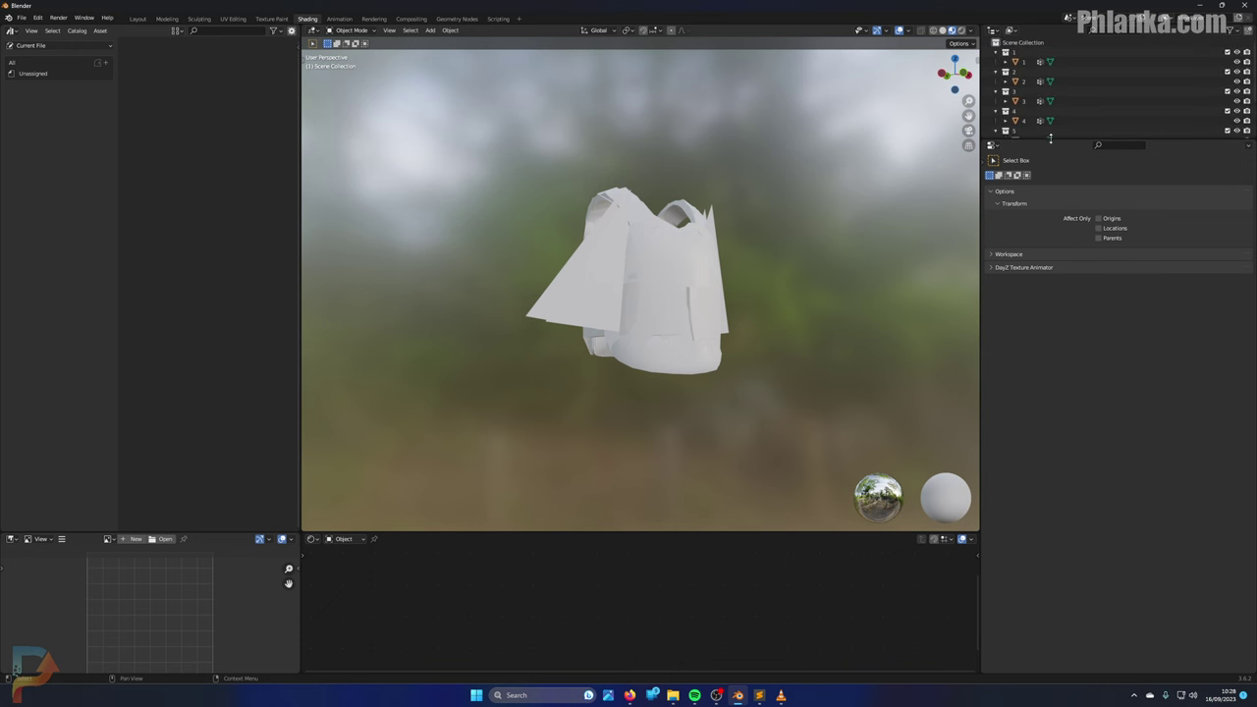
pyautogui.moveTo(1021, 139); pyautogui.dragTo(1022, 220)
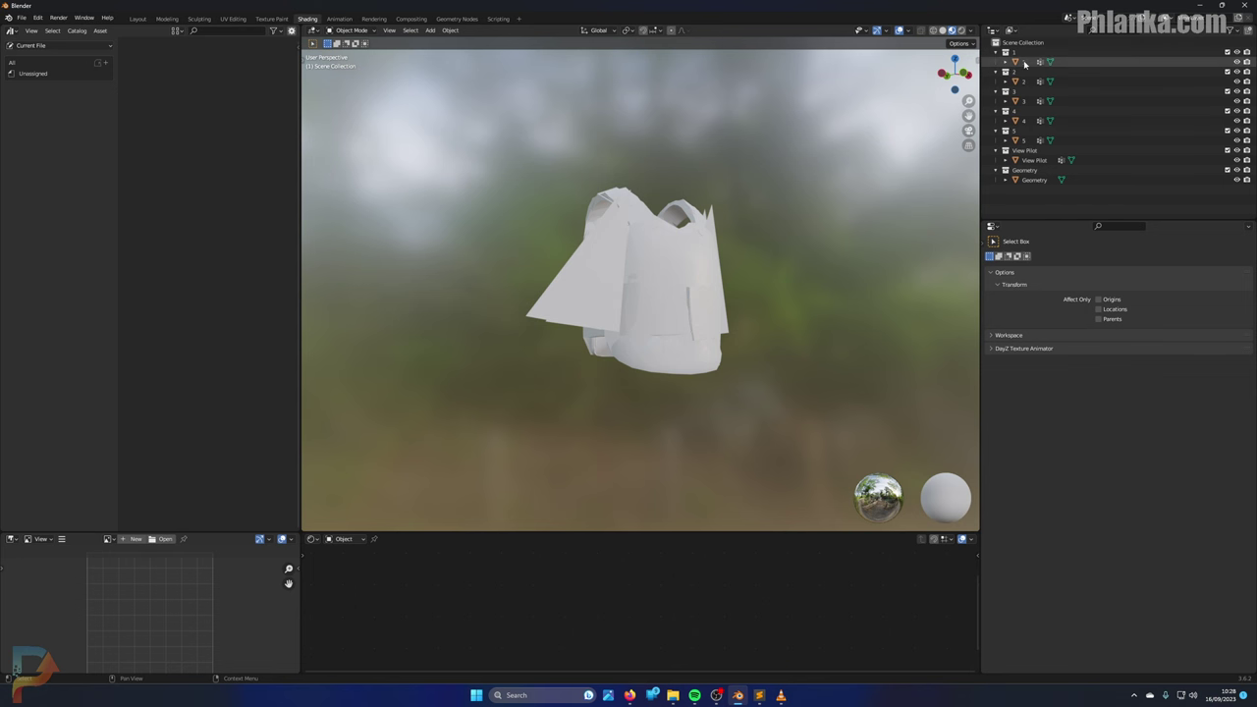
# Step: Run the DayZ Import Cleanup on object 1 of the imported vest
pyautogui.click(1024, 61)
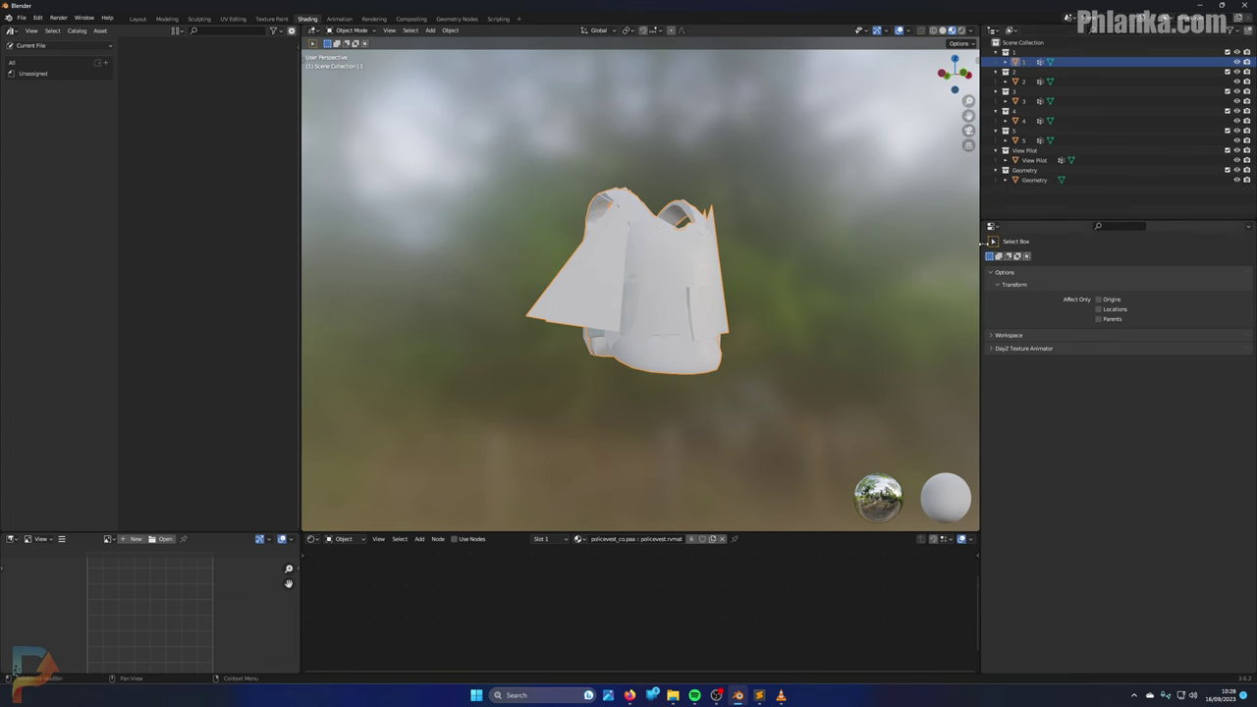
pyautogui.click(980, 241)
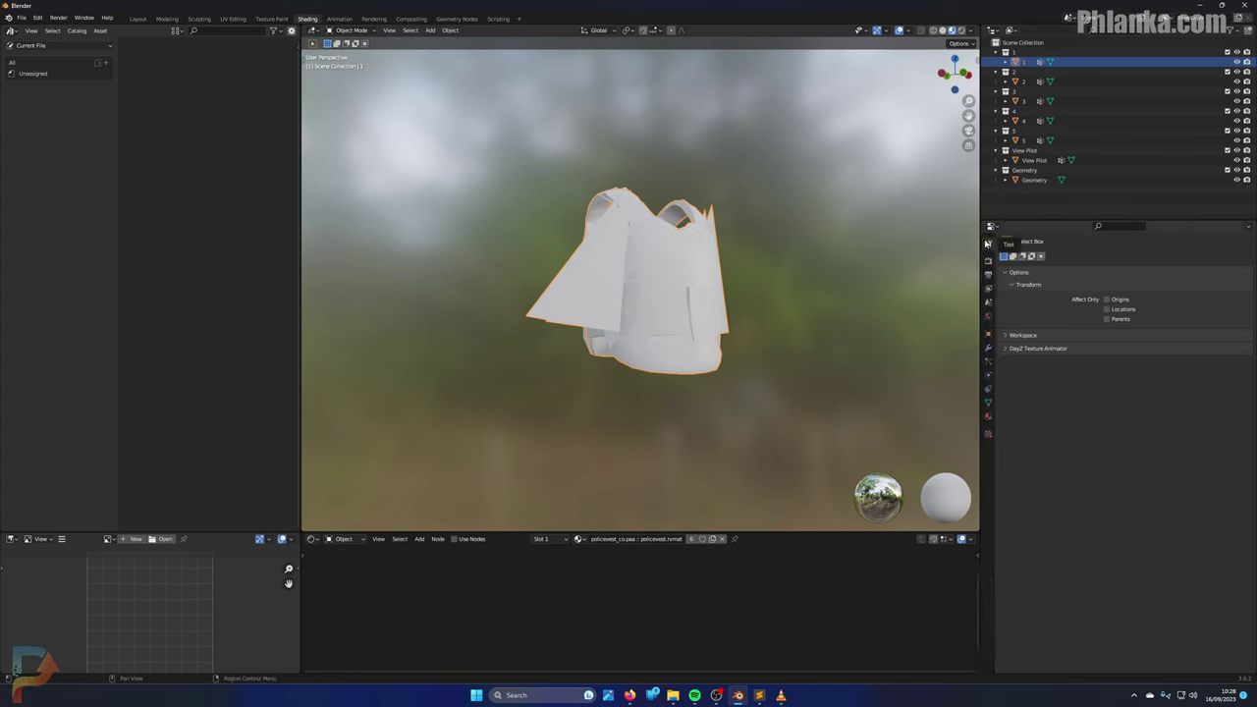
pyautogui.click(988, 337)
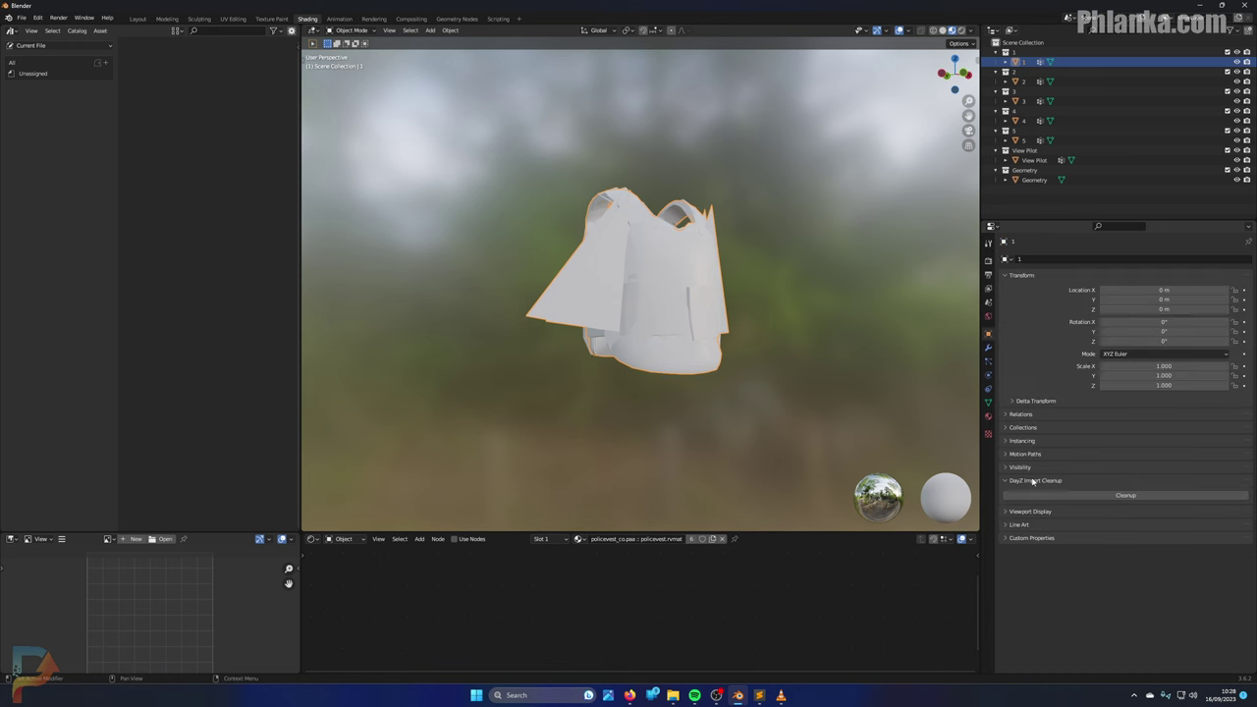
pyautogui.click(1093, 497)
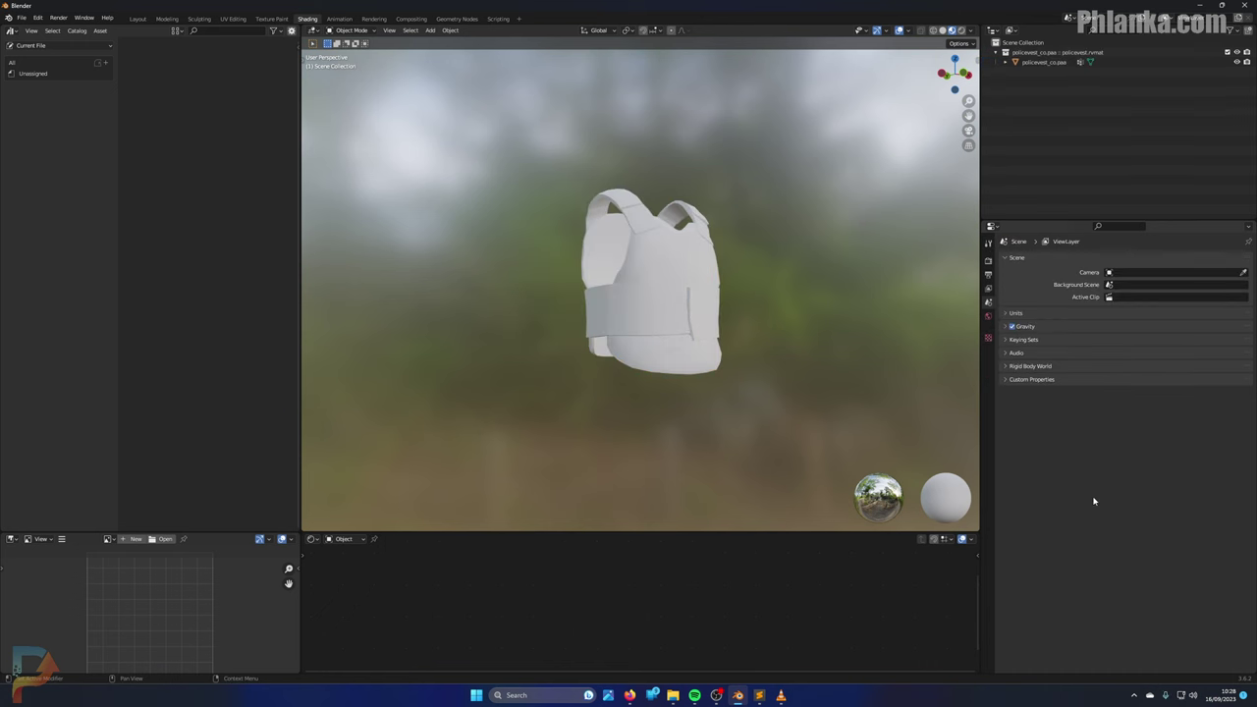
# Step: Rename the cleaned-up vest object to policevest
pyautogui.moveTo(830, 193); pyautogui.dragTo(937, 161, button='middle')
pyautogui.doubleClick(1044, 62)
pyautogui.moveTo(1047, 62); pyautogui.dragTo(1100, 71)
pyautogui.press('BackSpace')
pyautogui.press('Return')
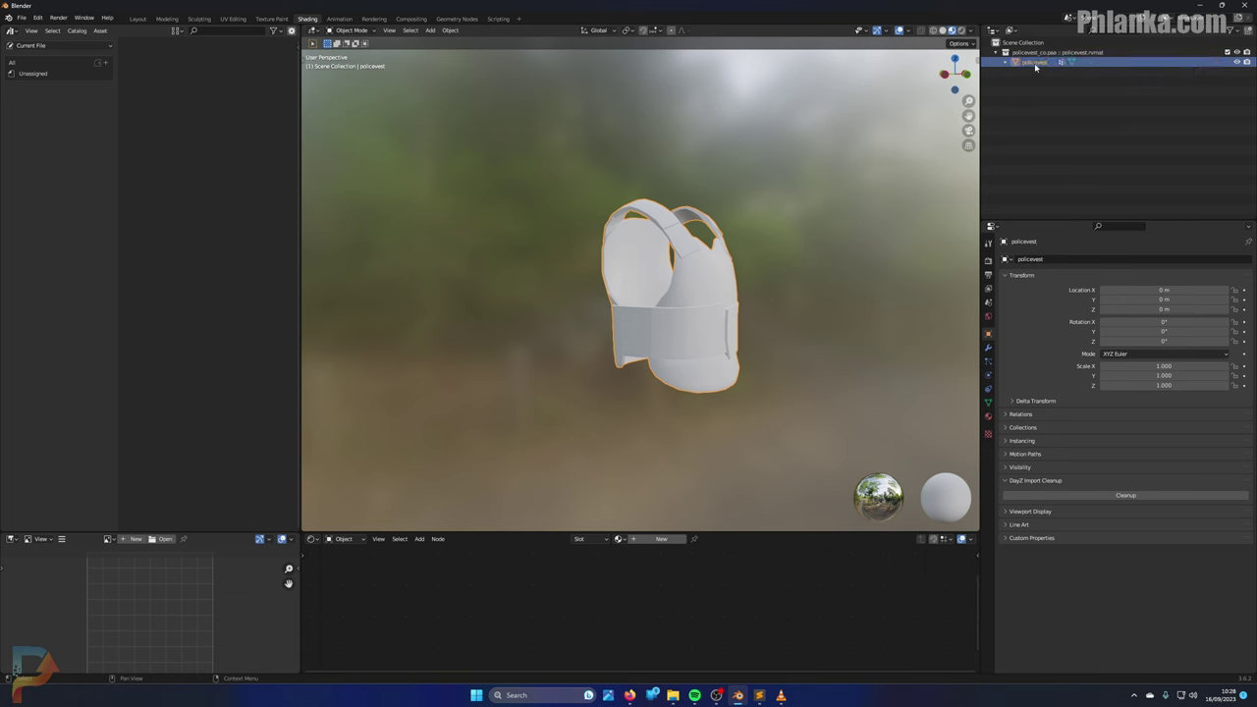
# Step: Apply the Super Suit material from the DayZ_Texture_Pack asset library to the vest
pyautogui.click(40, 48)
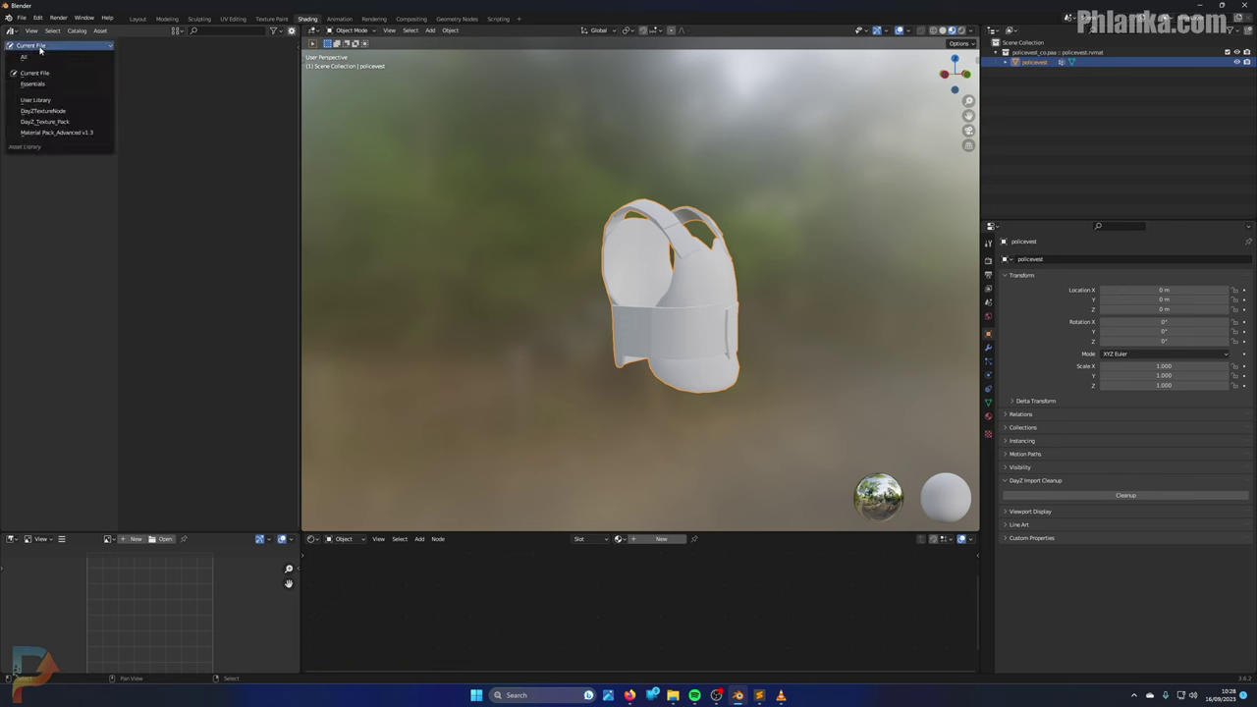
pyautogui.click(73, 122)
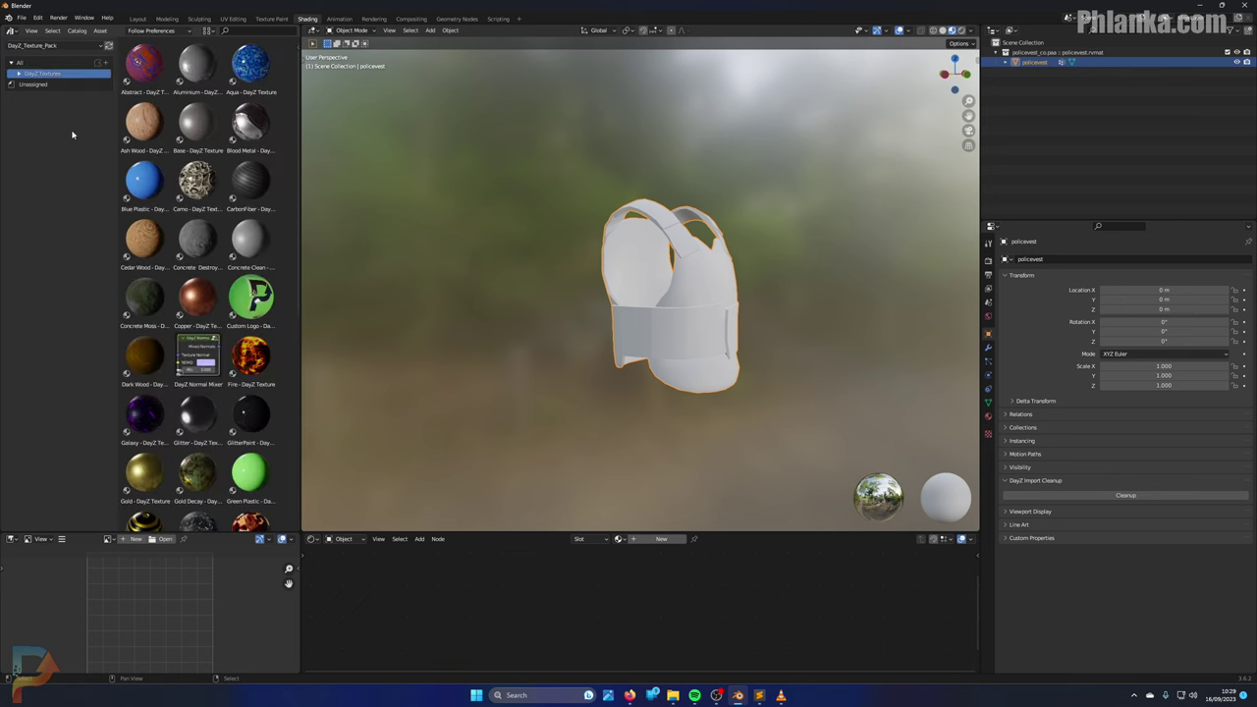
pyautogui.scroll(-5, 195, 137)
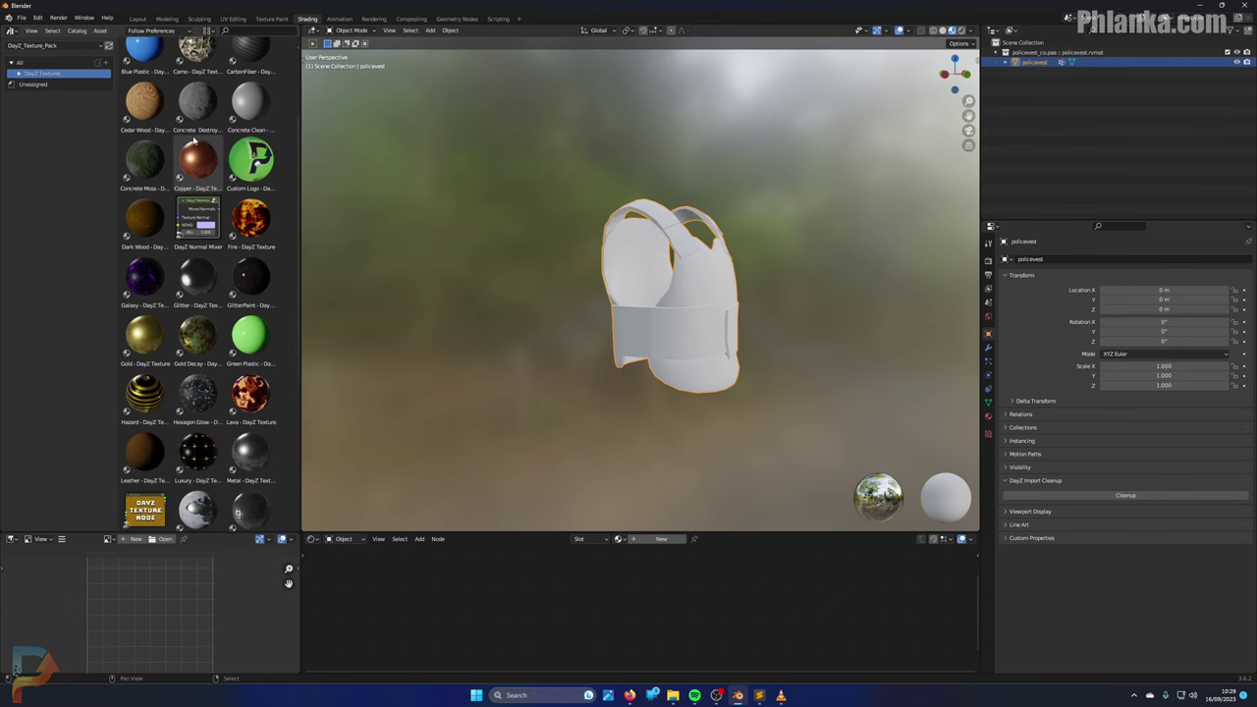
pyautogui.scroll(-5, 195, 141)
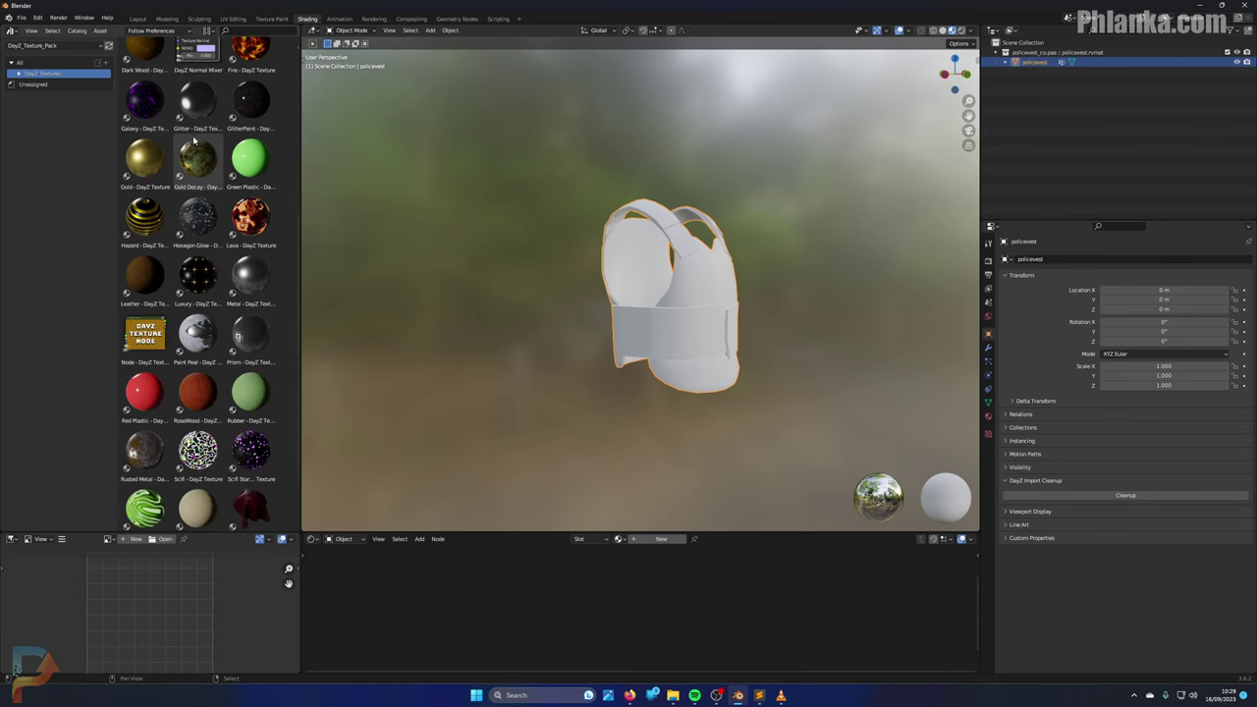
pyautogui.scroll(-2, 194, 140)
pyautogui.moveTo(252, 454); pyautogui.dragTo(715, 295)
# Step: In Edit Mode, pick a spot on the dark, wrongly textured panel near the shoulder strap and switch to the UV Editing workspace
pyautogui.moveTo(715, 295); pyautogui.dragTo(569, 289, button='middle')
pyautogui.scroll(3, 724, 285)
pyautogui.scroll(3, 509, 316)
pyautogui.moveTo(509, 316); pyautogui.dragTo(666, 232, button='middle')
pyautogui.scroll(-3, 703, 218)
pyautogui.scroll(4, 715, 205)
pyautogui.press('Tab')
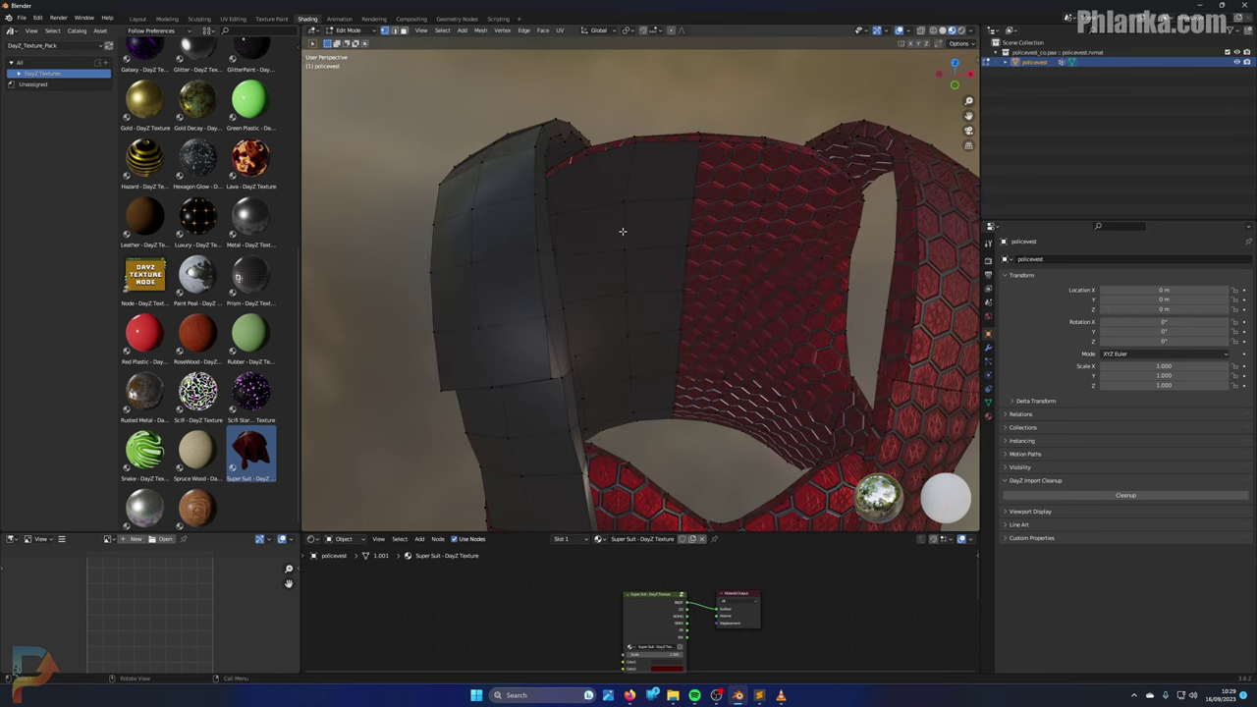
pyautogui.keyDown('shift'); pyautogui.click(612, 194); pyautogui.keyUp('shift')
pyautogui.click(235, 20)
# Step: In face selection mode, select a face on the vest's dark panel and its UVs lying below the UV square
pyautogui.scroll(6, 734, 331)
pyautogui.keyDown('shift'); pyautogui.moveTo(782, 177); pyautogui.dragTo(788, 464, button='middle'); pyautogui.keyUp('shift')
pyautogui.click(629, 33)
pyautogui.click(837, 397)
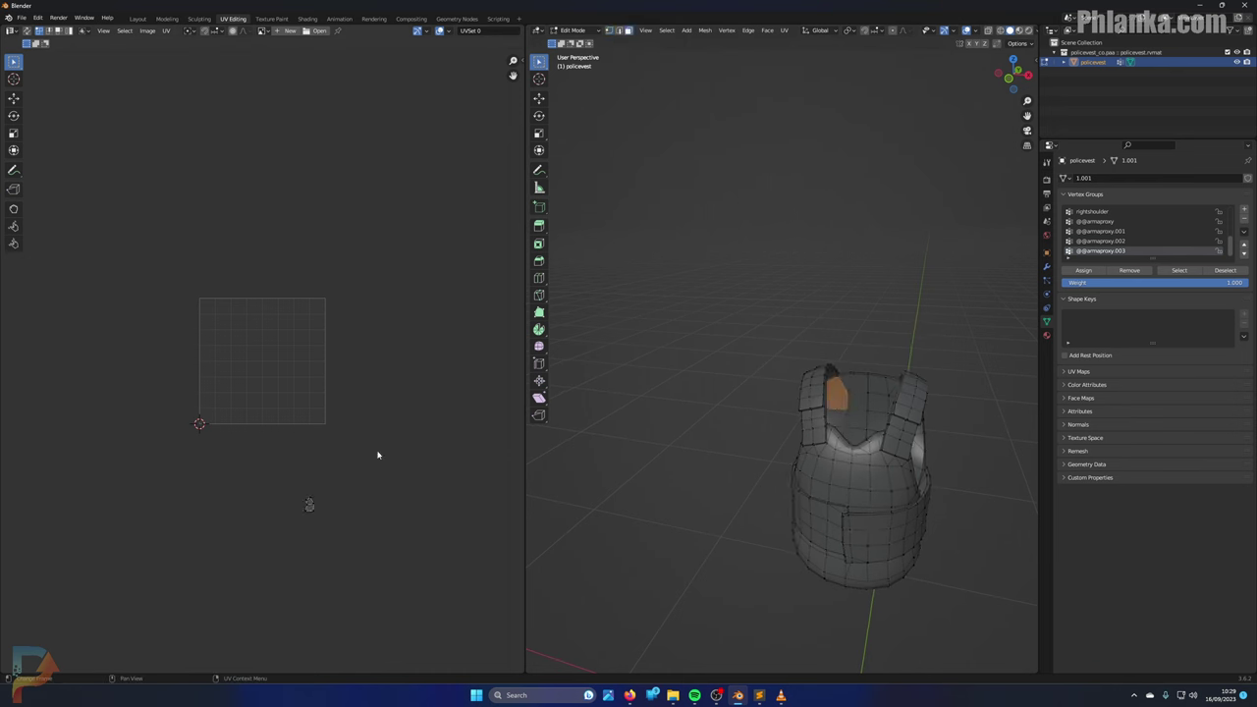
pyautogui.scroll(1, 311, 539)
pyautogui.moveTo(301, 515); pyautogui.dragTo(334, 566)
# Step: Select all faces of the vest and examine its full UV layout, including the islands outside the UV square
pyautogui.moveTo(864, 433); pyautogui.dragTo(975, 360, button='middle')
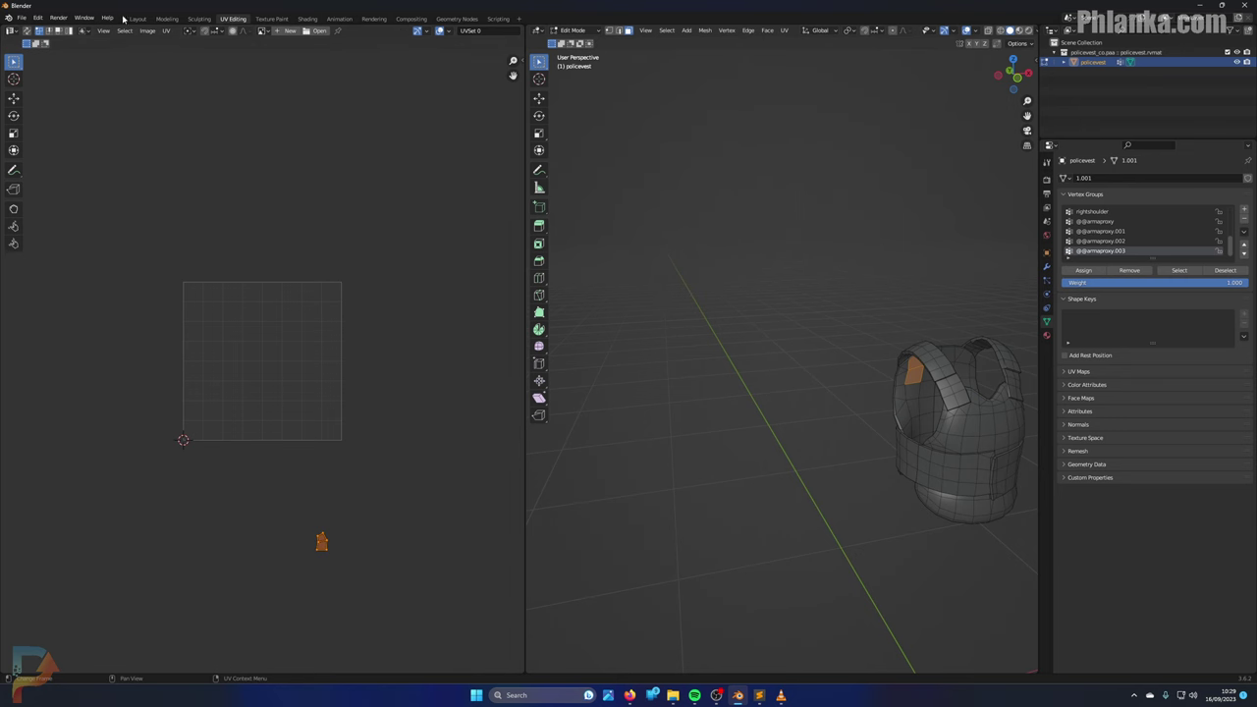
pyautogui.press('a')
pyautogui.scroll(5, 328, 469)
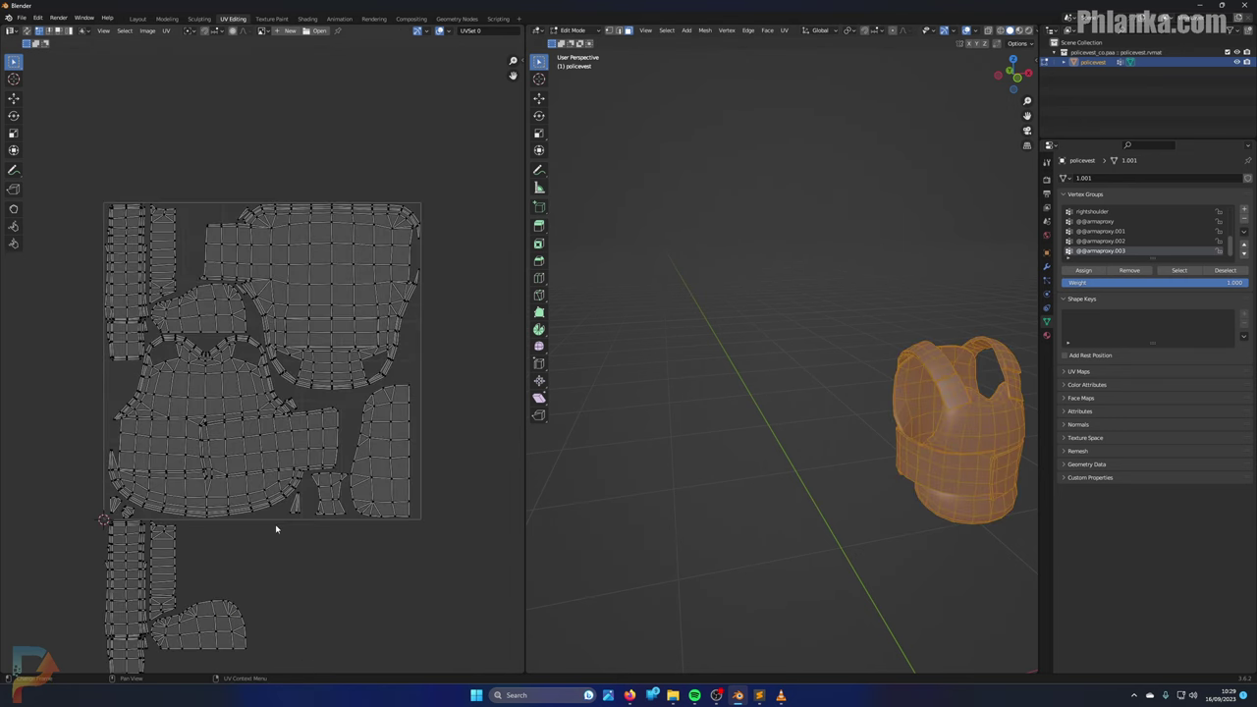
pyautogui.moveTo(300, 519); pyautogui.dragTo(313, 353, button='middle')
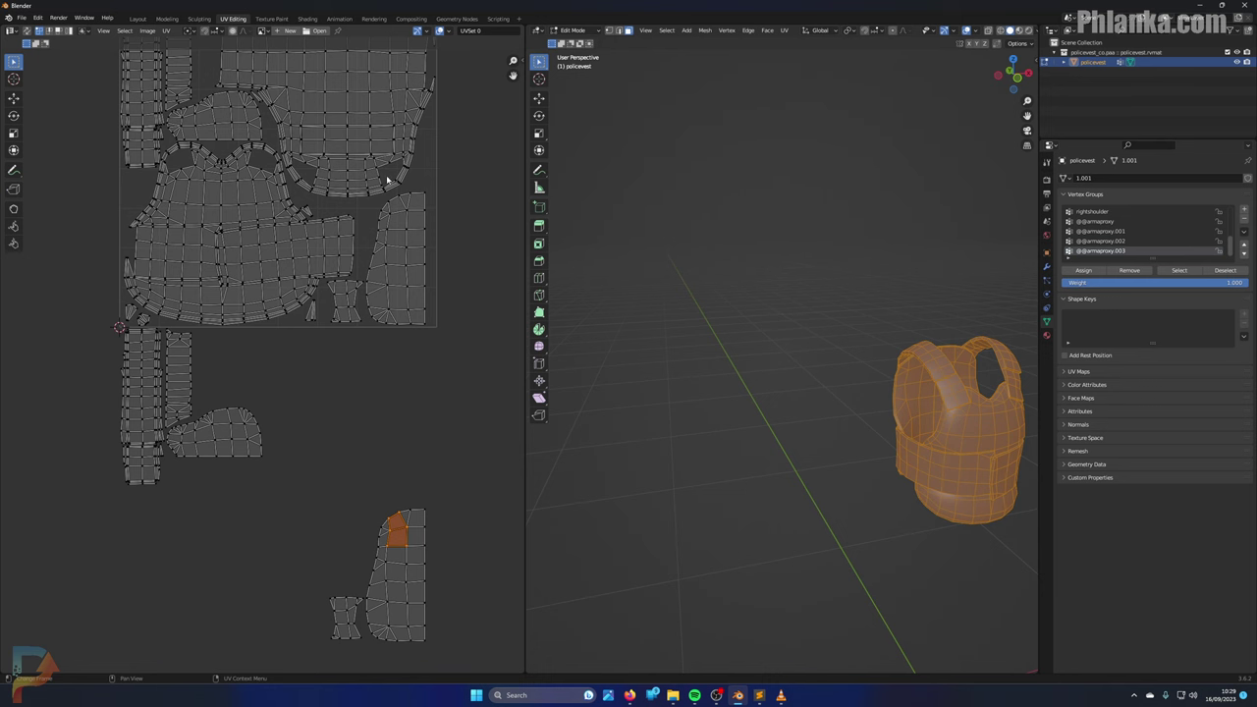
pyautogui.moveTo(223, 325); pyautogui.dragTo(221, 416, button='middle')
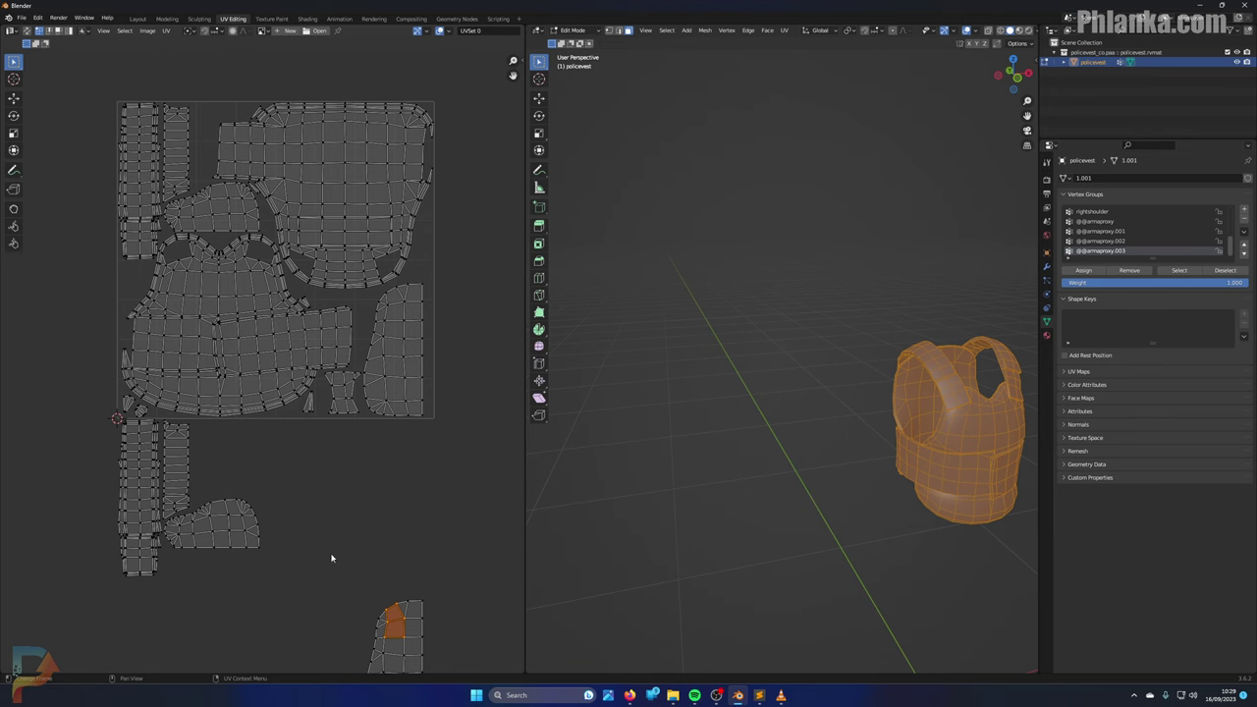
# Step: Select the two side-panel UV islands lying below the UV square and move them up about 0.998 into the square's empty corner
pyautogui.scroll(-3, 329, 552)
pyautogui.moveTo(363, 589); pyautogui.dragTo(294, 472)
pyautogui.scroll(2, 344, 575)
pyautogui.press('g')
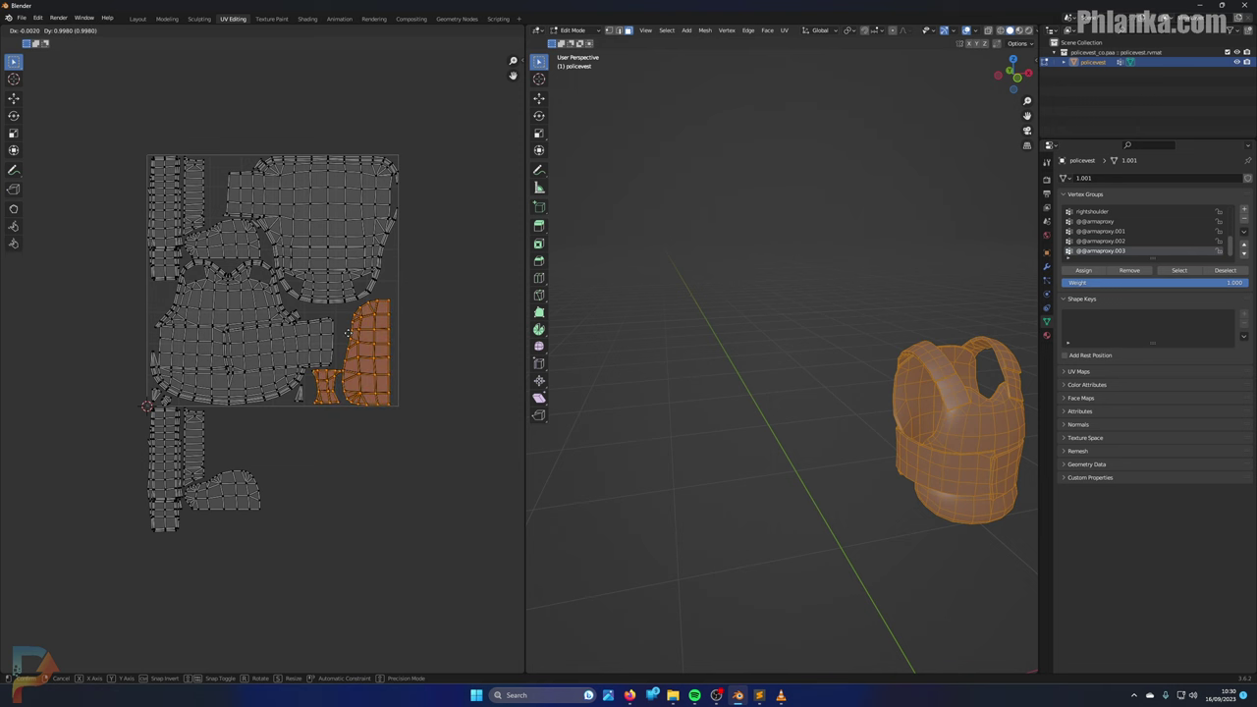
pyautogui.click(347, 333)
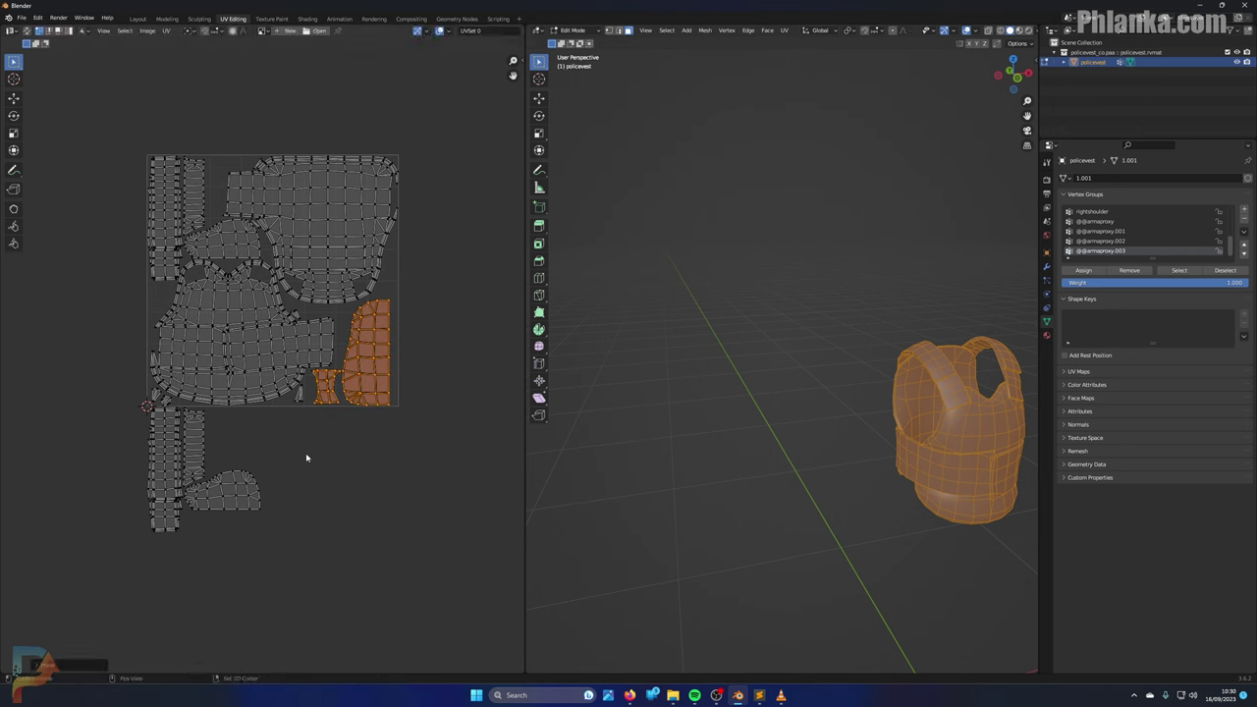
# Step: Select the remaining strap and shoulder UV islands below the square and move them up about 1.002 onto the matching islands inside
pyautogui.moveTo(239, 443); pyautogui.dragTo(335, 469, button='middle')
pyautogui.moveTo(419, 613); pyautogui.dragTo(168, 435)
pyautogui.press('g')
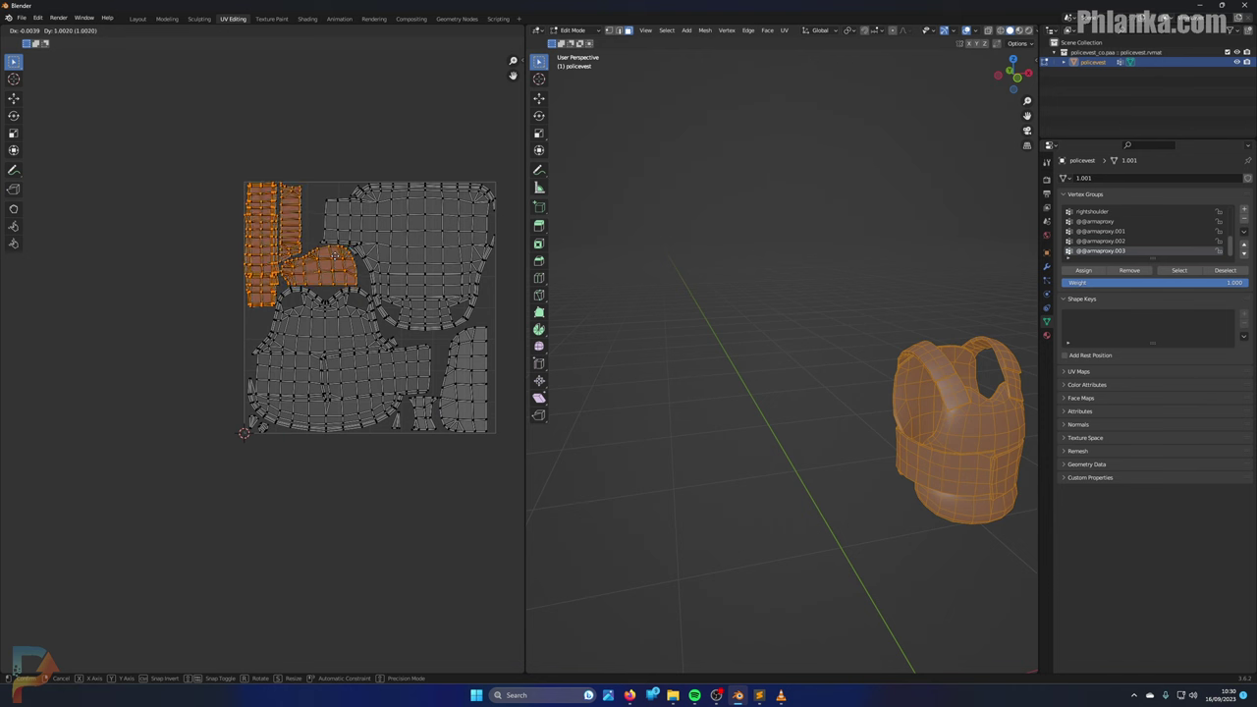
pyautogui.click(335, 257)
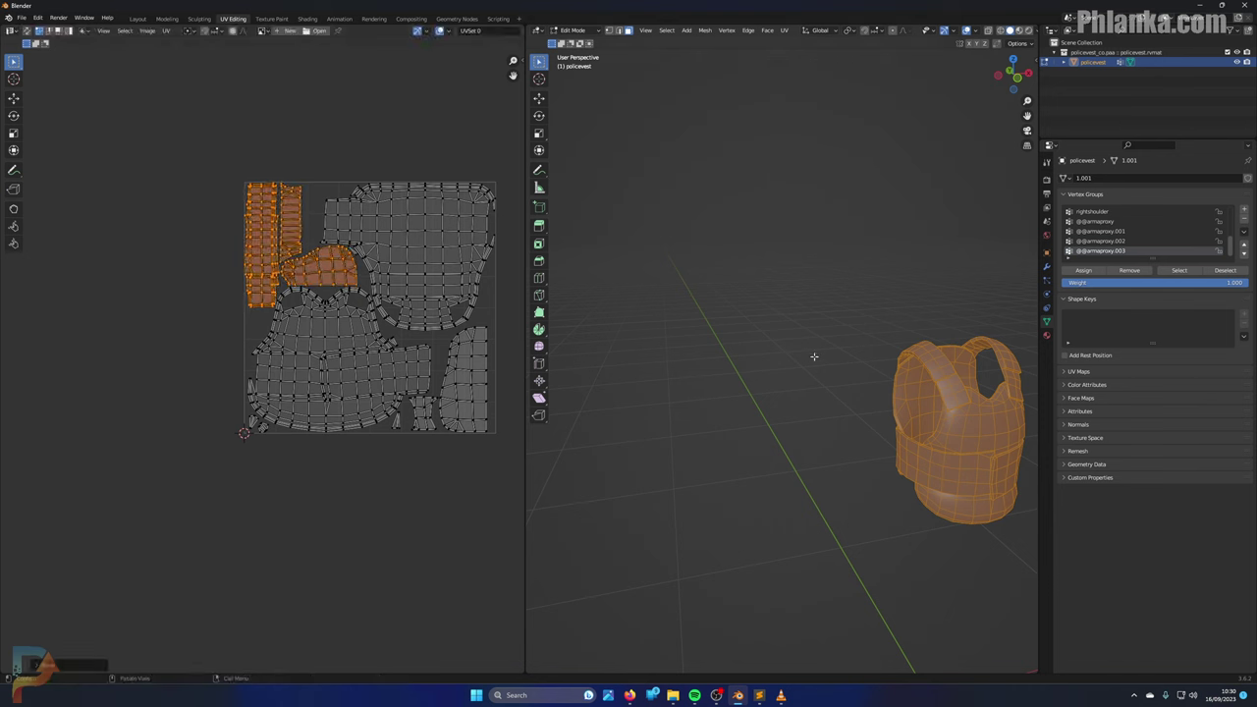
# Step: Nudge the selected strap and shoulder islands by about 0.001 so they line up with the islands underneath, and deselect everything
pyautogui.click(809, 361)
pyautogui.press('a')
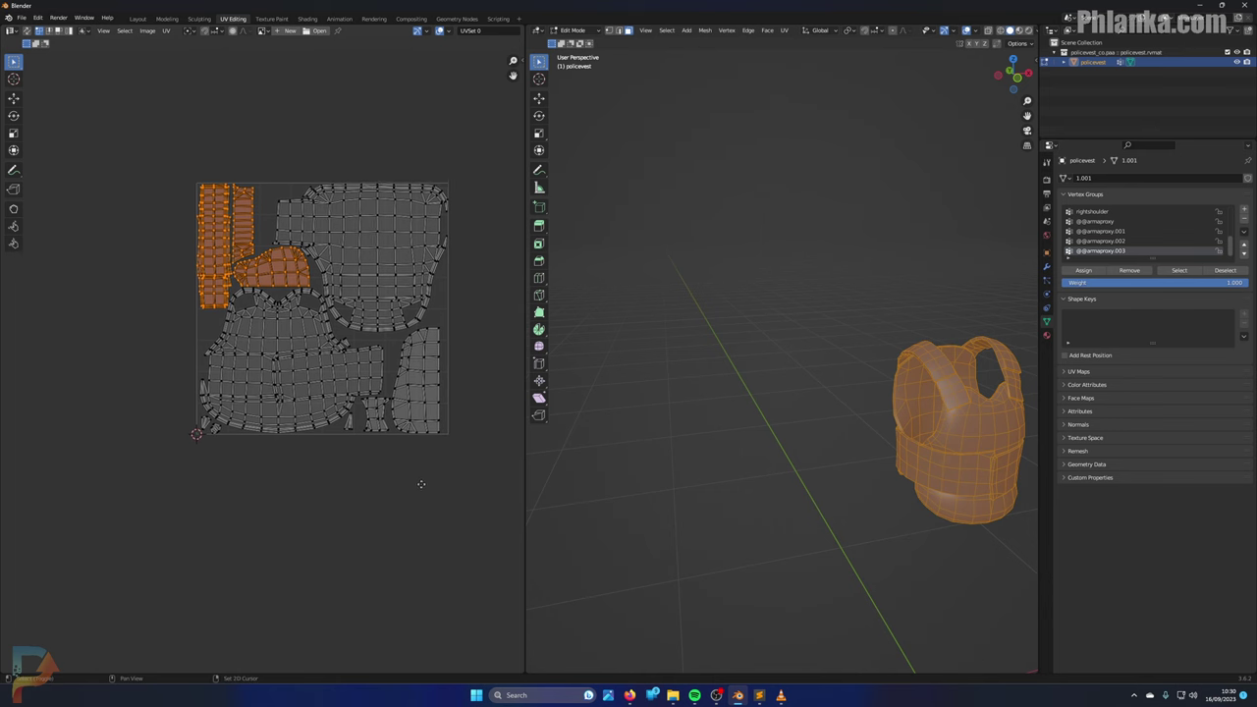
pyautogui.scroll(5, 365, 515)
pyautogui.scroll(3, 363, 515)
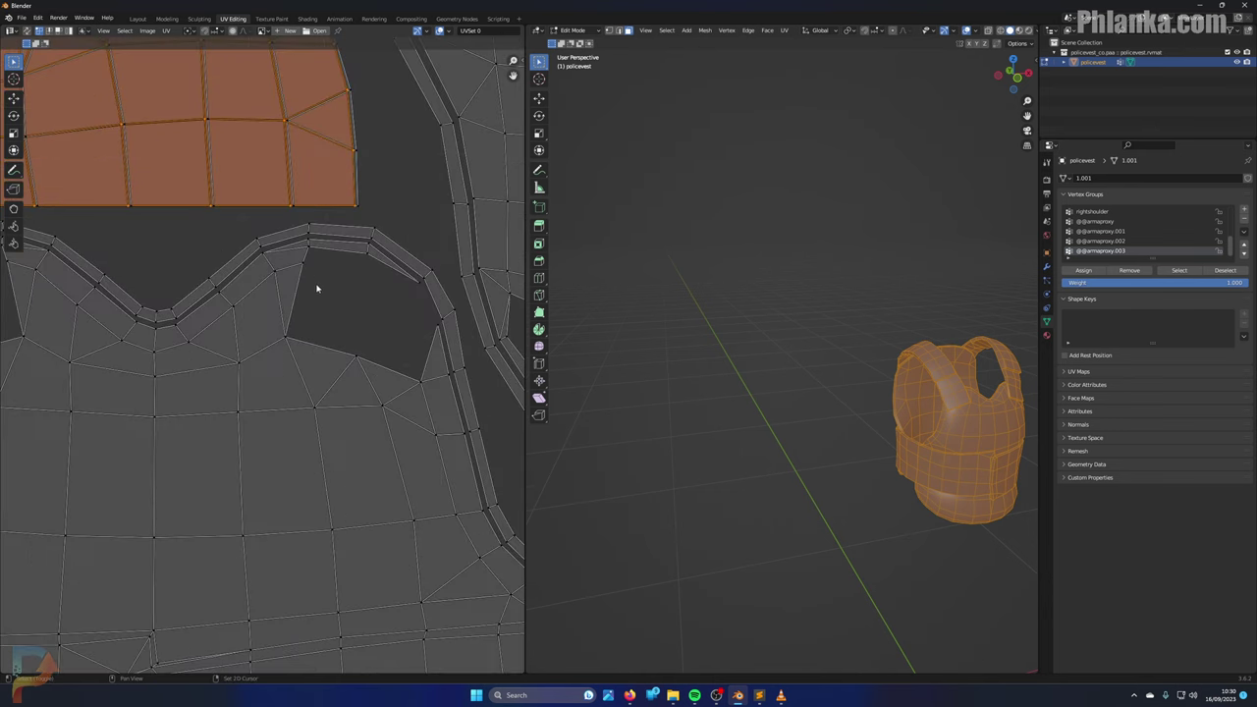
pyautogui.press('g')
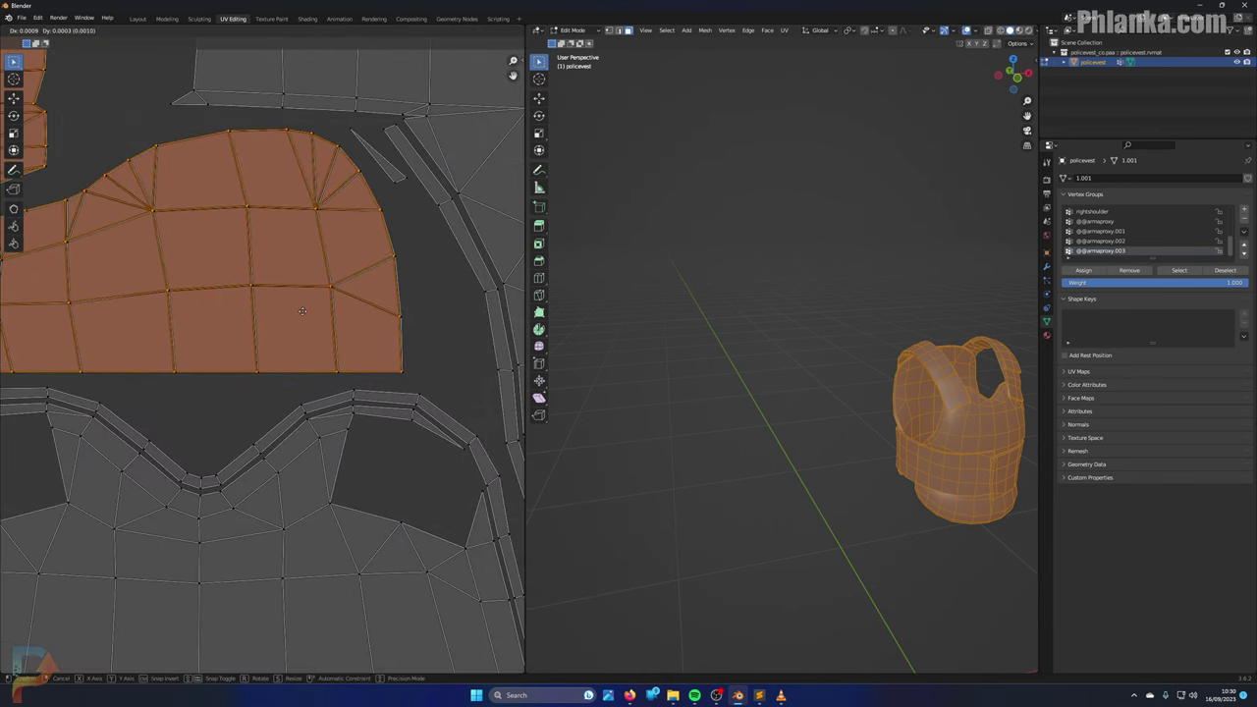
pyautogui.click(303, 313)
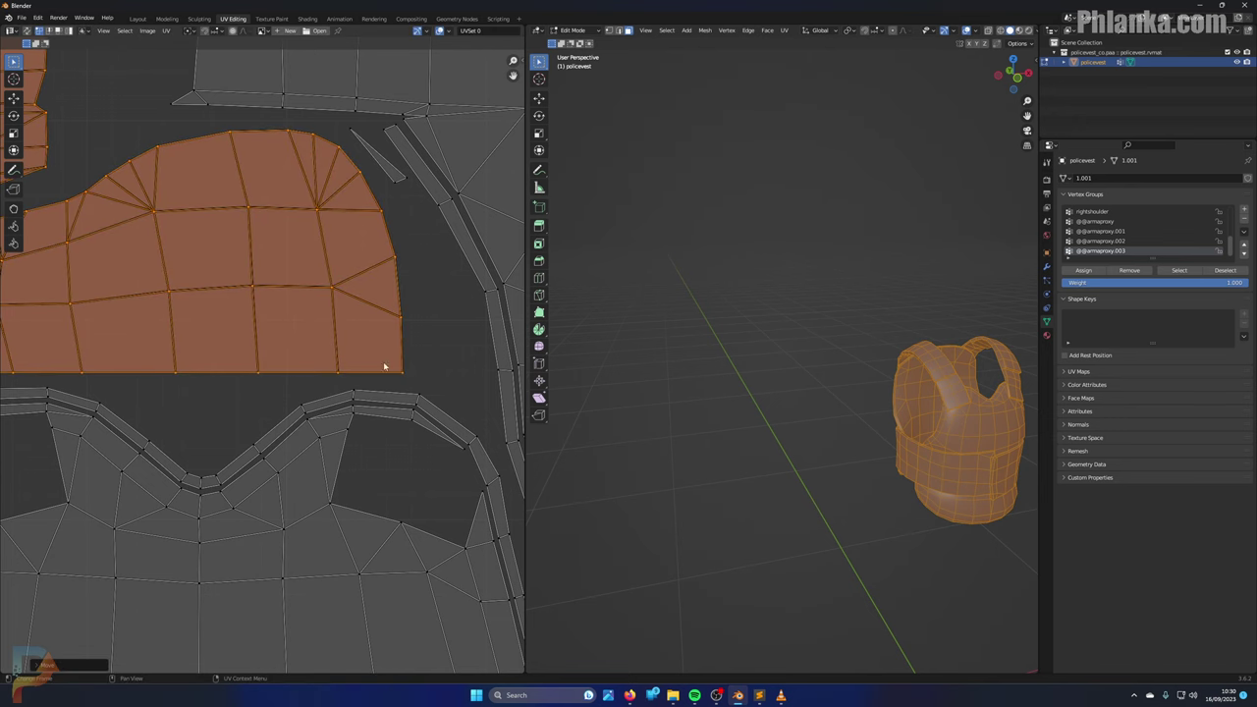
pyautogui.moveTo(402, 378); pyautogui.dragTo(345, 613, button='middle')
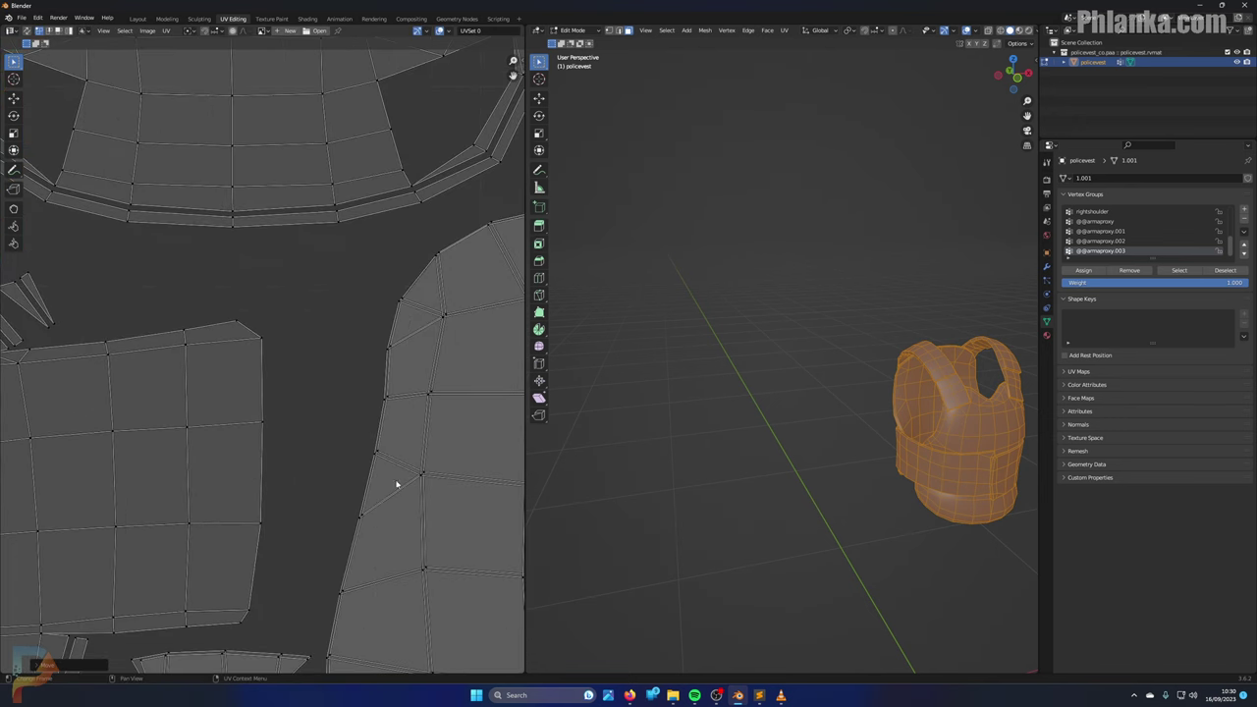
pyautogui.scroll(-4, 385, 482)
pyautogui.scroll(2, 379, 494)
pyautogui.click(381, 439)
pyautogui.click(872, 427)
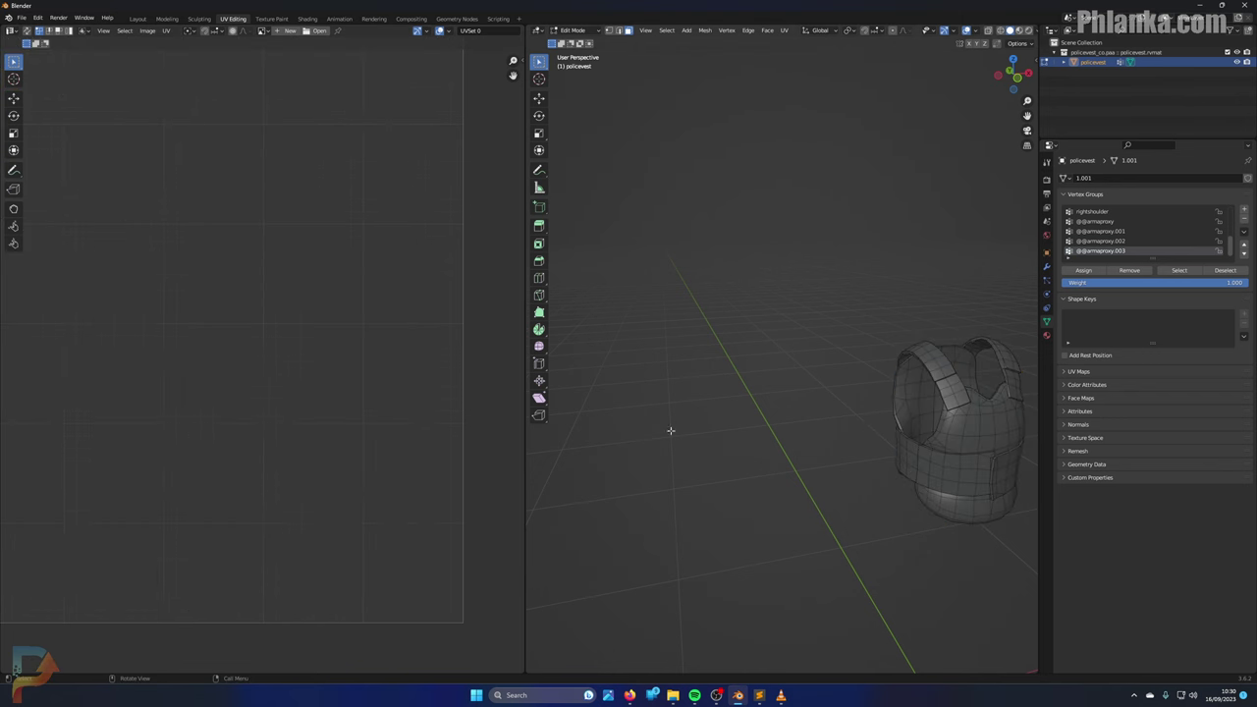
# Step: Switch to the Shading workspace and frame the textured vest and its Super Suit material nodes
pyautogui.scroll(-3, 609, 442)
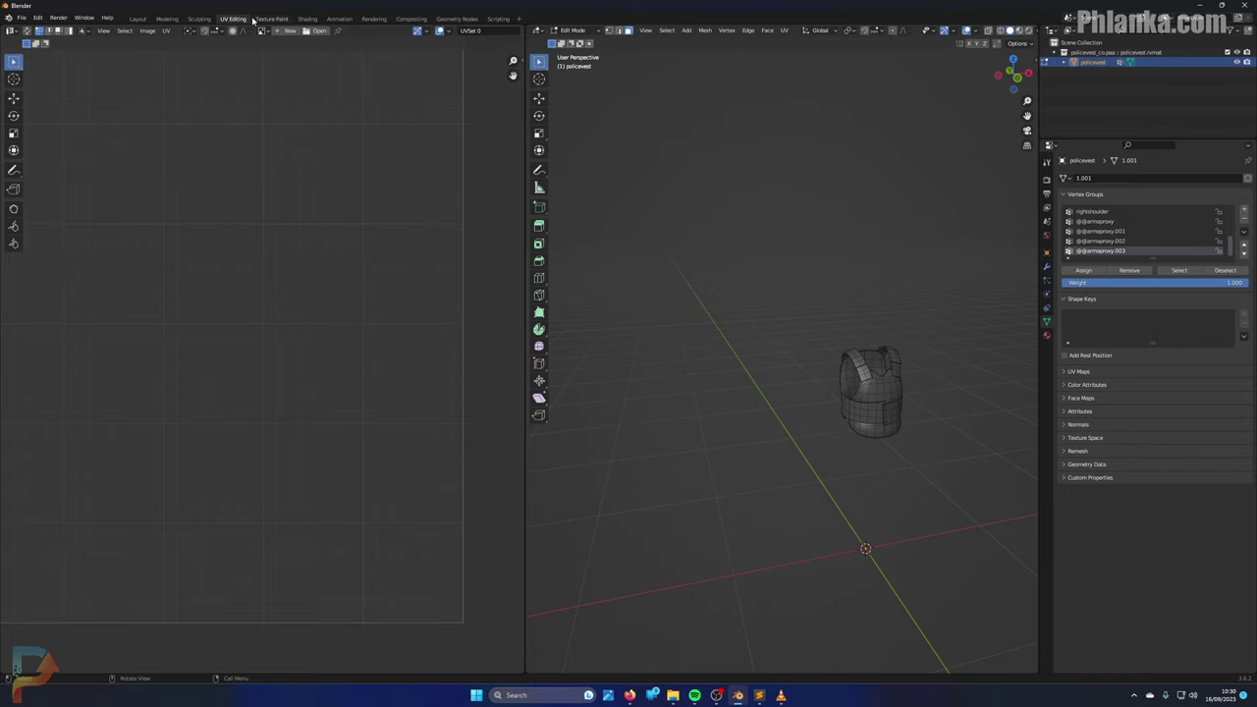
pyautogui.click(307, 19)
pyautogui.moveTo(328, 72)
pyautogui.mouseDown(button='middle')
pyautogui.moveTo(553, 187)
pyautogui.moveTo(597, 180)
pyautogui.moveTo(603, 162)
pyautogui.moveTo(579, 147)
pyautogui.moveTo(553, 141)
pyautogui.moveTo(685, 248)
pyautogui.moveTo(586, 143)
pyautogui.mouseUp(button='middle')
pyautogui.moveTo(651, 245); pyautogui.dragTo(768, 517, button='middle')
pyautogui.moveTo(757, 530); pyautogui.dragTo(757, 325)
pyautogui.scroll(3, 749, 527)
pyautogui.scroll(2, 738, 526)
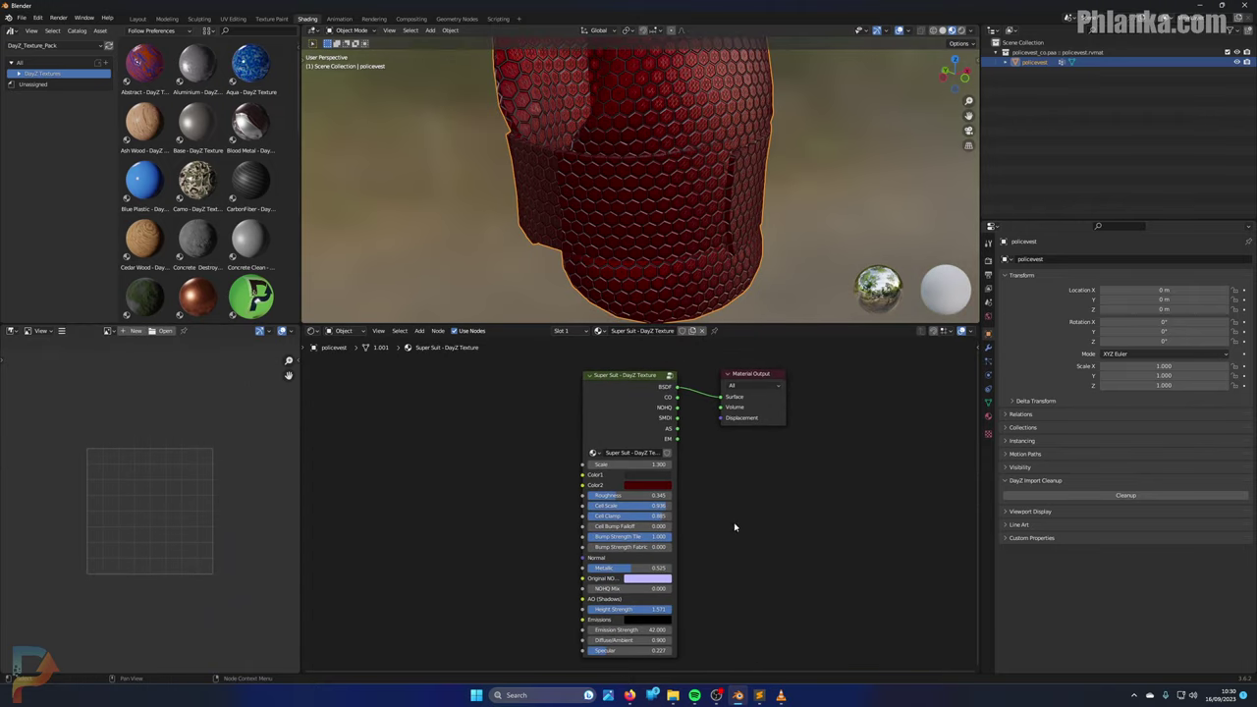
pyautogui.moveTo(728, 522); pyautogui.dragTo(723, 508, button='middle')
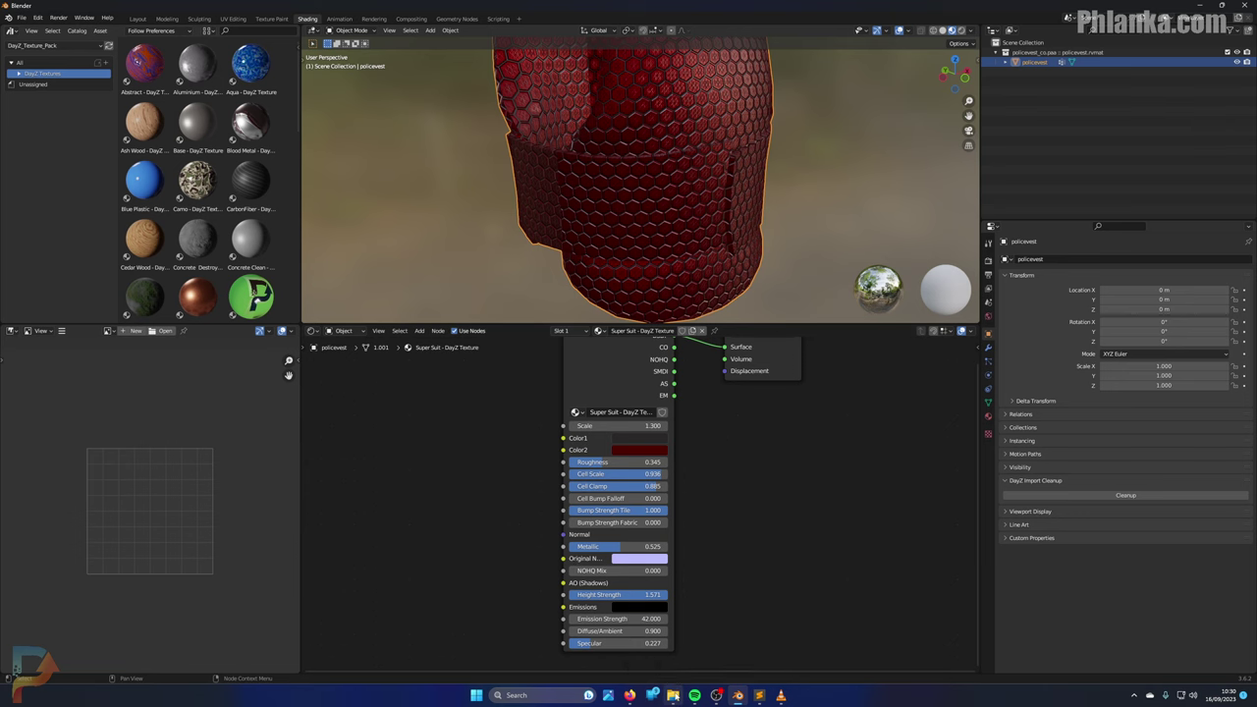
# Step: Open config.cpp from the vests folder, search for POLICE, and locate the policevest texture name in the PoliceVest class's hiddenSelectionsTextures
pyautogui.click(673, 695)
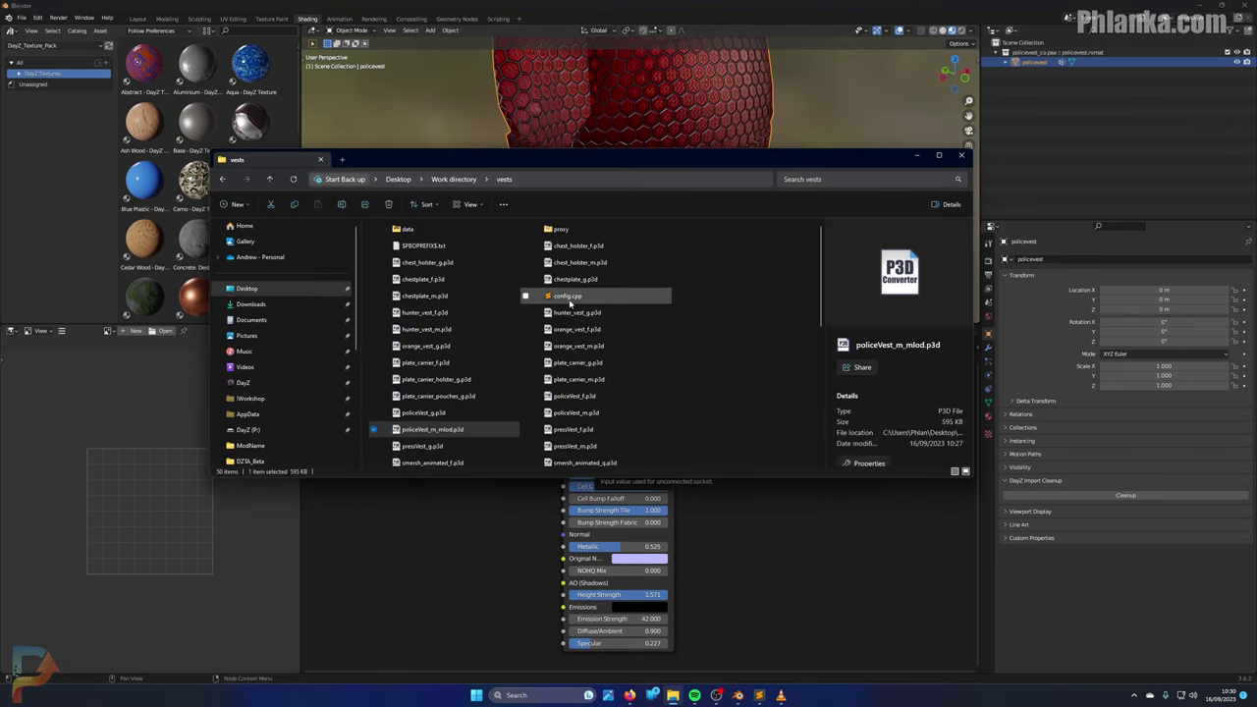
pyautogui.doubleClick(567, 296)
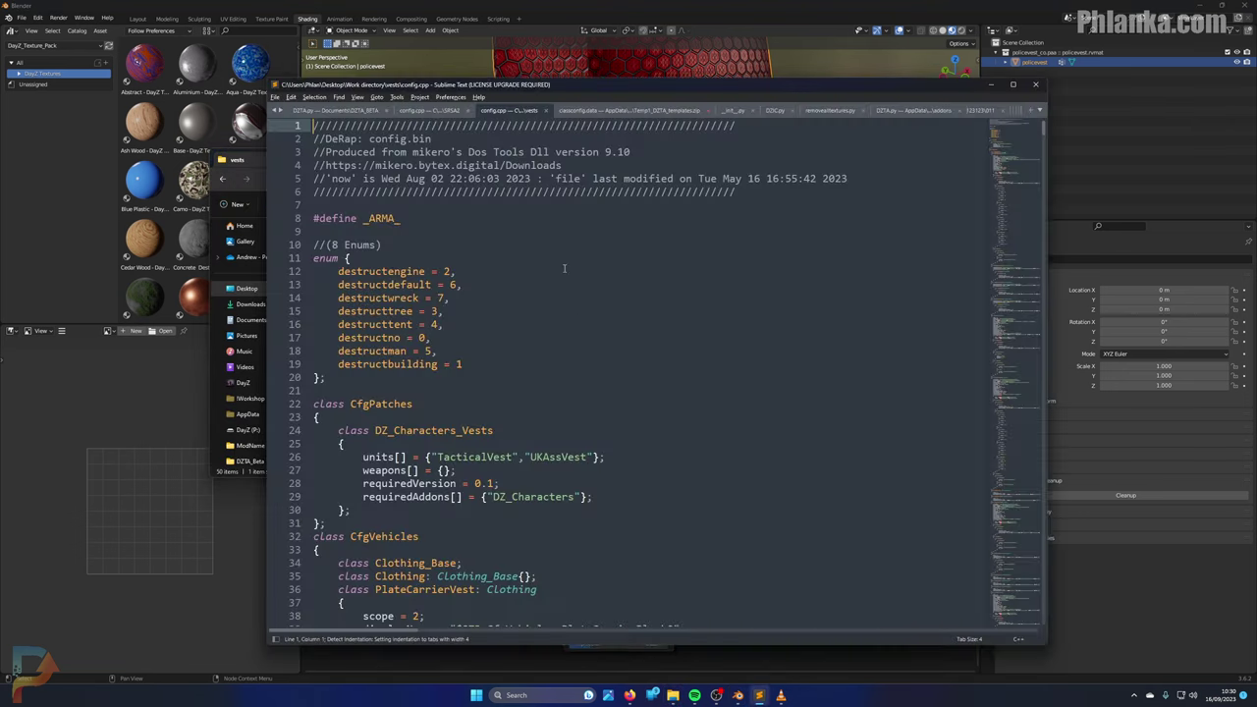
pyautogui.hotkey('ctrl', 'f')
pyautogui.write('POLICE')
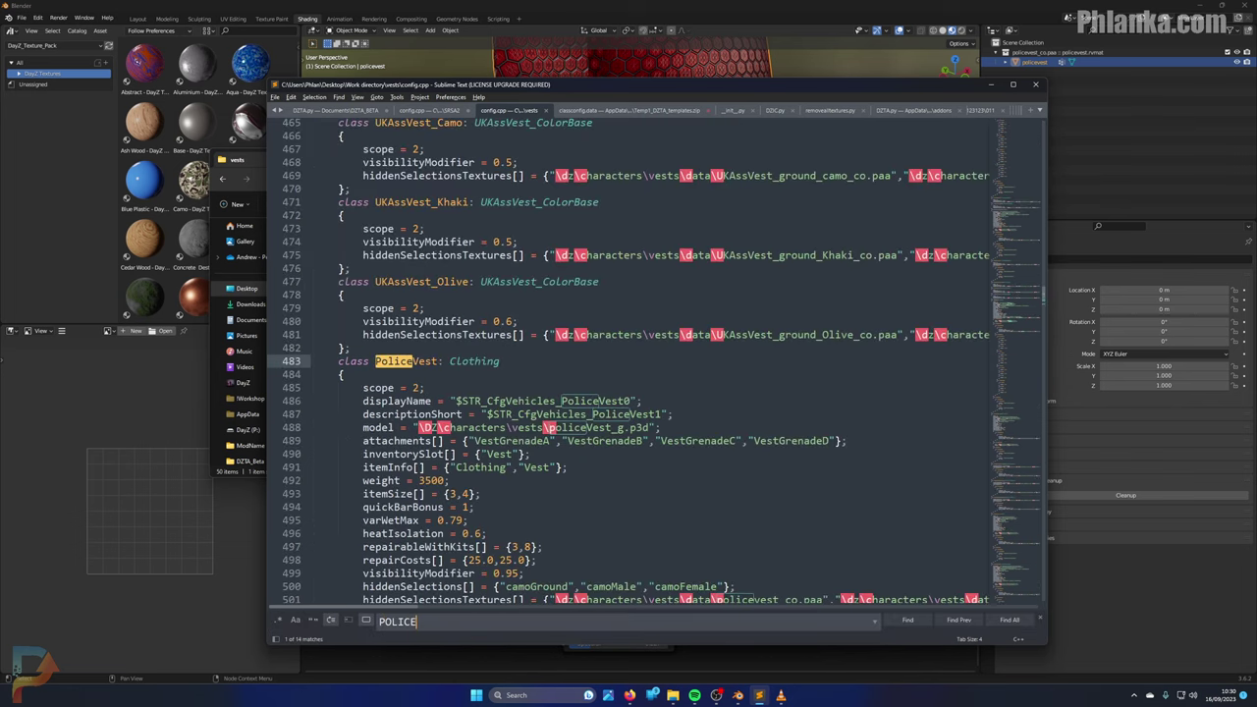
pyautogui.click(534, 375)
pyautogui.scroll(-3, 535, 381)
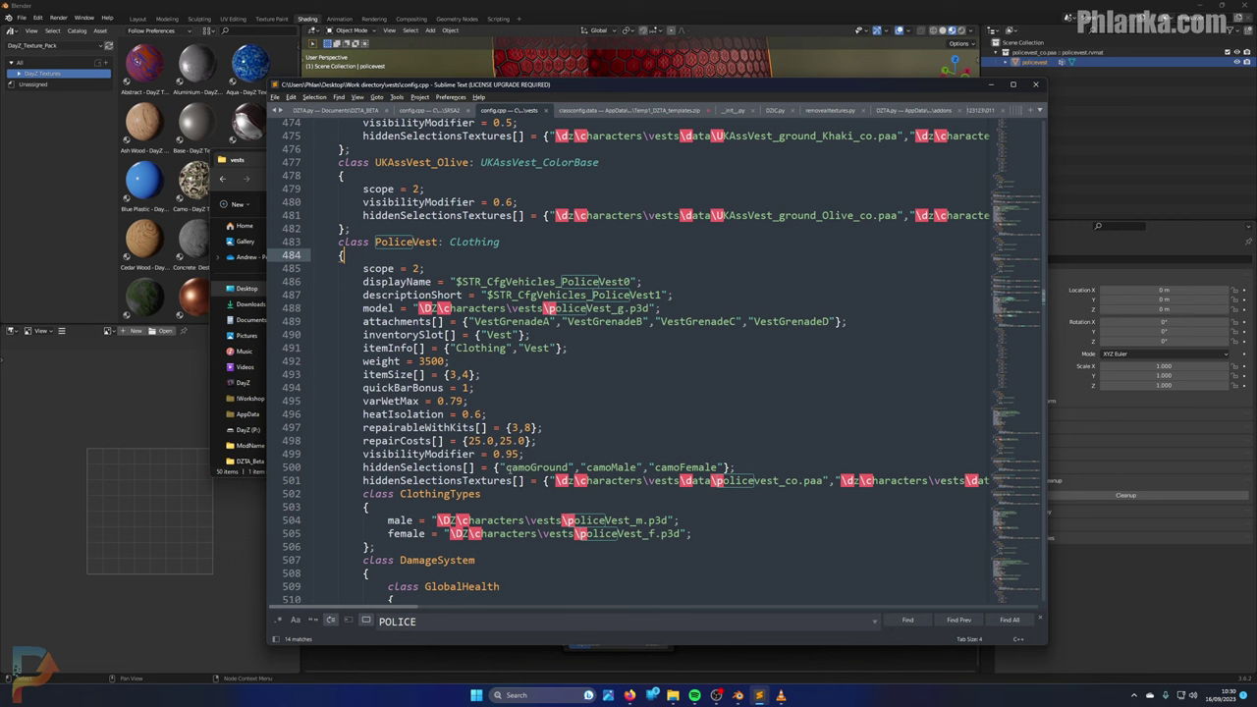
pyautogui.moveTo(714, 480); pyautogui.dragTo(784, 480)
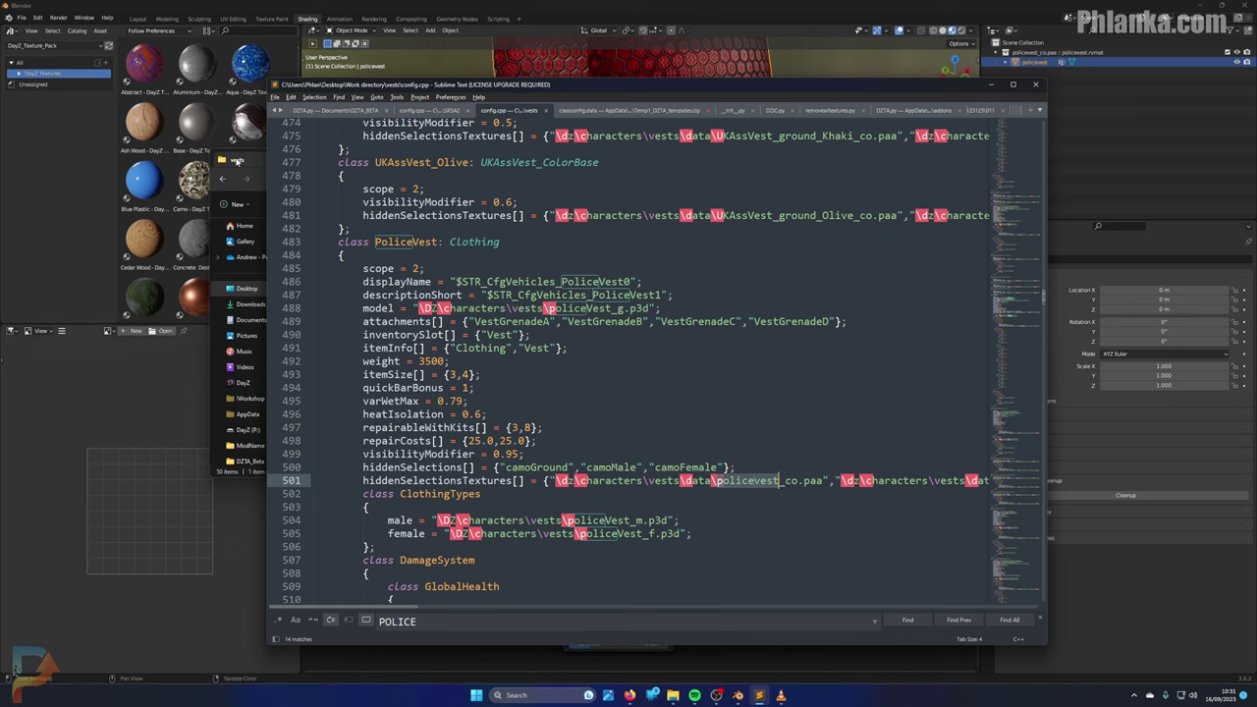
# Step: Search the vests data folder for POLICE and open policevest_nohq.paa in Texture Viewer
pyautogui.click(235, 161)
pyautogui.doubleClick(422, 229)
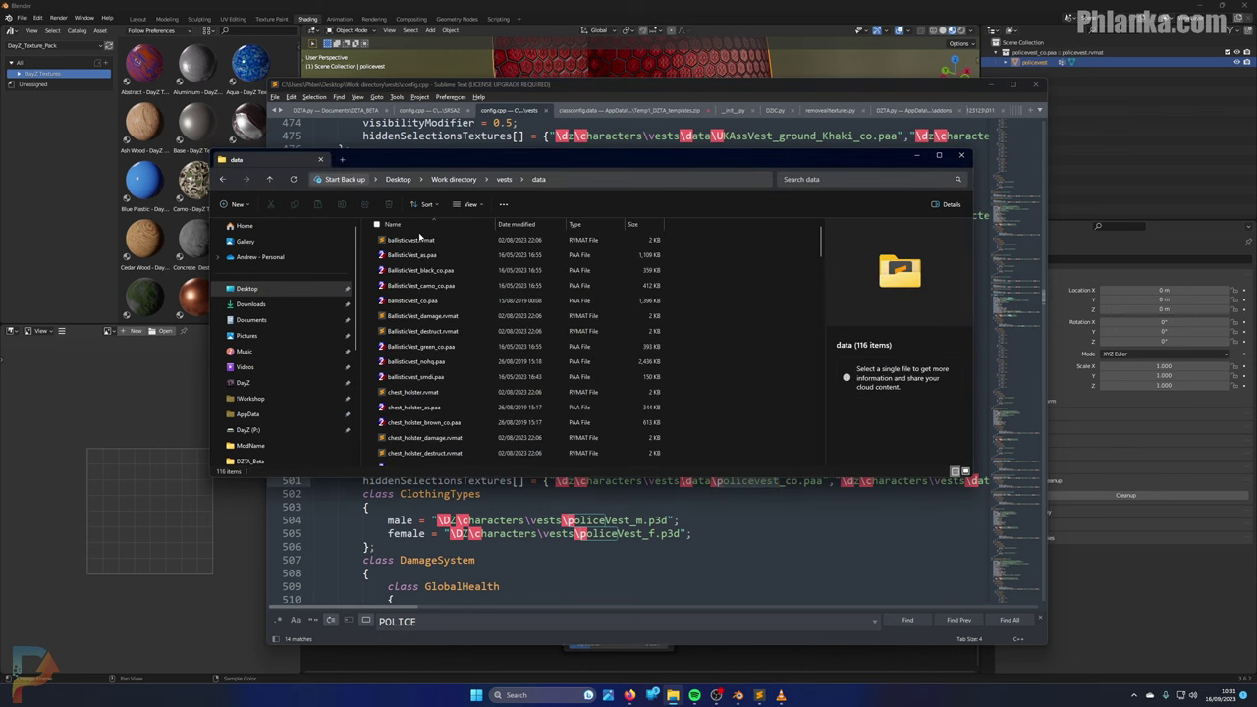
pyautogui.click(842, 179)
pyautogui.write('POLICE')
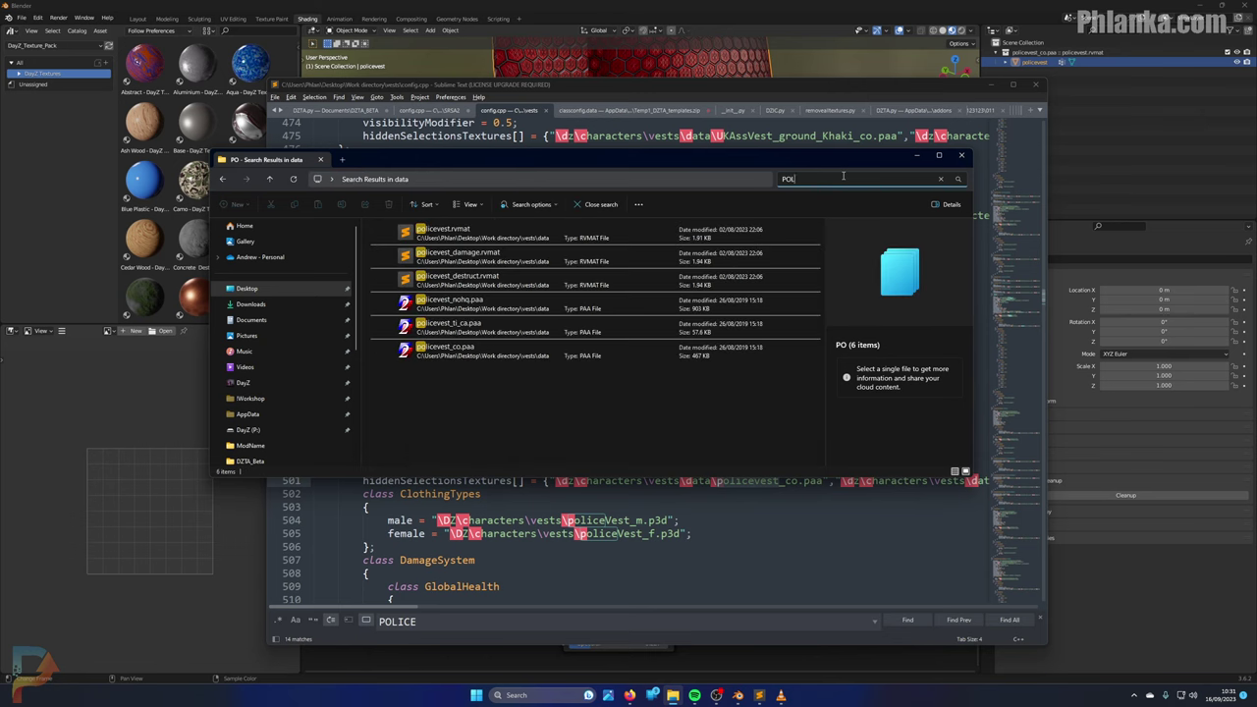
pyautogui.click(472, 306)
pyautogui.doubleClick(473, 305)
pyautogui.moveTo(300, 28); pyautogui.dragTo(482, 88)
pyautogui.moveTo(319, 84); pyautogui.dragTo(289, 84)
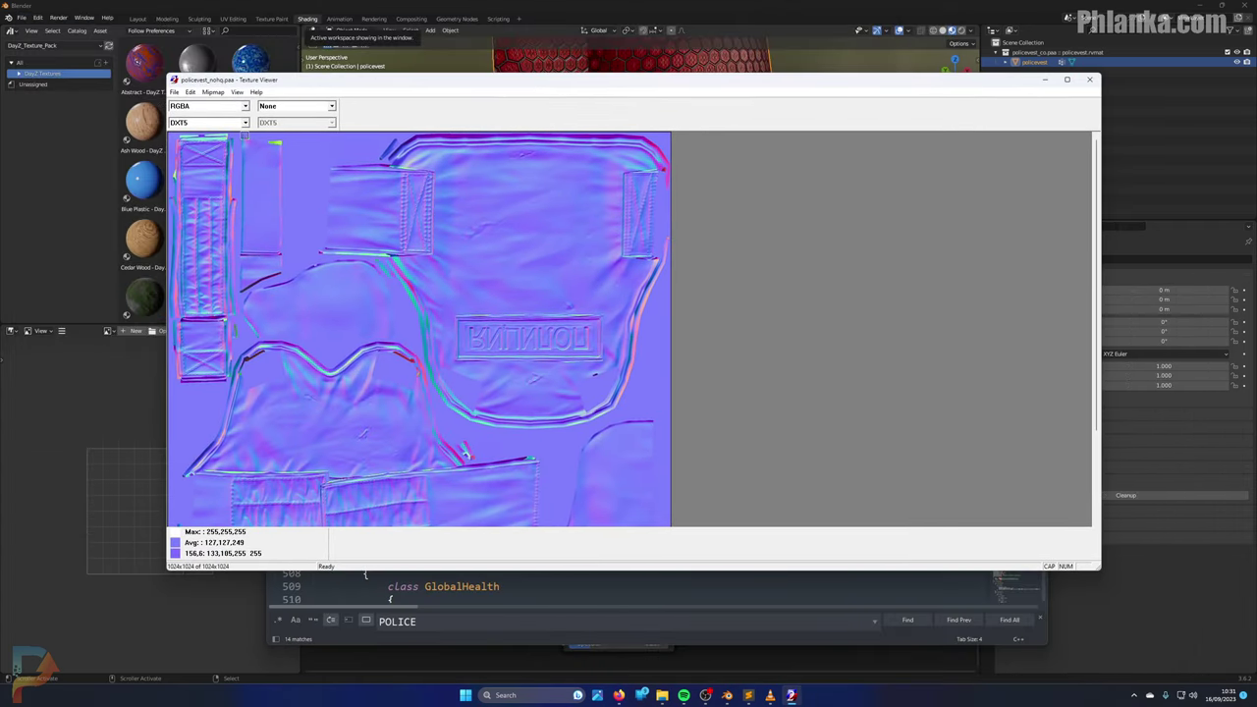
# Step: Save the normal map as policevest_nohq.png in the data folder and minimise Texture Viewer
pyautogui.click(175, 93)
pyautogui.click(207, 136)
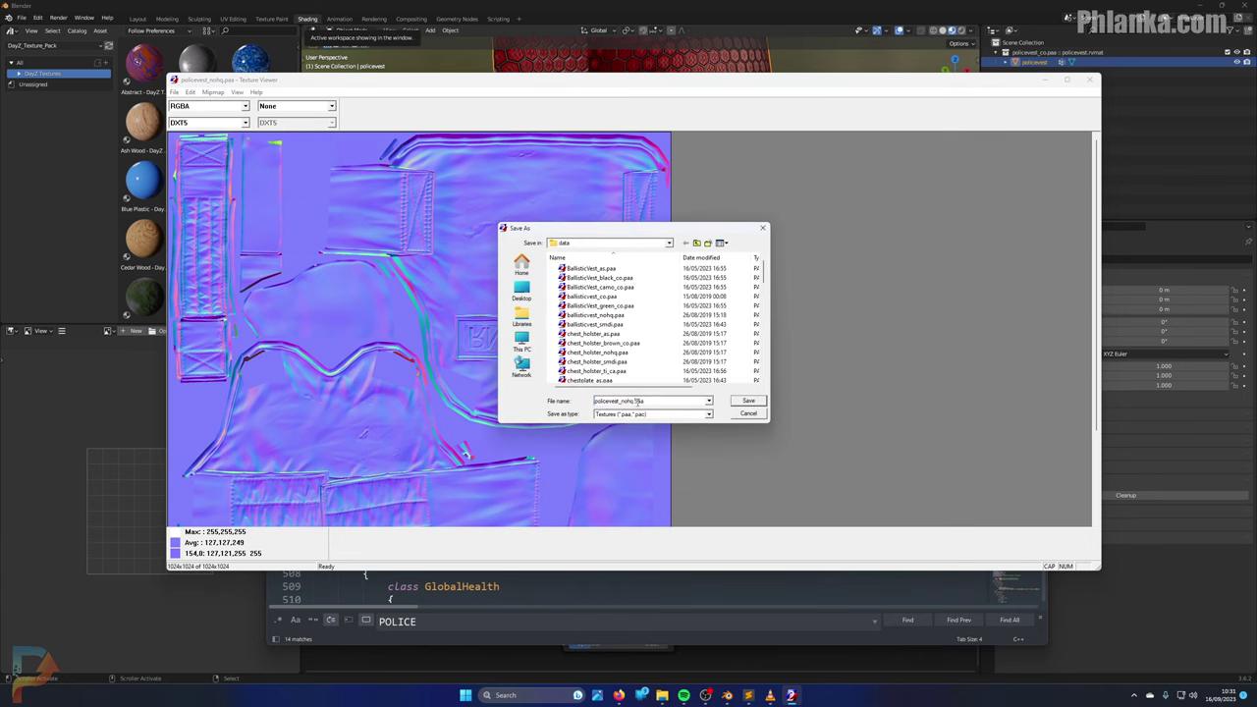
pyautogui.write('PN')
pyautogui.press('BackSpace')
pyautogui.press('BackSpace')
pyautogui.write('o')
pyautogui.press('BackSpace')
pyautogui.write('ng')
pyautogui.press('Return')
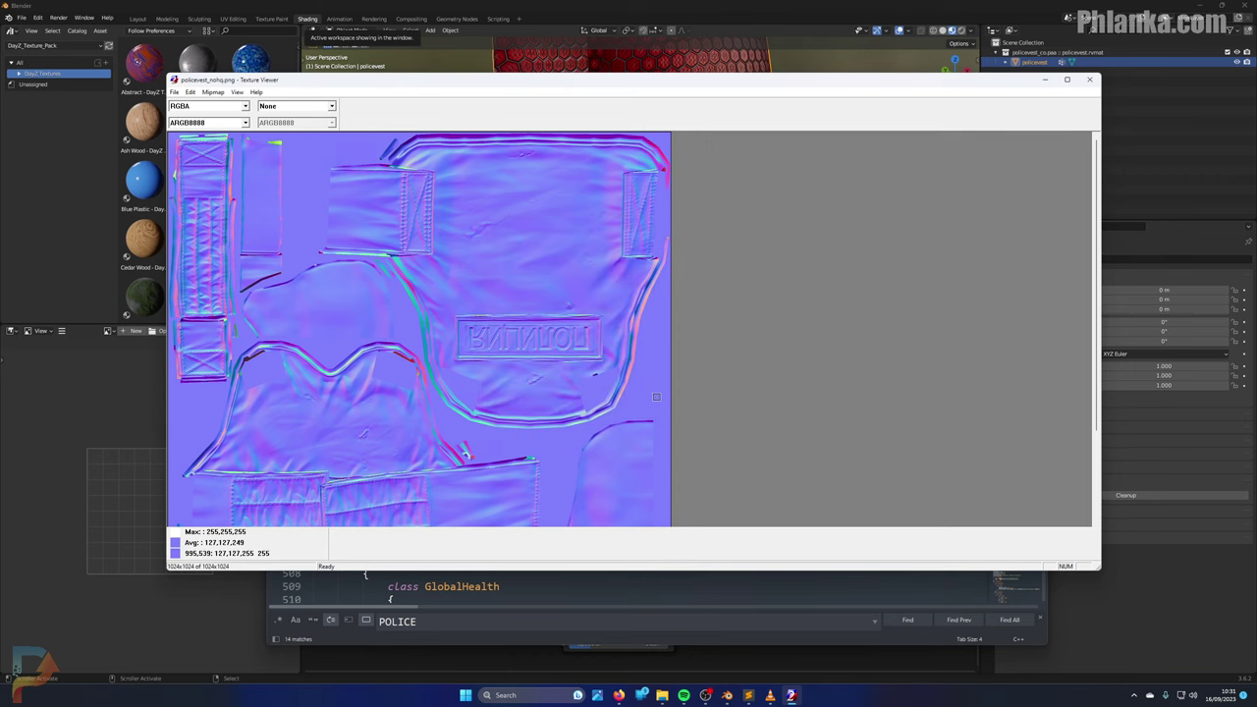
pyautogui.click(1045, 82)
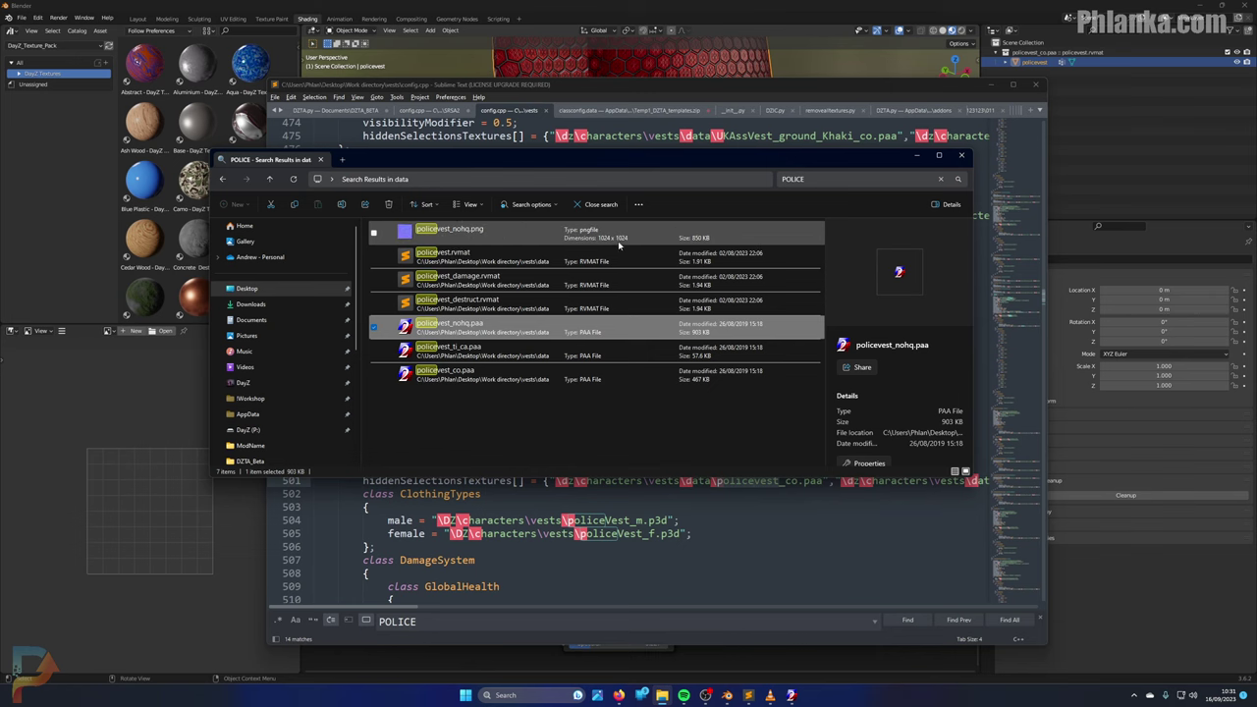
# Step: Add policevest_nohq.png to Blender's shader nodes as an image texture and connect its Color output to the Super Suit node's Original NOHQ input
pyautogui.moveTo(617, 238)
pyautogui.mouseDown()
pyautogui.moveTo(513, 493)
pyautogui.moveTo(560, 312)
pyautogui.moveTo(604, 235)
pyautogui.mouseUp()
pyautogui.click(990, 85)
pyautogui.moveTo(586, 152); pyautogui.dragTo(870, 119)
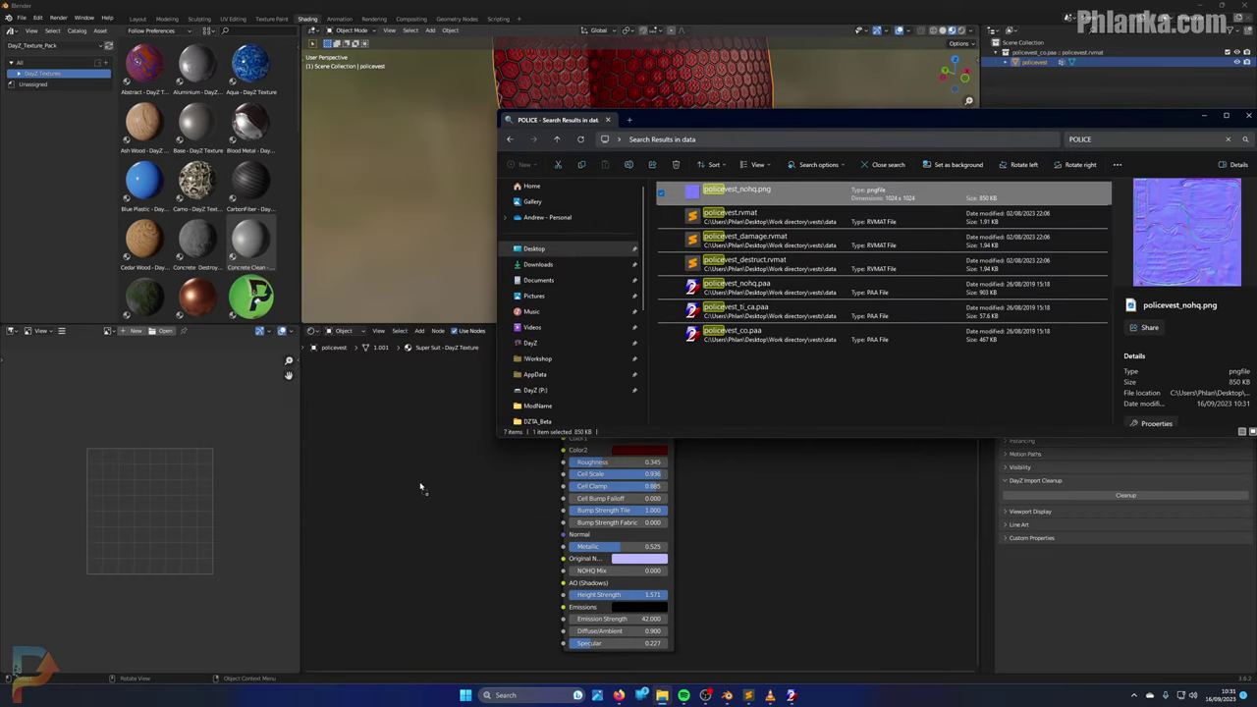
pyautogui.moveTo(420, 486); pyautogui.dragTo(401, 475)
pyautogui.moveTo(495, 483)
pyautogui.mouseDown()
pyautogui.moveTo(449, 460)
pyautogui.moveTo(519, 476)
pyautogui.mouseUp()
pyautogui.moveTo(551, 539); pyautogui.dragTo(565, 558)
# Step: Set the Super Suit node's NOHQ Mix to 1.000 to blend in the original normal map
pyautogui.moveTo(738, 193); pyautogui.dragTo(677, 206, button='middle')
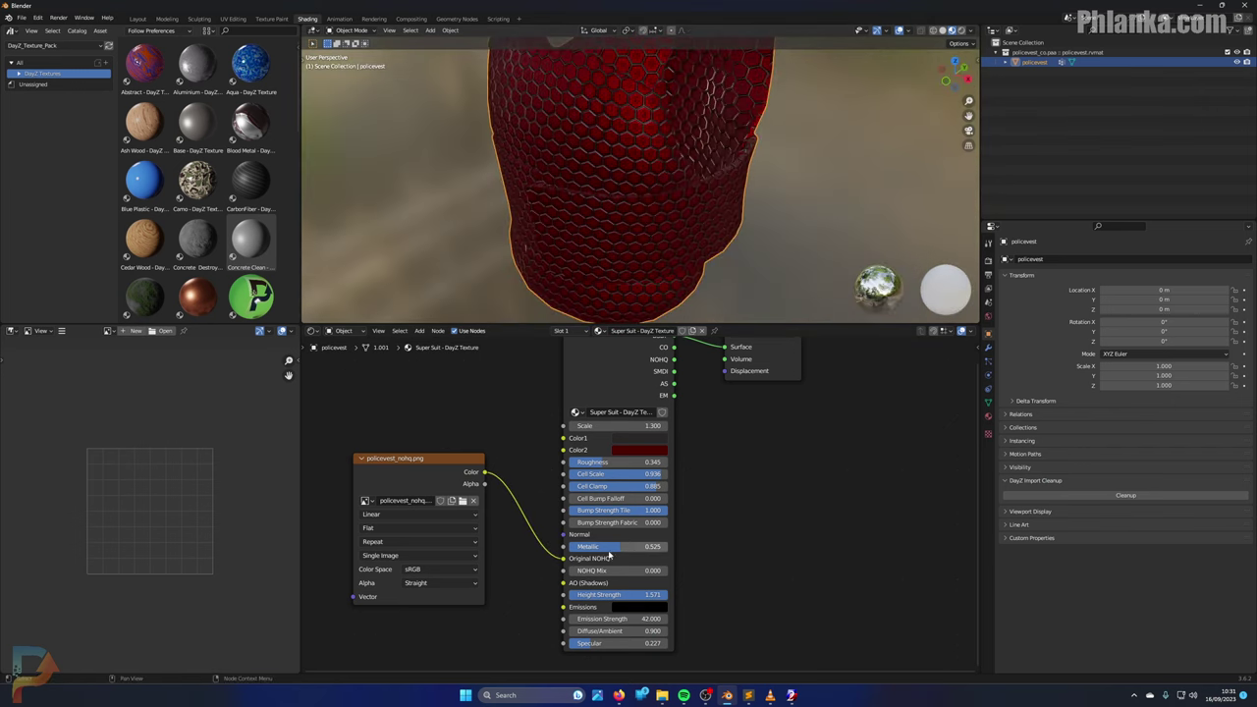
pyautogui.moveTo(610, 570); pyautogui.dragTo(667, 570)
pyautogui.moveTo(710, 262)
pyautogui.mouseDown(button='middle')
pyautogui.moveTo(544, 230)
pyautogui.moveTo(787, 219)
pyautogui.moveTo(715, 258)
pyautogui.moveTo(737, 285)
pyautogui.moveTo(702, 272)
pyautogui.moveTo(732, 283)
pyautogui.moveTo(707, 258)
pyautogui.mouseUp(button='middle')
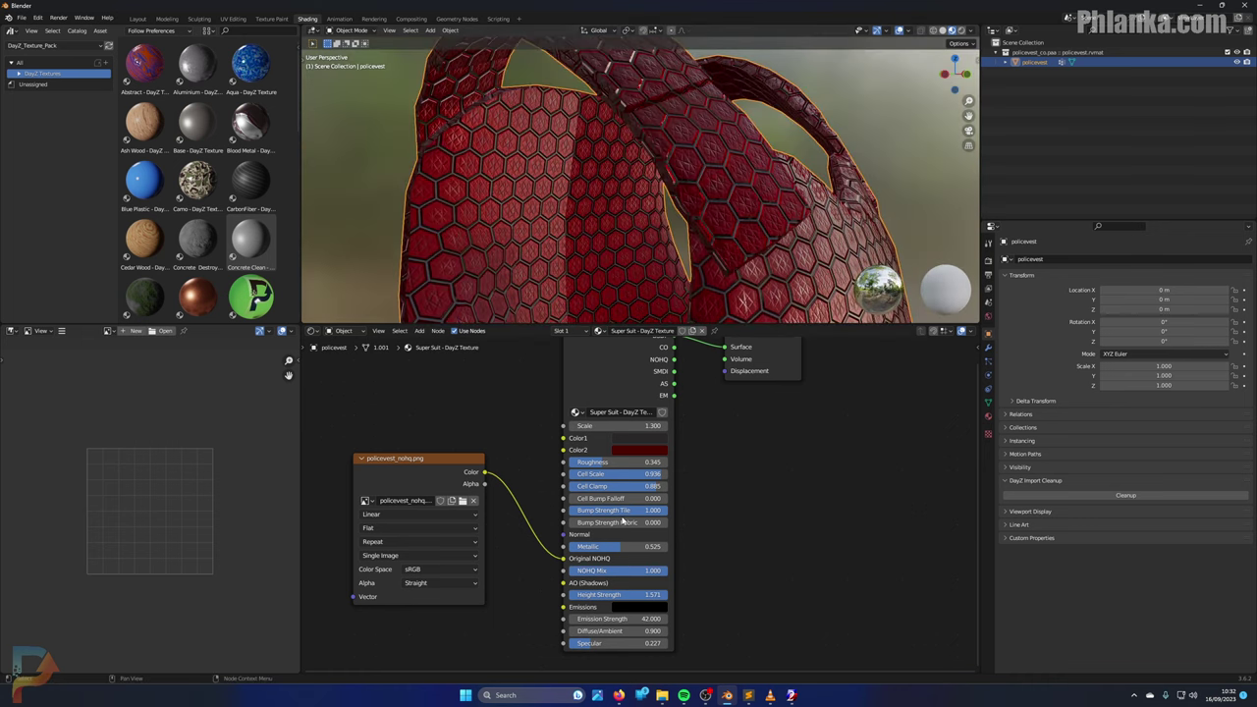
# Step: Try the Super Suit material with Bump Strength Tile at 0.000 and Cell Scale at about 0.411
pyautogui.moveTo(708, 593)
pyautogui.mouseDown(button='middle')
pyautogui.moveTo(707, 569)
pyautogui.moveTo(704, 603)
pyautogui.mouseUp(button='middle')
pyautogui.scroll(-5, 738, 248)
pyautogui.moveTo(730, 269); pyautogui.dragTo(653, 212, button='middle')
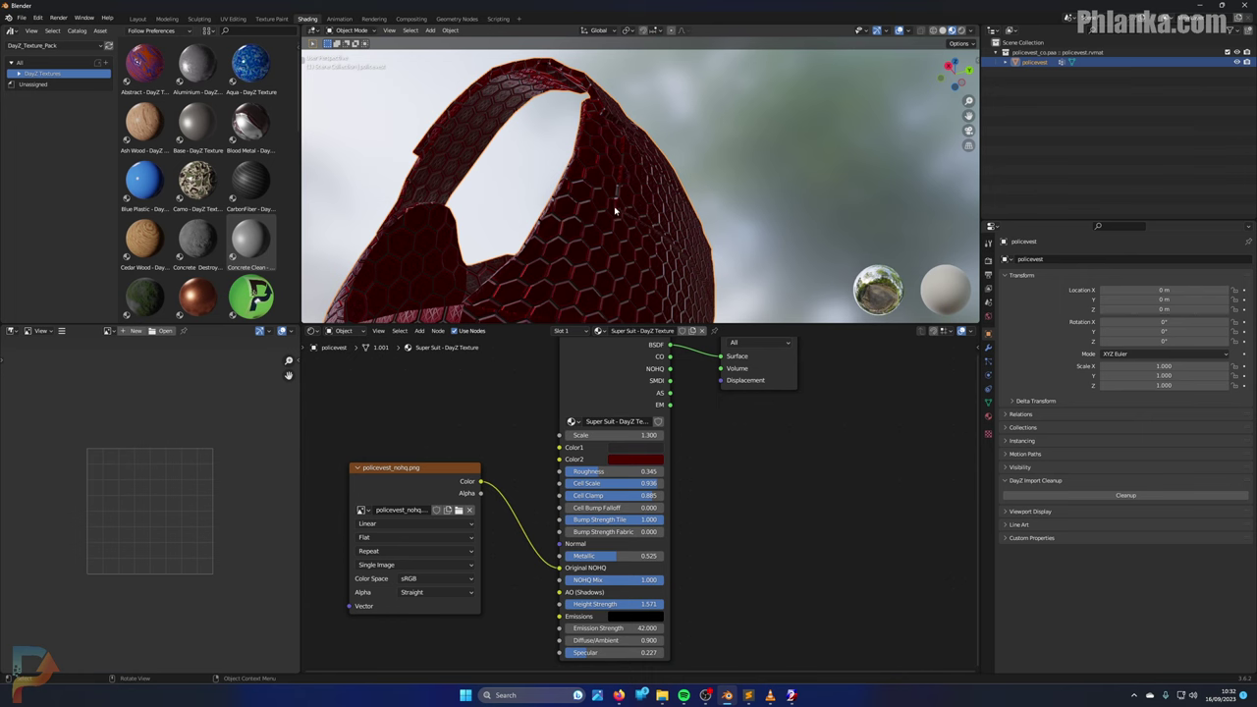
pyautogui.moveTo(685, 253); pyautogui.dragTo(553, 289, button='middle')
pyautogui.moveTo(703, 220); pyautogui.dragTo(608, 252, button='middle')
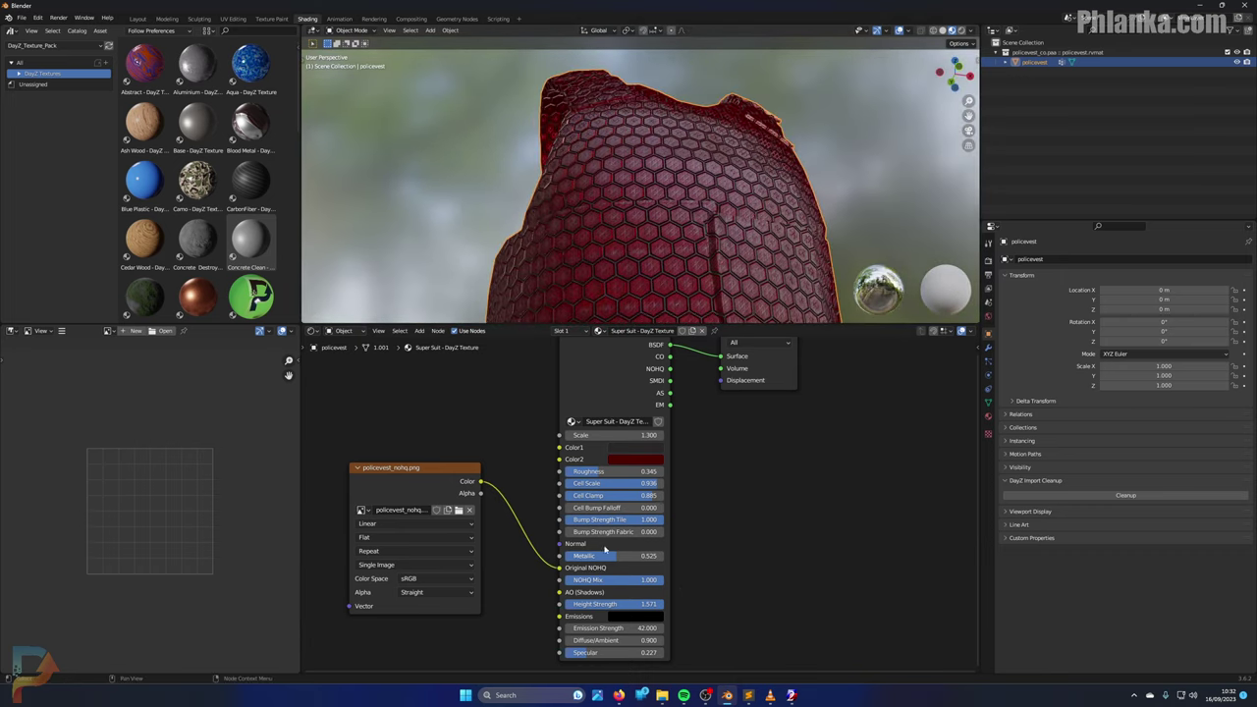
pyautogui.moveTo(656, 520); pyautogui.dragTo(566, 520)
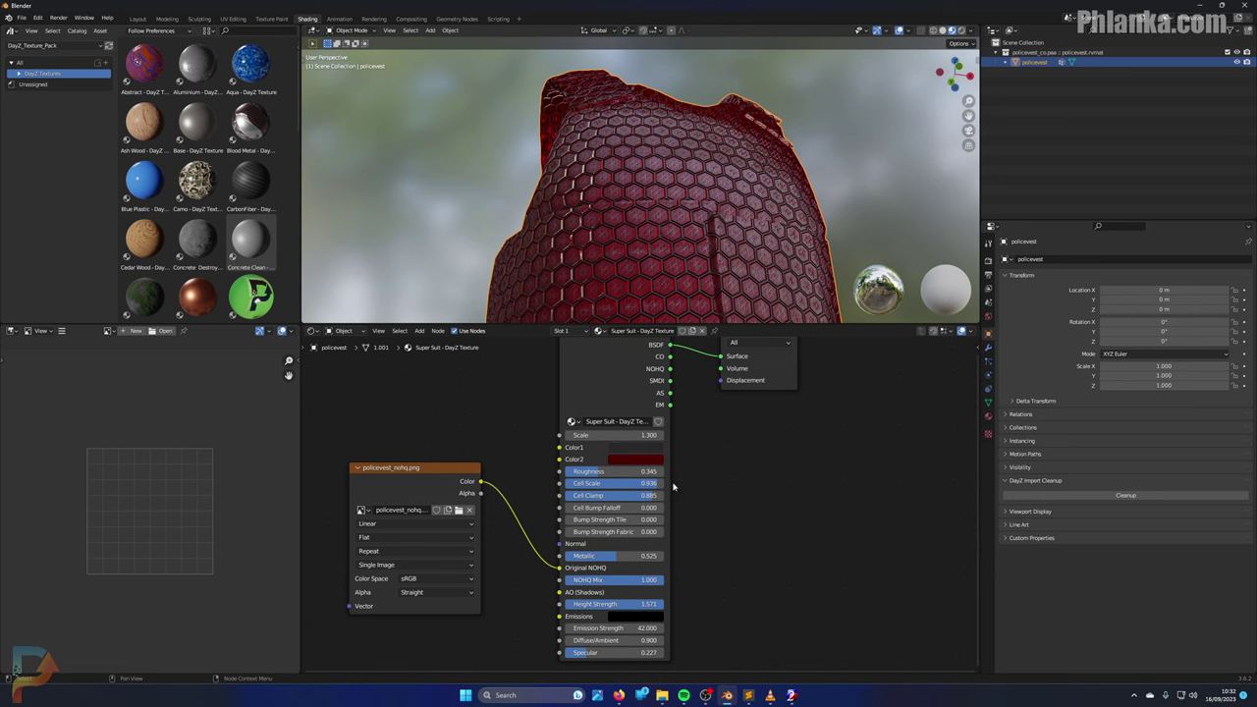
pyautogui.moveTo(655, 483); pyautogui.dragTo(629, 483)
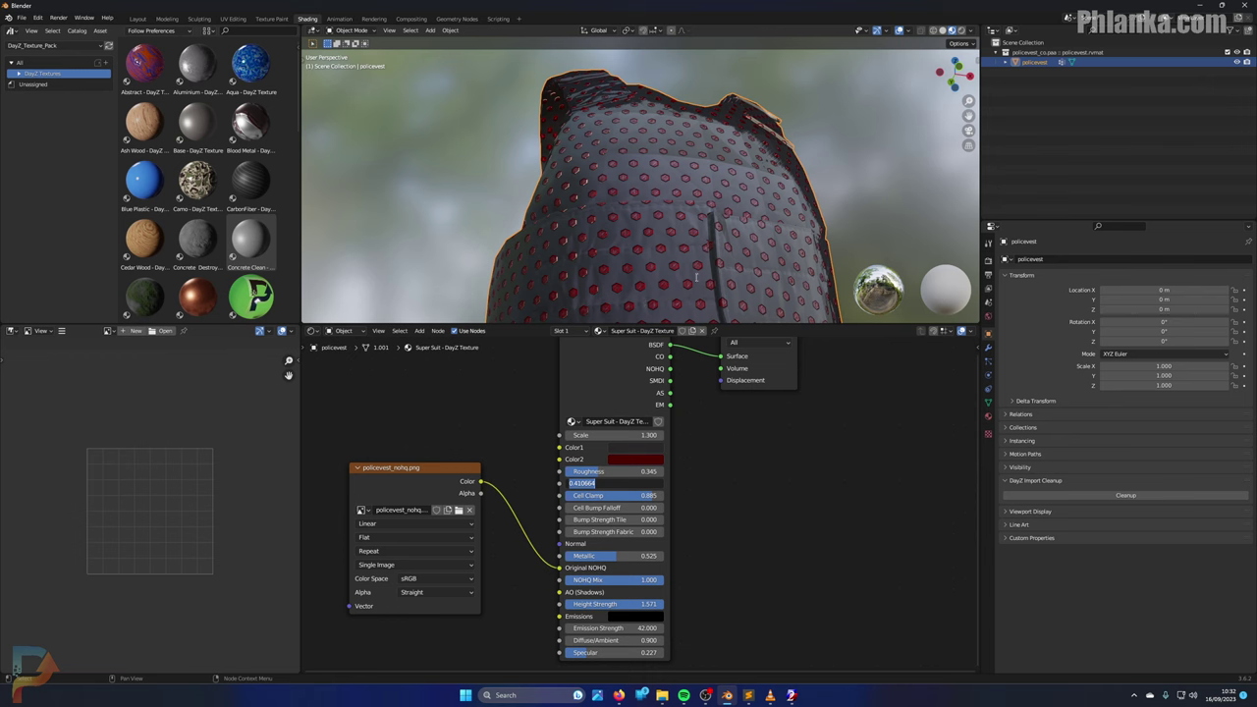
# Step: Set Cell Scale to 0.897, Cell Clamp to 0.845, Cell Bump Falloff to 0.000, Bump Strength Tile to 0.790 and Bump Strength Fabric to 0.033
pyautogui.moveTo(484, 212); pyautogui.dragTo(567, 265, button='middle')
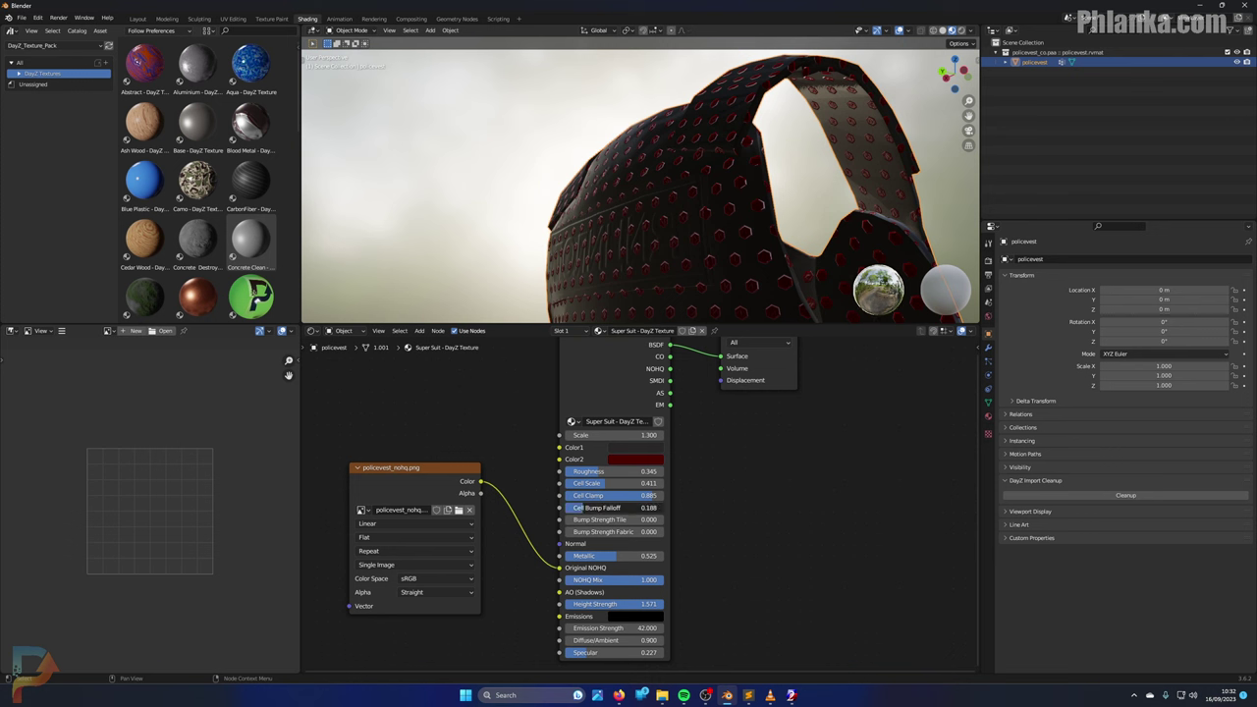
pyautogui.moveTo(652, 495); pyautogui.dragTo(573, 531)
pyautogui.moveTo(620, 484); pyautogui.dragTo(657, 483)
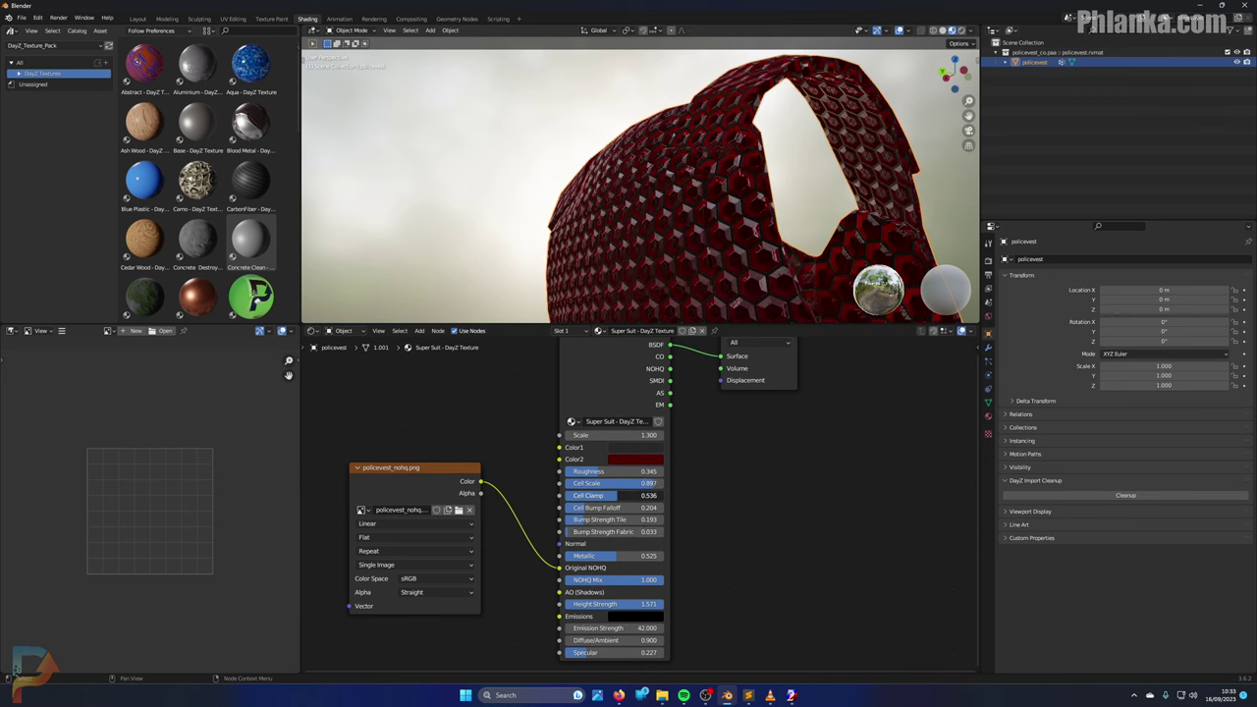
pyautogui.moveTo(656, 495); pyautogui.dragTo(643, 520)
# Step: Change the Super Suit material's Color2 from dark red to a dark blue
pyautogui.click(636, 459)
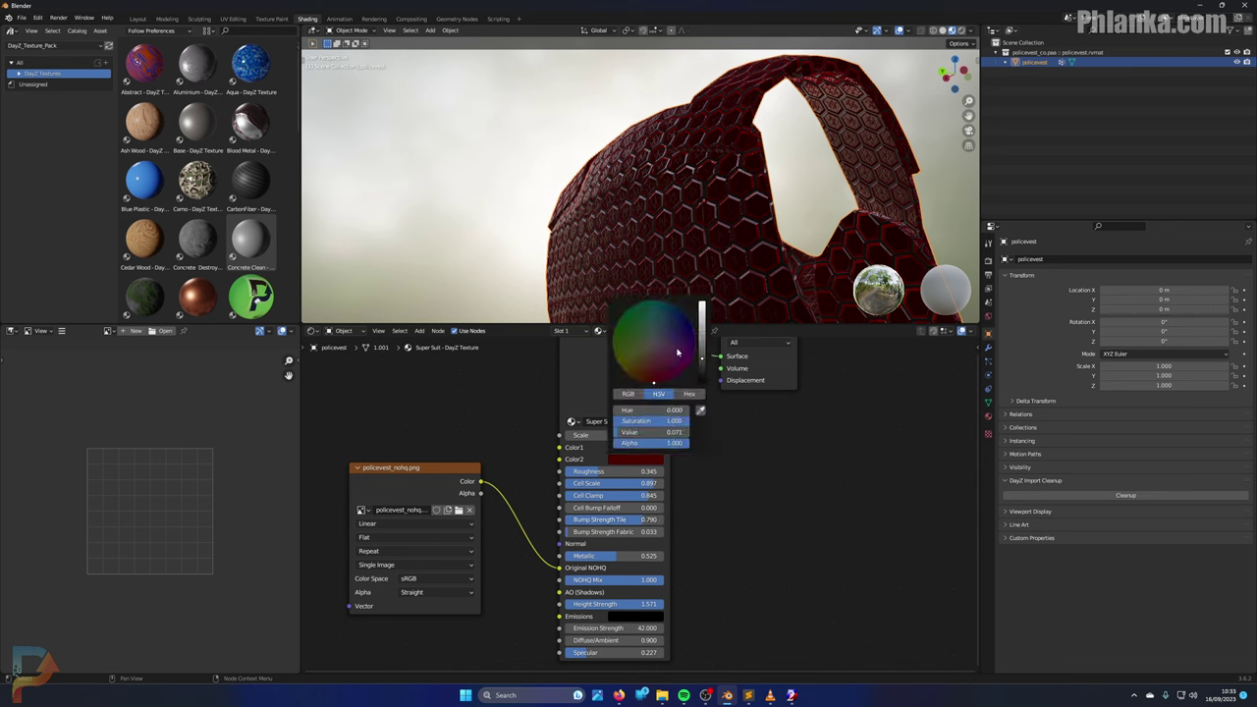
pyautogui.moveTo(684, 340)
pyautogui.mouseDown()
pyautogui.moveTo(663, 337)
pyautogui.moveTo(702, 323)
pyautogui.moveTo(702, 358)
pyautogui.mouseUp()
pyautogui.moveTo(599, 245); pyautogui.dragTo(618, 287, button='middle')
pyautogui.moveTo(709, 548); pyautogui.dragTo(711, 538, button='middle')
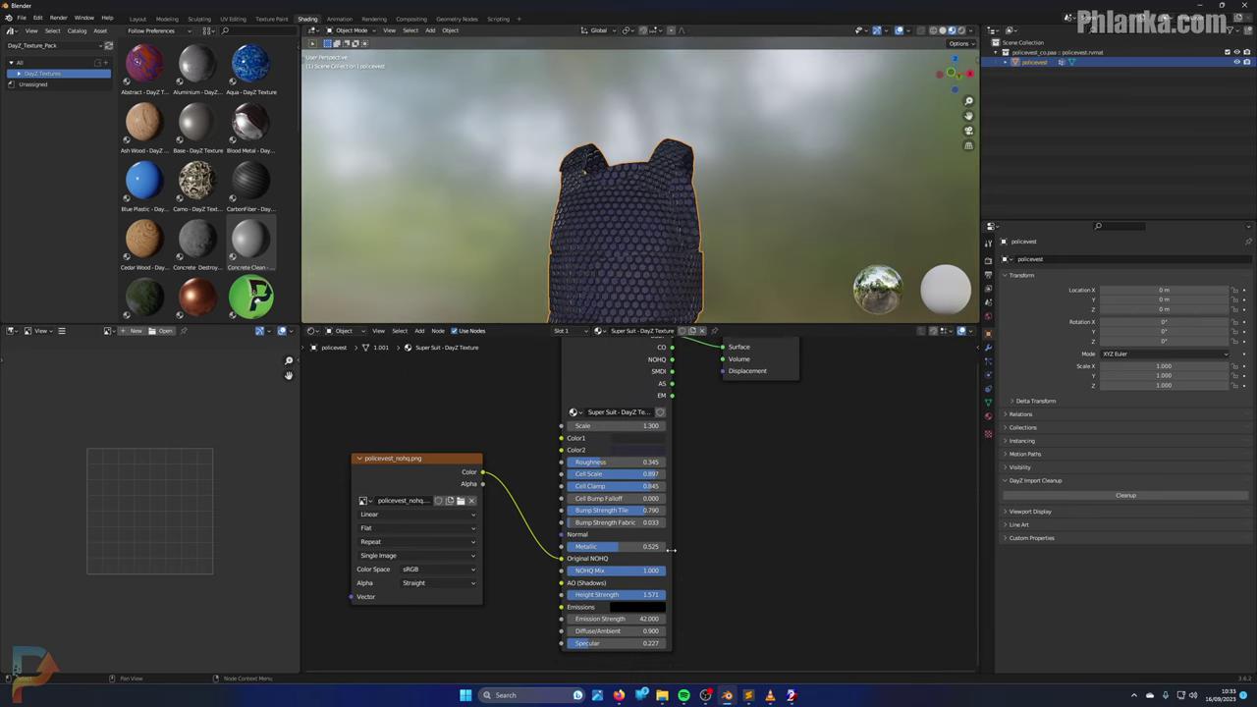
# Step: Set the Super Suit material's Metallic to 0.249 and Bump Strength Fabric to 0.000, checking the vest from several angles
pyautogui.moveTo(618, 547)
pyautogui.mouseDown()
pyautogui.moveTo(663, 547)
pyautogui.moveTo(566, 547)
pyautogui.moveTo(668, 546)
pyautogui.moveTo(625, 546)
pyautogui.mouseUp()
pyautogui.moveTo(590, 528); pyautogui.dragTo(665, 522)
pyautogui.scroll(4, 625, 253)
pyautogui.moveTo(606, 297); pyautogui.dragTo(687, 293, button='middle')
pyautogui.moveTo(664, 523); pyautogui.dragTo(566, 522)
pyautogui.scroll(-3, 755, 258)
pyautogui.moveTo(756, 257); pyautogui.dragTo(622, 56, button='middle')
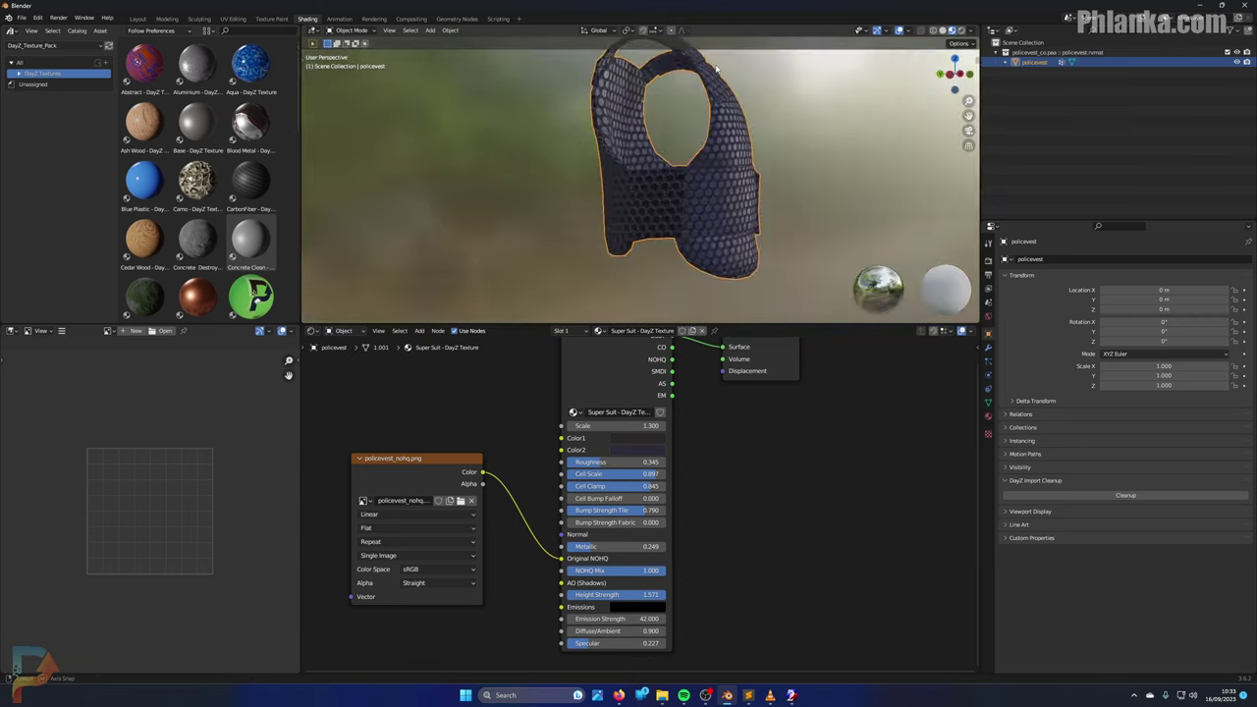
pyautogui.moveTo(718, 68); pyautogui.dragTo(763, 145, button='middle')
pyautogui.scroll(5, 642, 120)
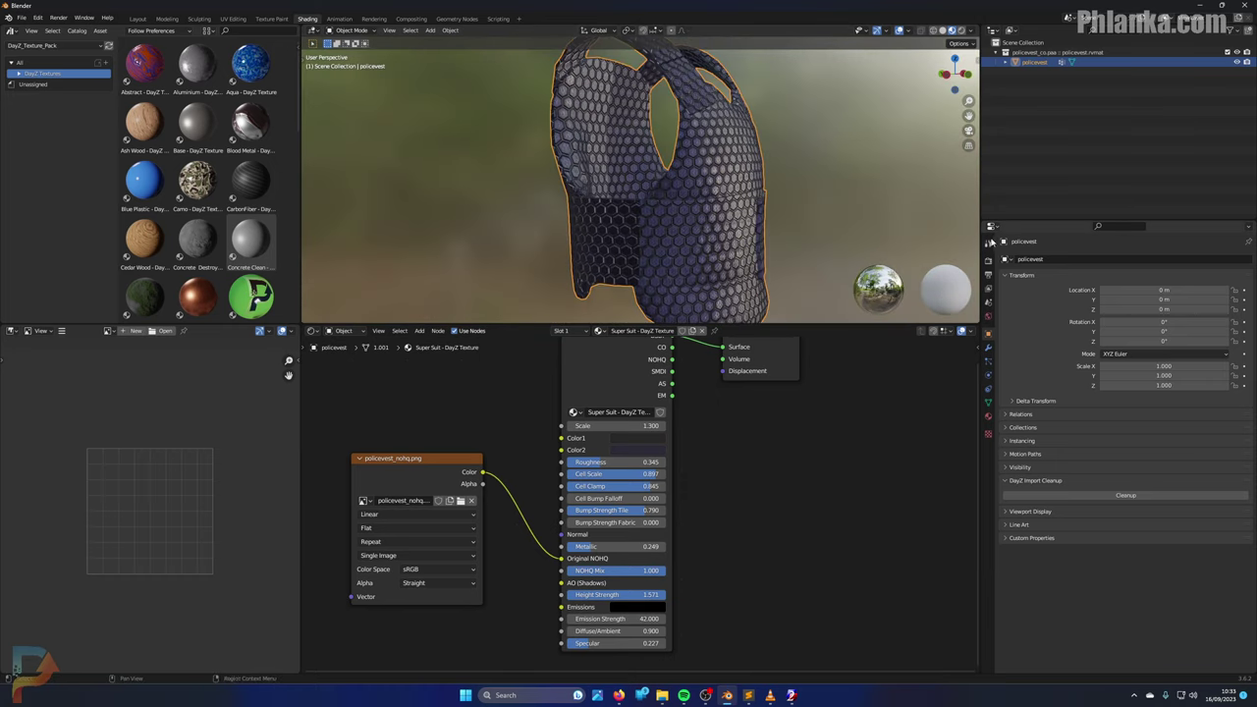
# Step: Fill in the DayZ Texture Animator's mod folder name Phlanka_Clothing, the author's name and the new class name Supver_Vest
pyautogui.click(989, 242)
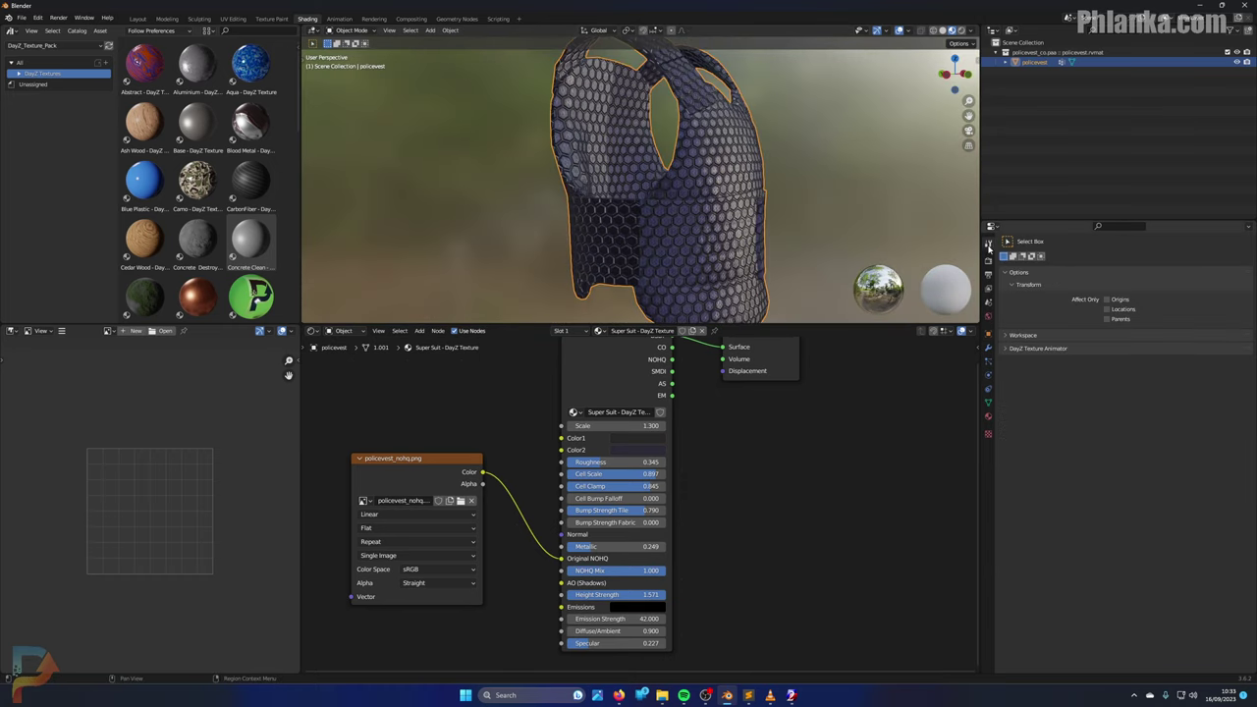
pyautogui.click(1005, 350)
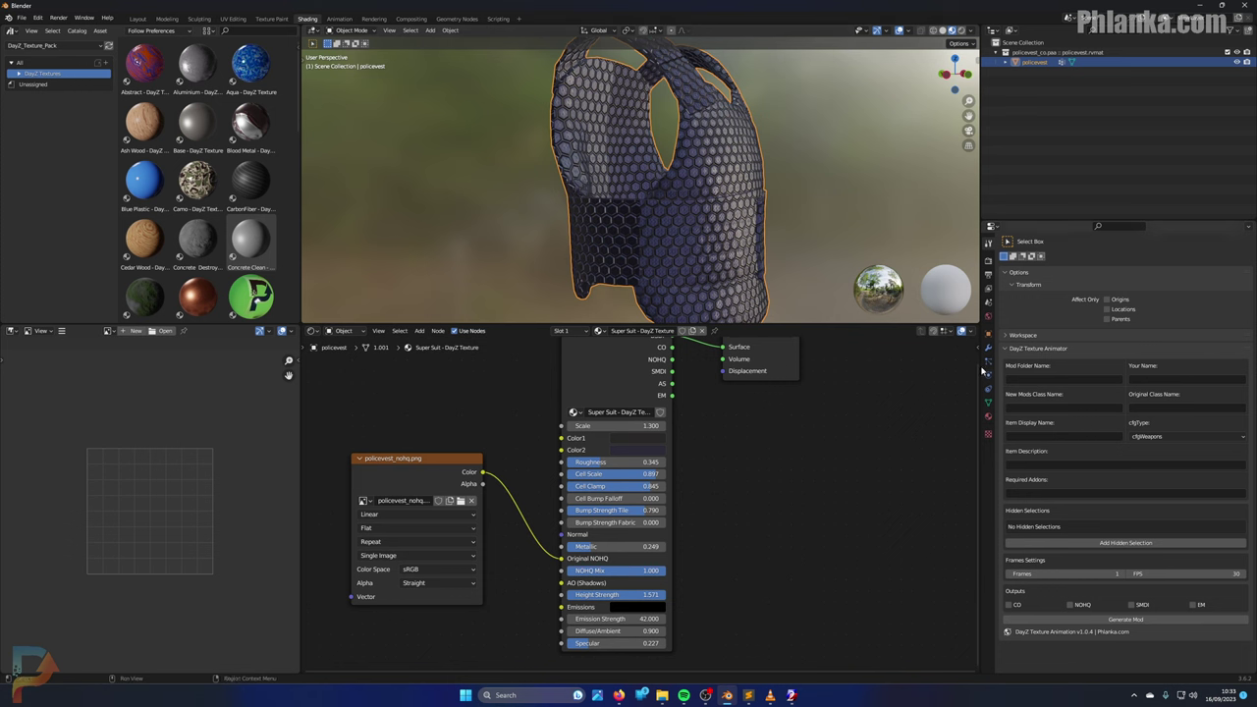
pyautogui.click(1044, 381)
pyautogui.write('Phan')
pyautogui.press('BackSpace')
pyautogui.press('BackSpace')
pyautogui.write('lanka_ClothiPhlanka')
pyautogui.click(1051, 406)
pyautogui.write('Super_Vest')
# Step: Open config.cpp from the vests folder in Sublime Text and copy the class name PoliceVest
pyautogui.click(1146, 407)
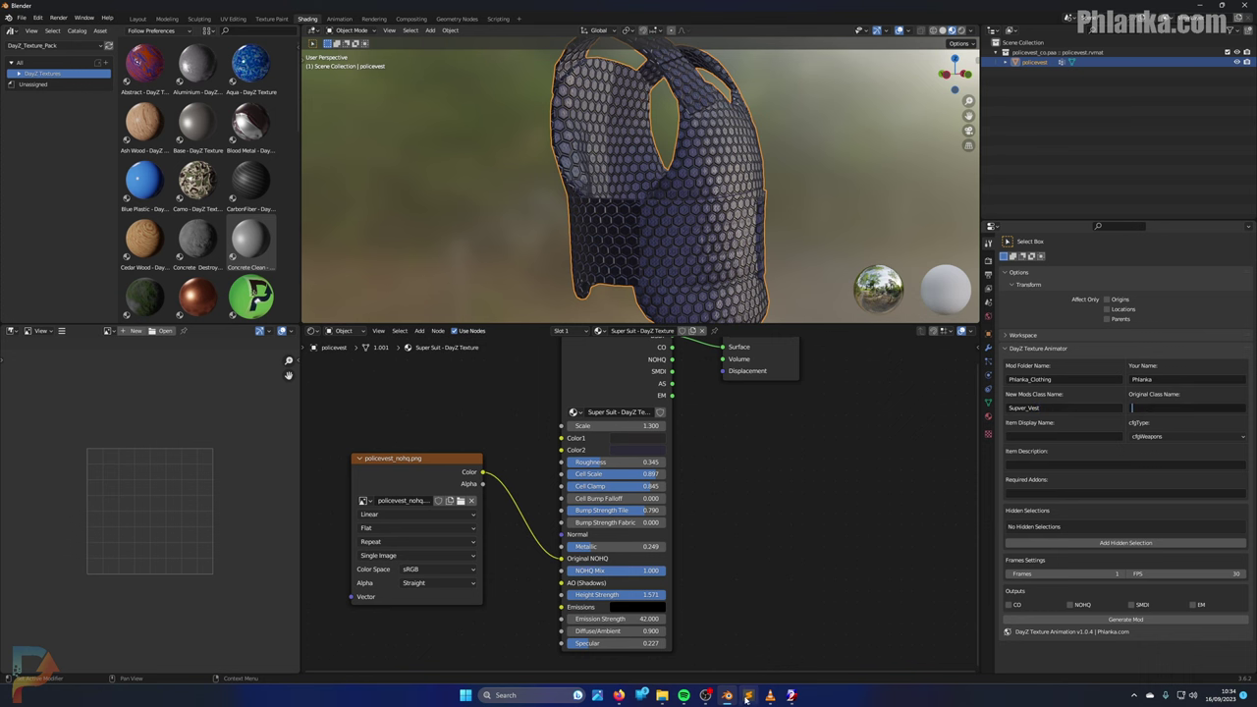
pyautogui.click(662, 696)
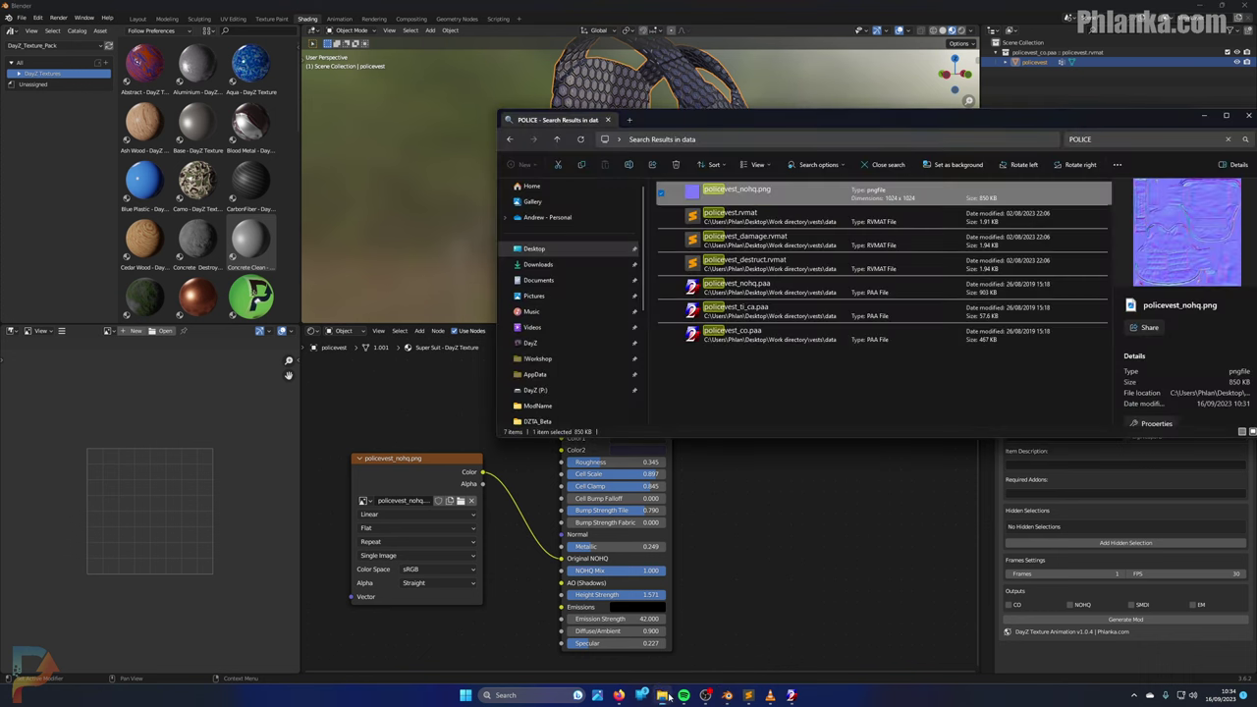
pyautogui.click(510, 138)
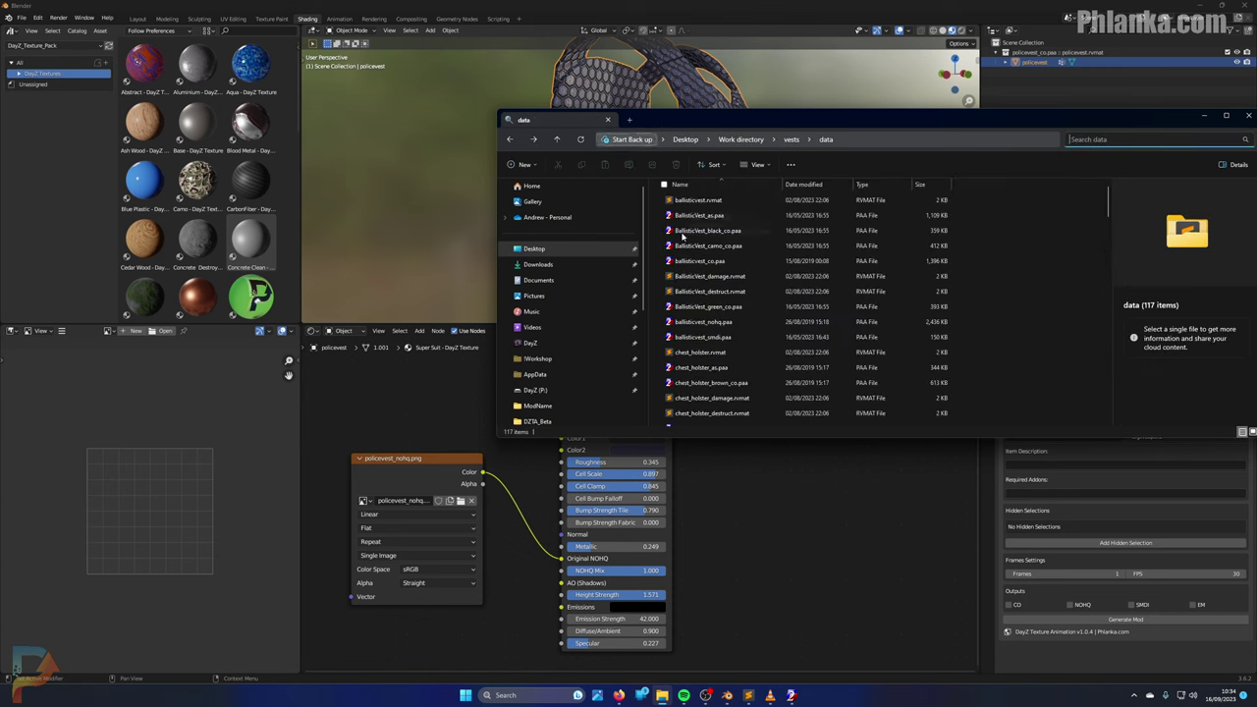
pyautogui.scroll(-6, 687, 250)
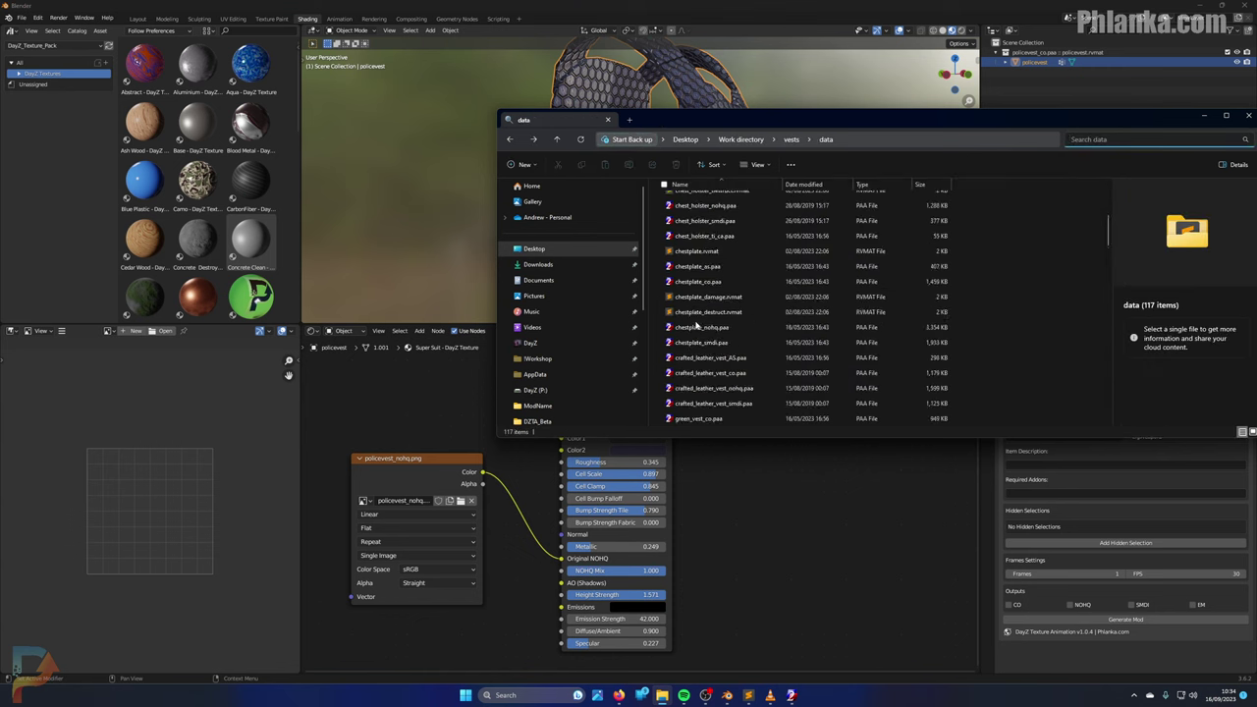
pyautogui.click(791, 138)
pyautogui.doubleClick(847, 255)
pyautogui.doubleClick(402, 242)
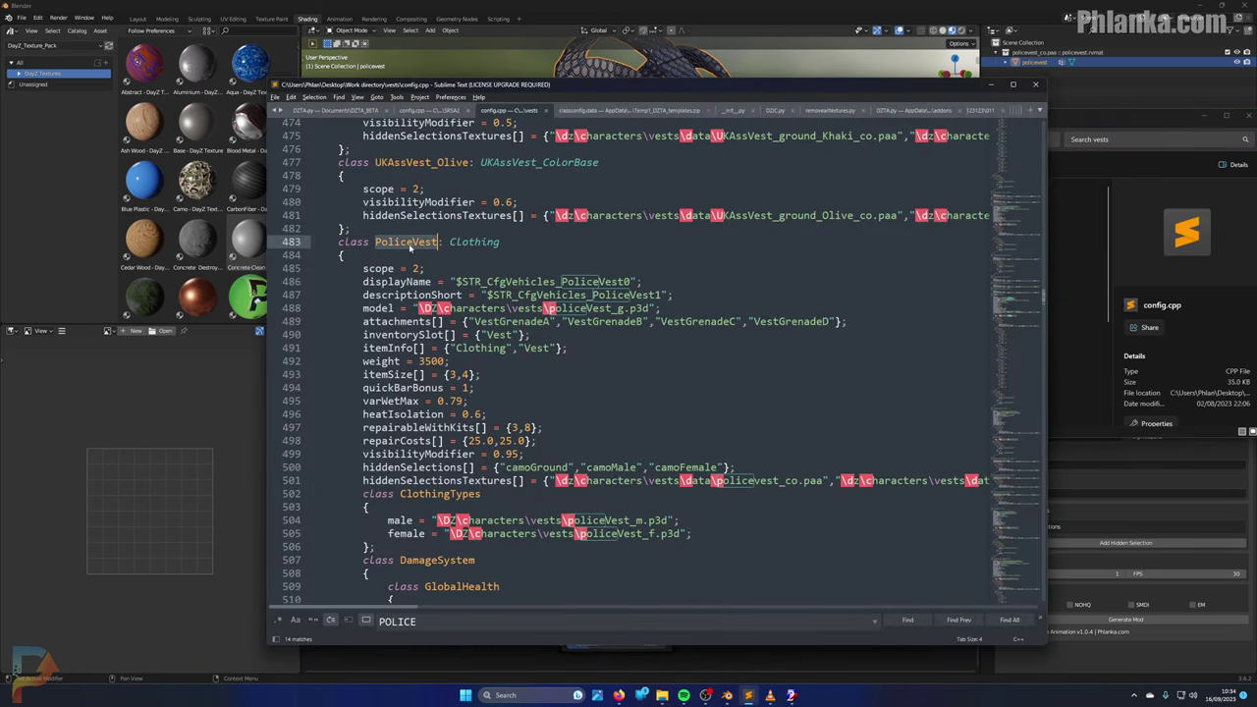
pyautogui.hotkey('ctrl', 'c')
# Step: Return to Blender and paste PoliceVest as the original class name
pyautogui.click(1128, 479)
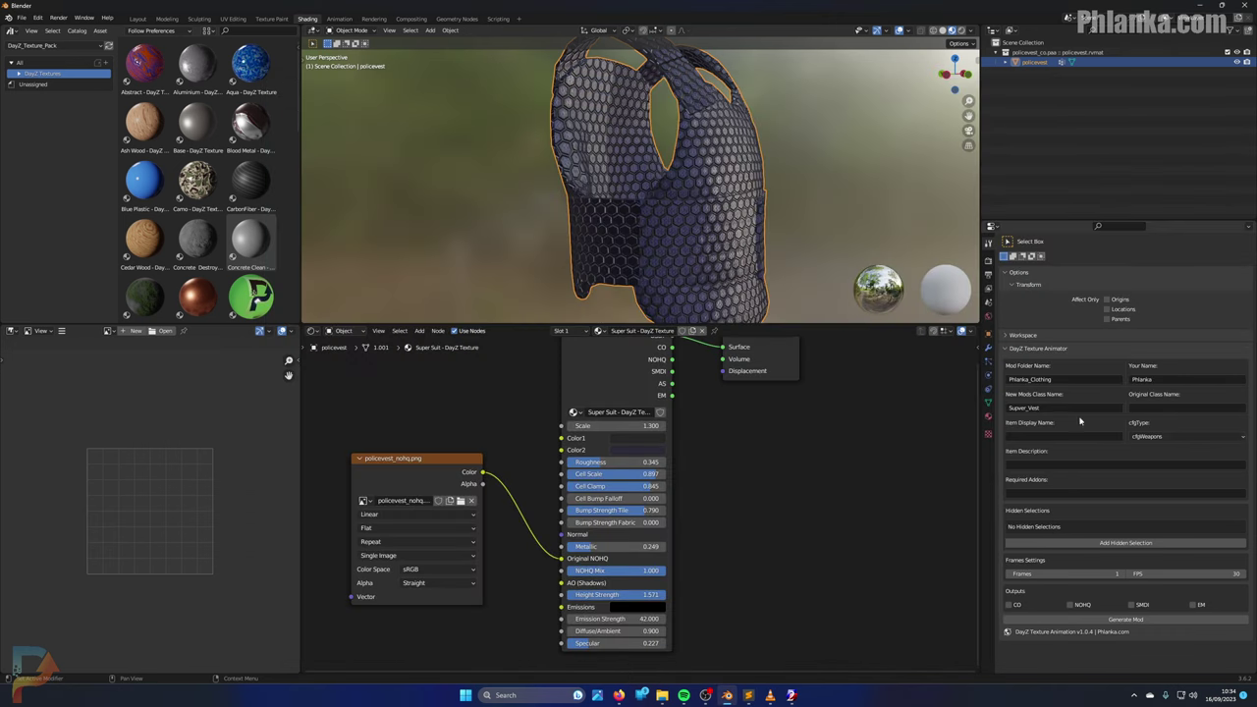
pyautogui.click(1188, 409)
pyautogui.hotkey('ctrl', 'v')
pyautogui.press('Return')
# Step: Set the item display name to Super Vest and correct the new class name to Super_vest
pyautogui.write('Super Vestt')
pyautogui.click(1022, 407)
pyautogui.write('Super_Vest')
pyautogui.press('Return')
# Step: Set the item description to "Super Vest by Phlanka" and the cfgType to cfgVehicles
pyautogui.click(1048, 465)
pyautogui.write('Super Vest')
pyautogui.write(' for')
pyautogui.write(' by Phlanka')
pyautogui.click(1153, 437)
pyautogui.click(1153, 437)
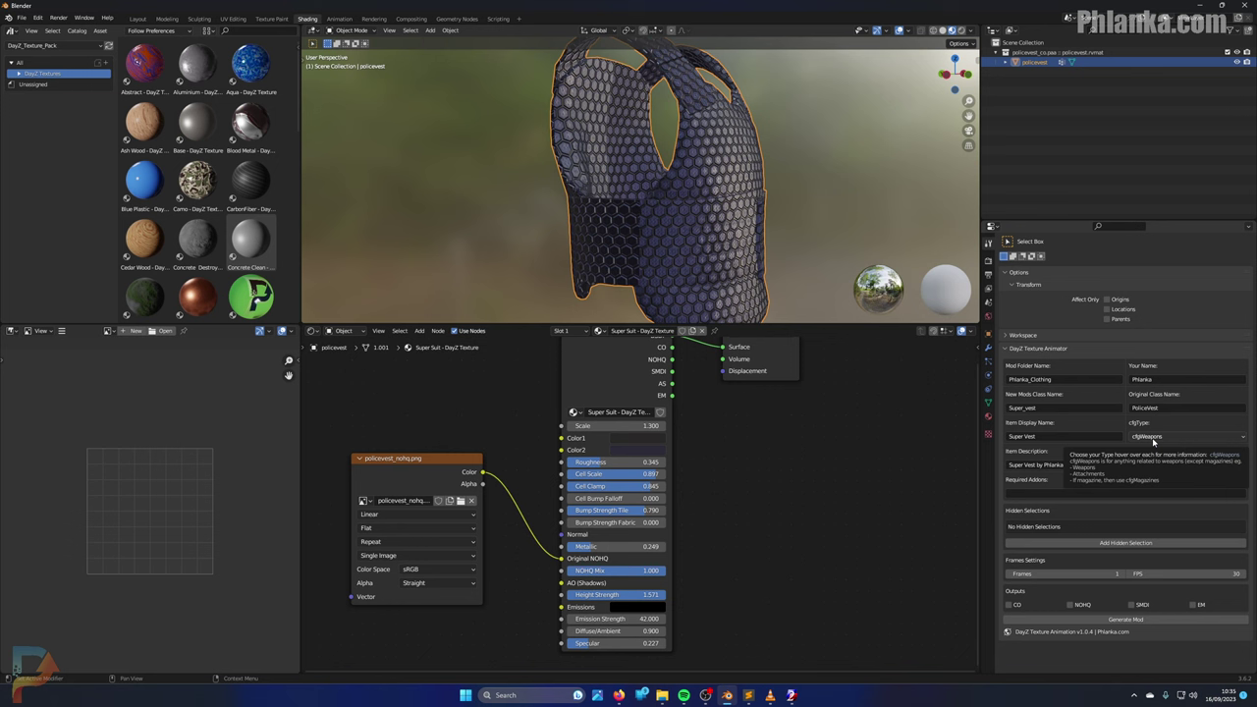
pyautogui.click(1154, 439)
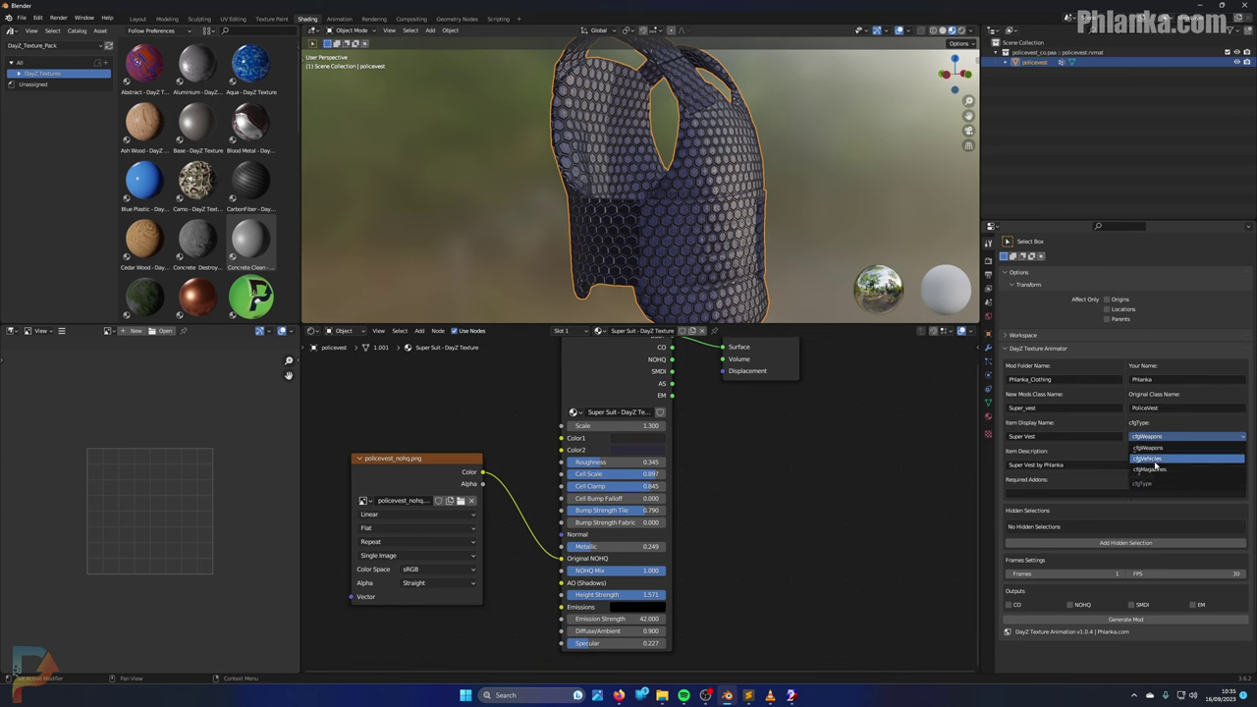
pyautogui.click(1142, 459)
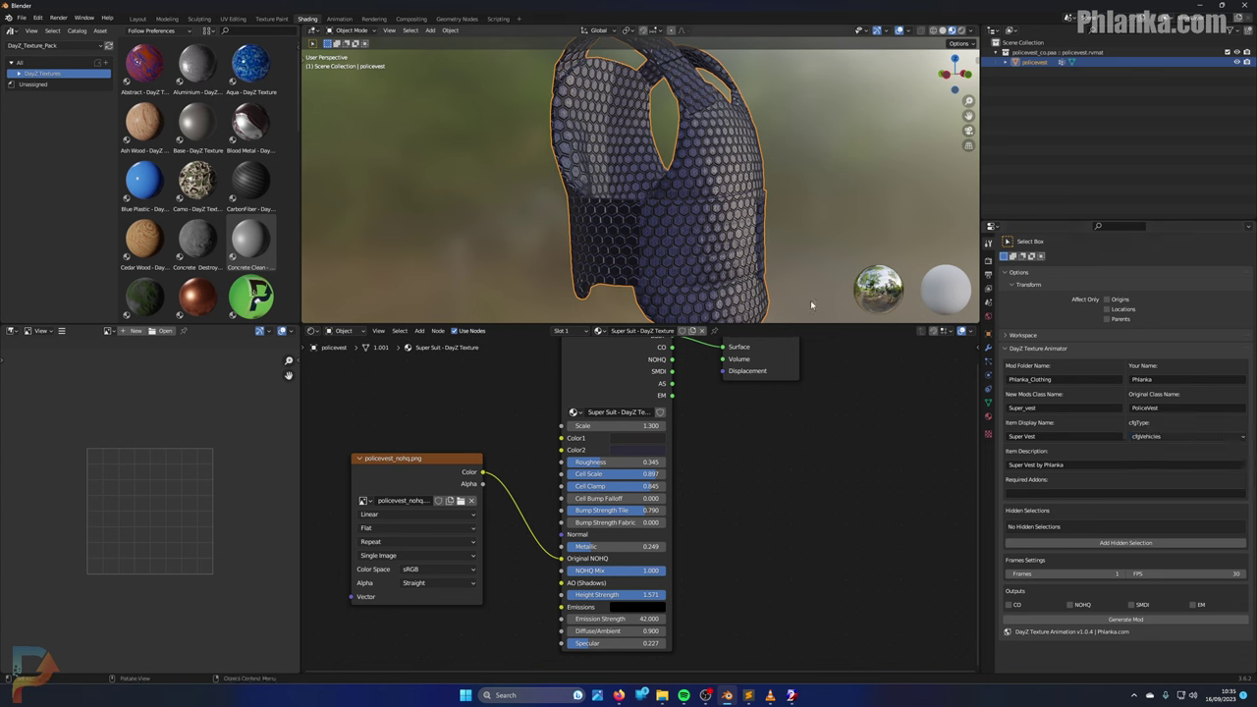
# Step: Switch to config.cpp in Sublime Text and copy "DZ_Characters", including its quotes, from the requiredAddons line of CfgPatches
pyautogui.click(1068, 496)
pyautogui.moveTo(718, 695)
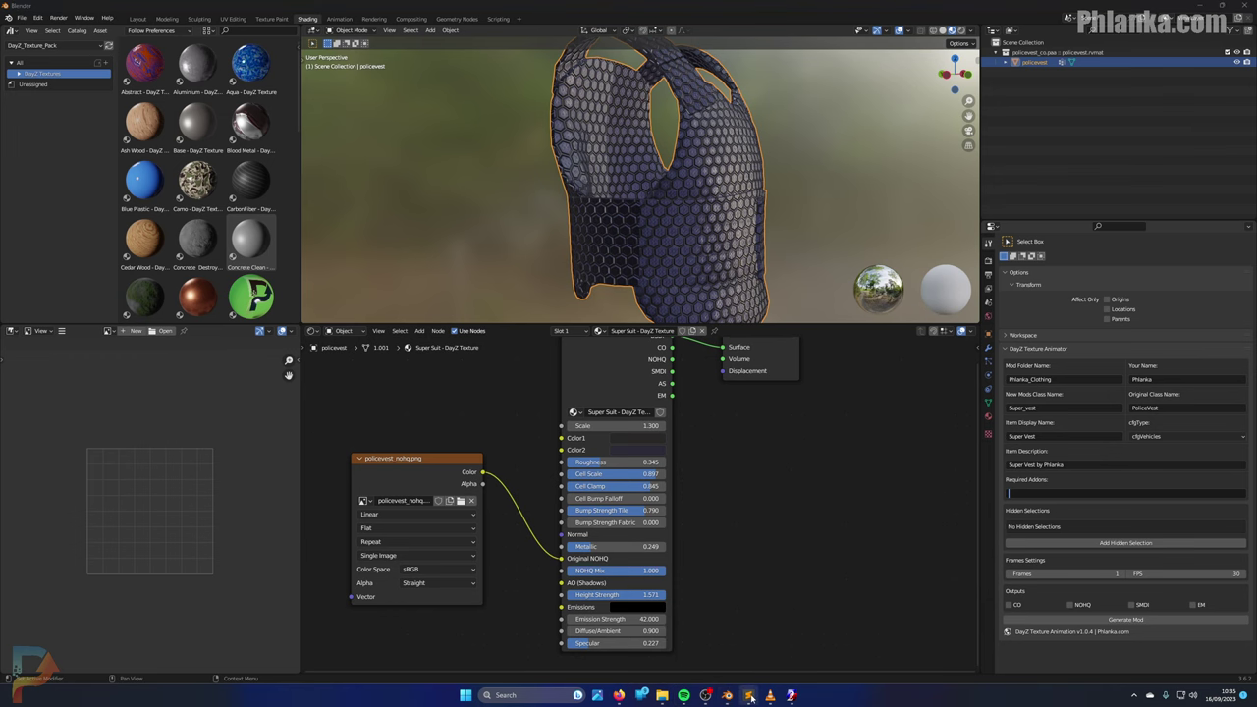
pyautogui.click(750, 697)
pyautogui.scroll(12, 657, 435)
pyautogui.click(1017, 338)
pyautogui.scroll(20, 1027, 129)
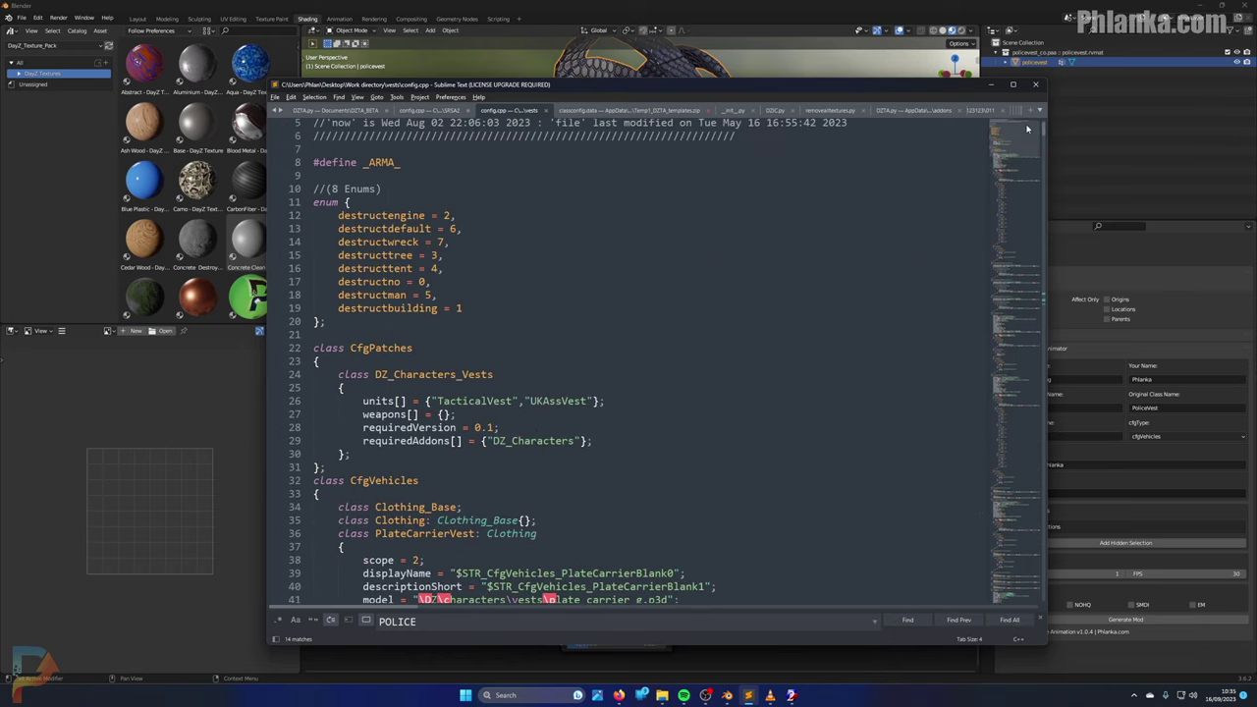
pyautogui.scroll(-1, 448, 400)
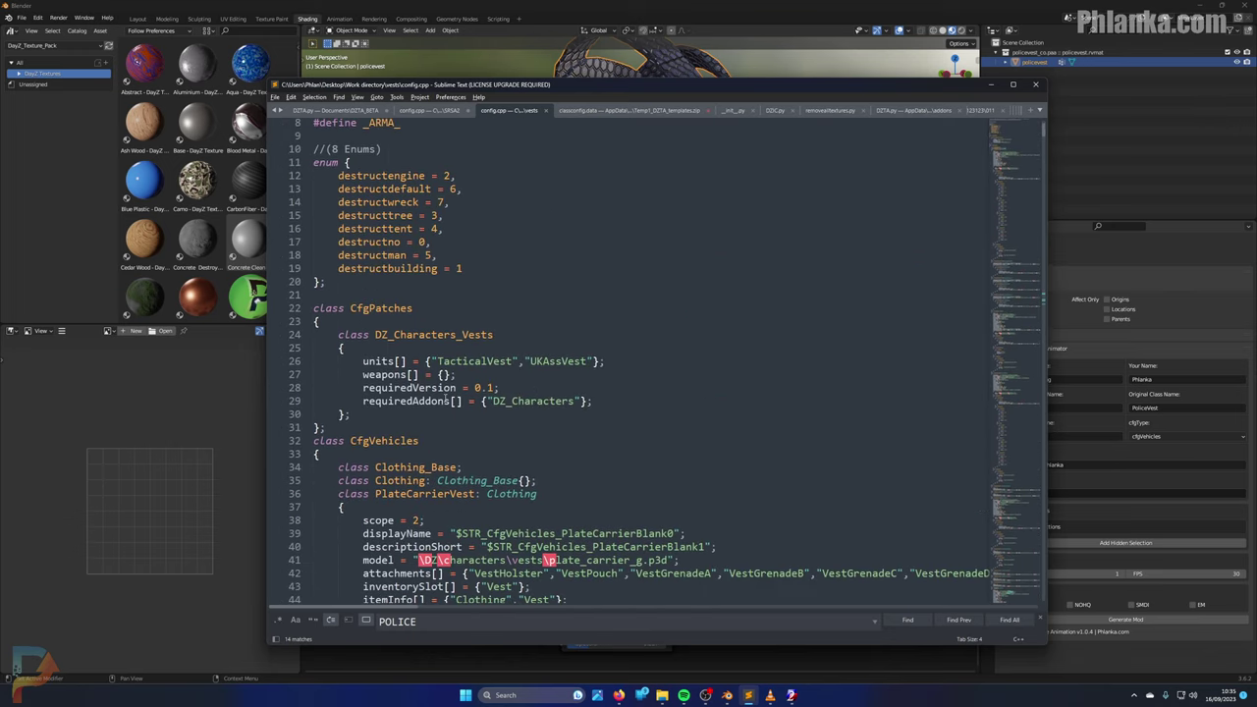
pyautogui.moveTo(363, 401); pyautogui.dragTo(581, 401)
pyautogui.click(425, 400)
pyautogui.hotkey('ctrl', 'c')
# Step: Paste "DZ_Characters" as the required addon in Blender's DayZ Texture Animator settings
pyautogui.click(1094, 499)
pyautogui.hotkey('ctrl', 'v')
pyautogui.press('Return')
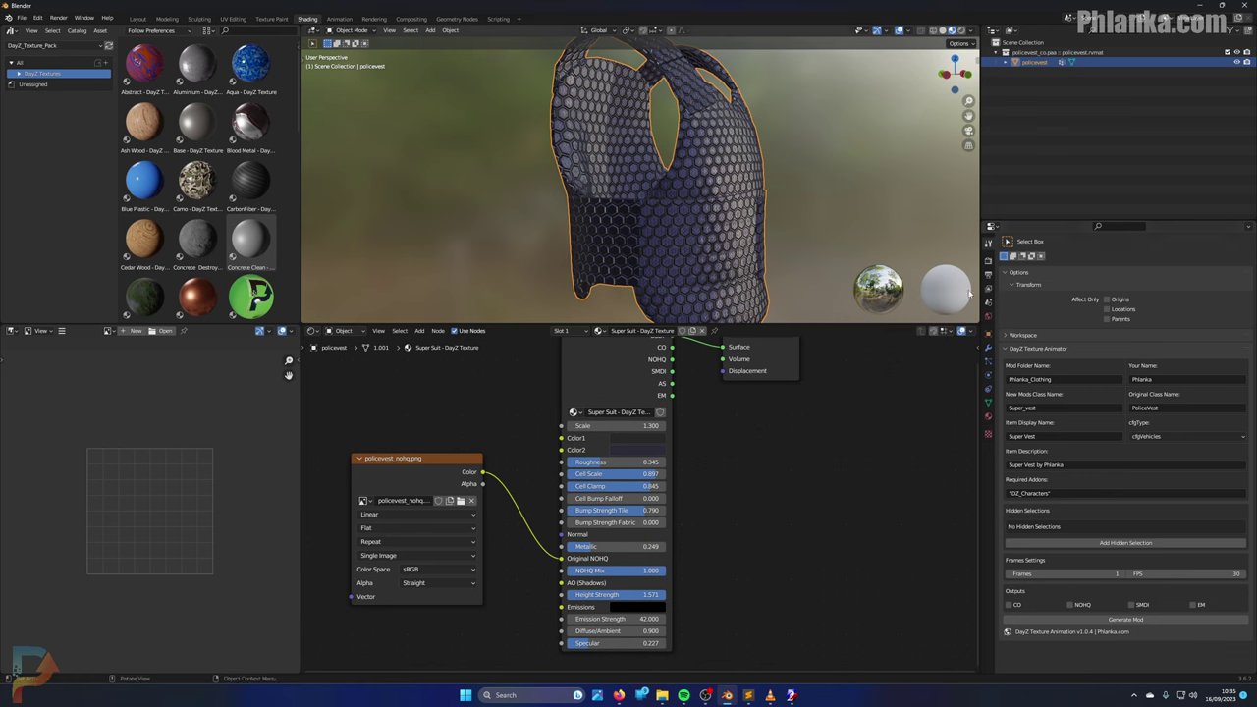
# Step: Add a hidden selection and assign the policevest object to it
pyautogui.click(1087, 544)
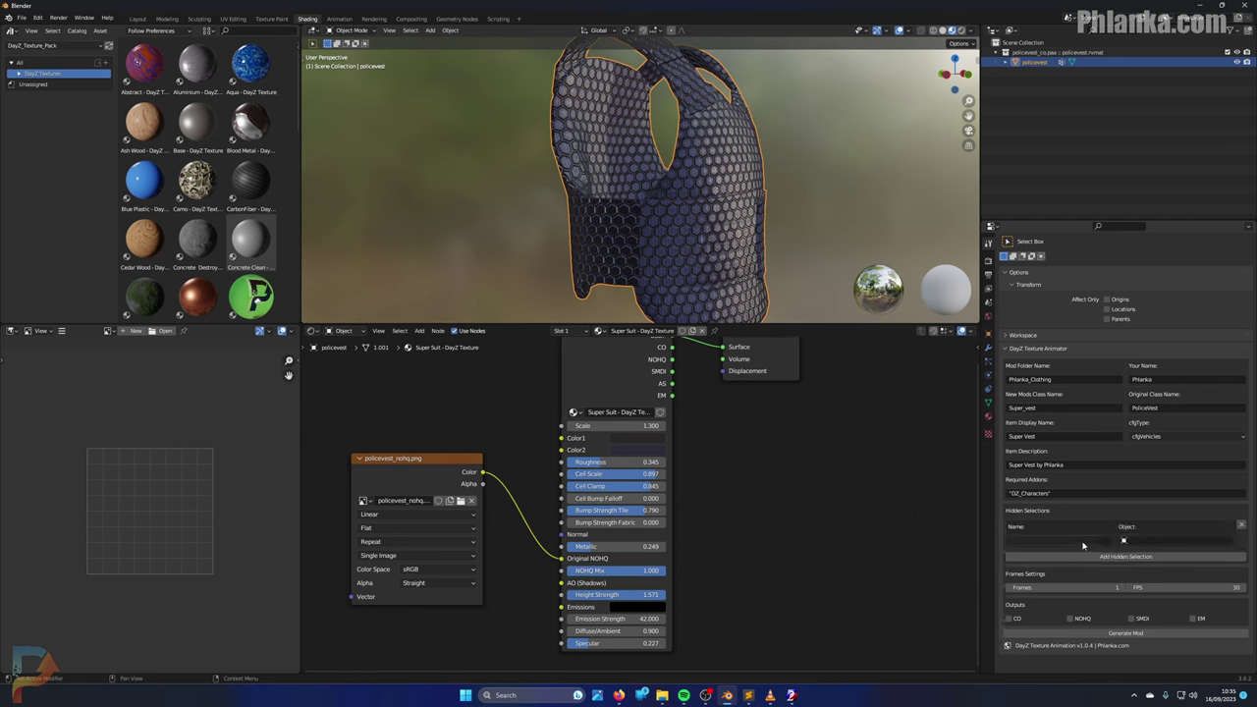
pyautogui.moveTo(1045, 61); pyautogui.dragTo(1187, 545)
# Step: Search config.cpp in Sublime Text for police and copy camoMale from the PoliceVest class's hiddenSelections line
pyautogui.hotkey('alt', 'Tab')
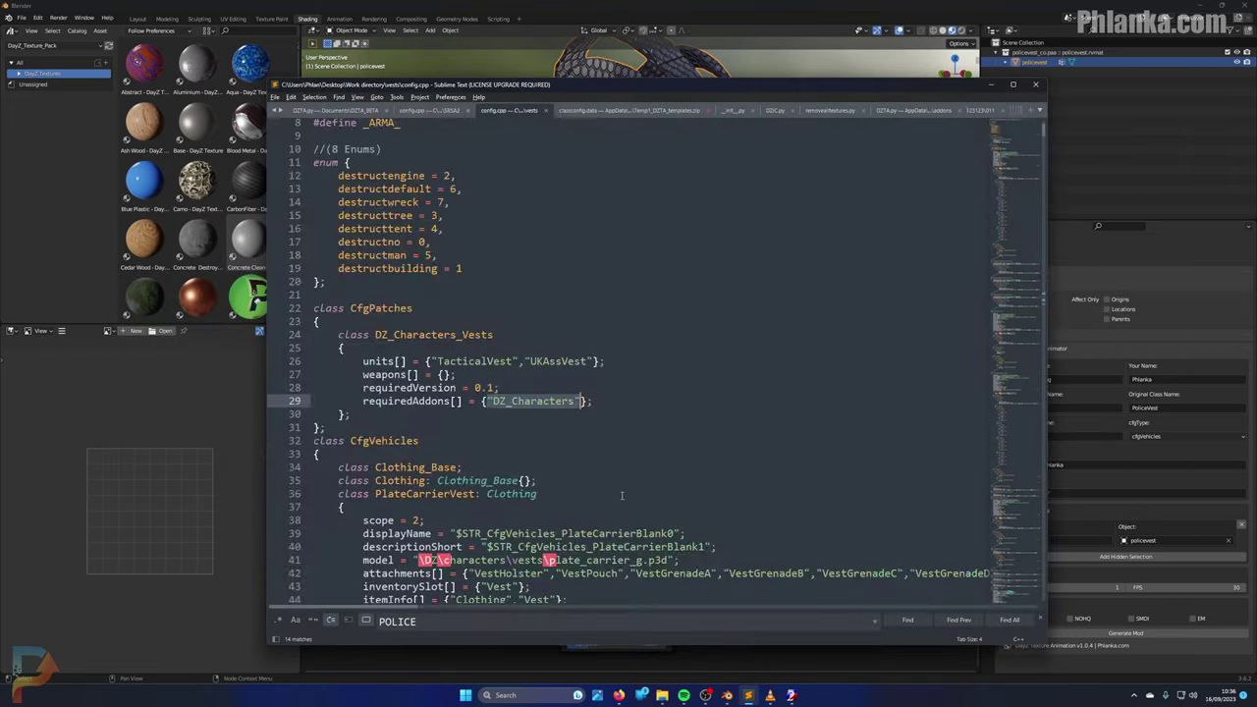
pyautogui.scroll(-15, 611, 501)
pyautogui.scroll(-20, 535, 484)
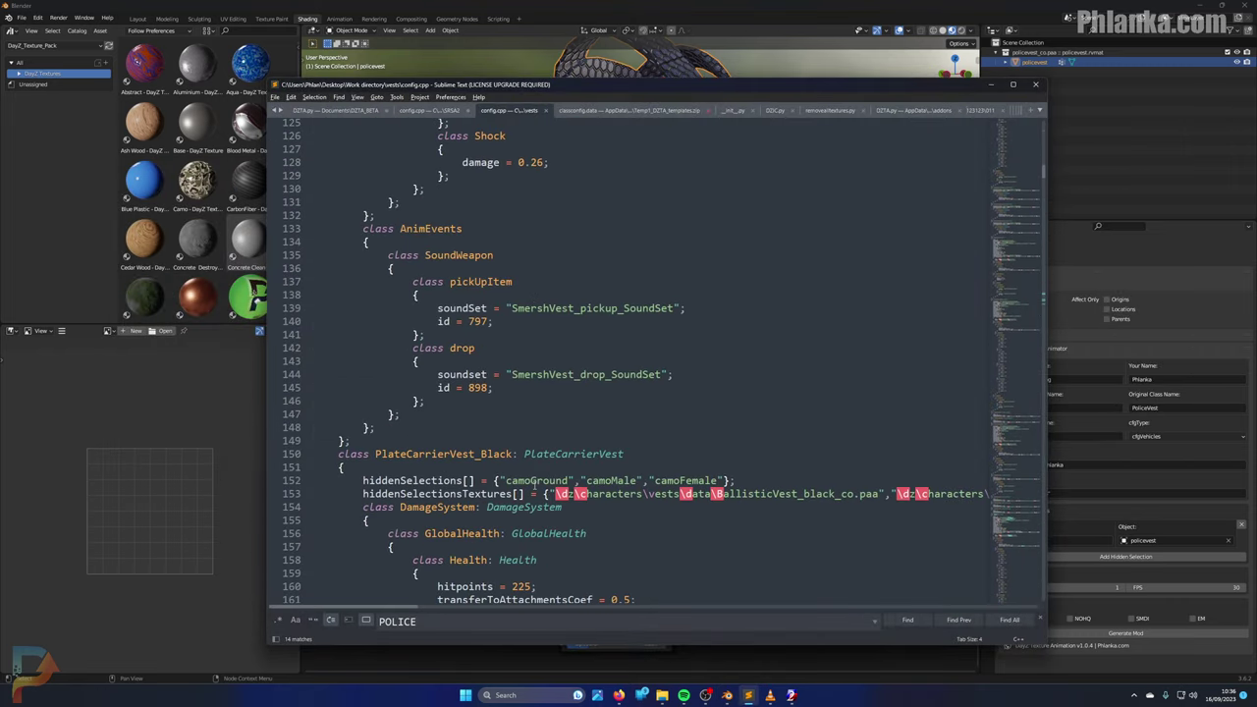
pyautogui.hotkey('ctrl', 'v')
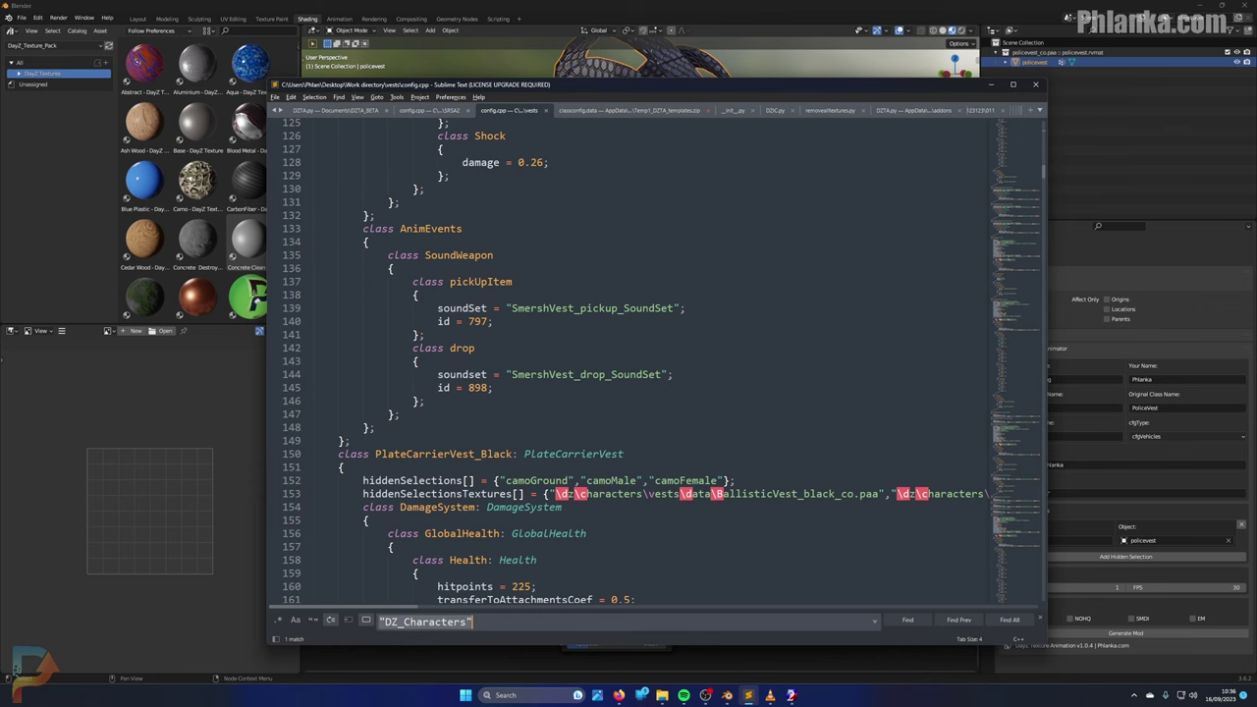
pyautogui.press('BackSpace')
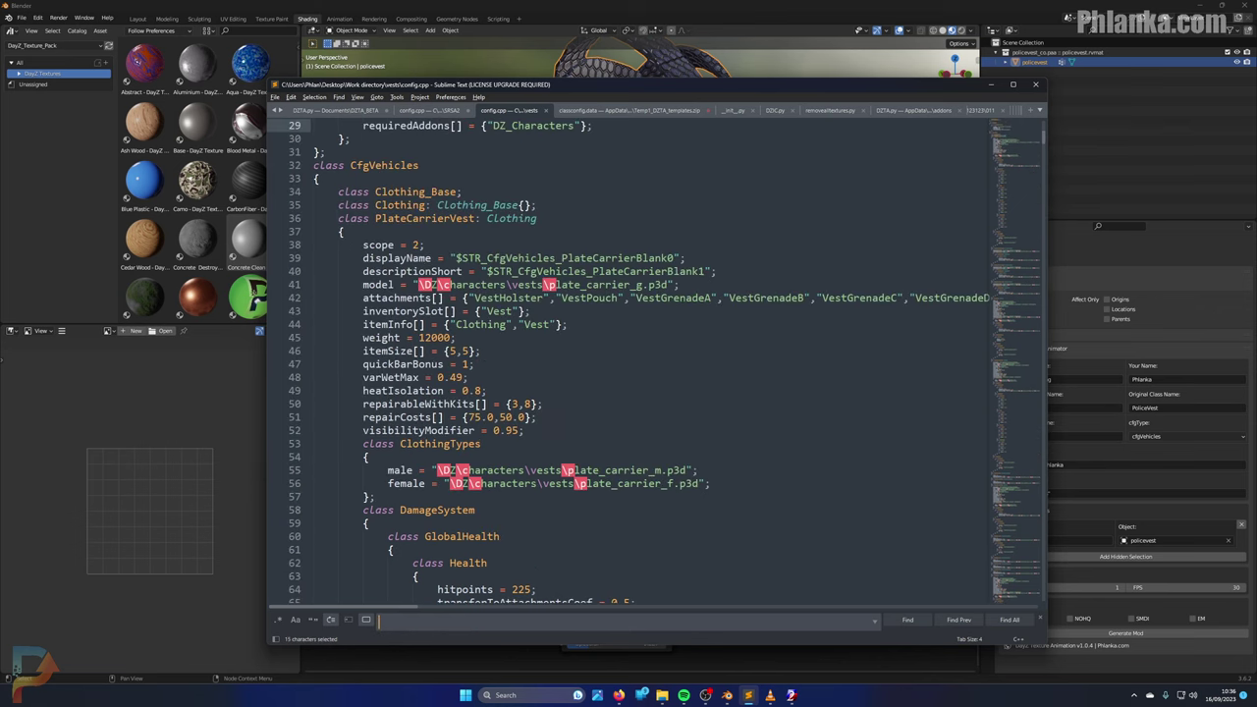
pyautogui.write('police')
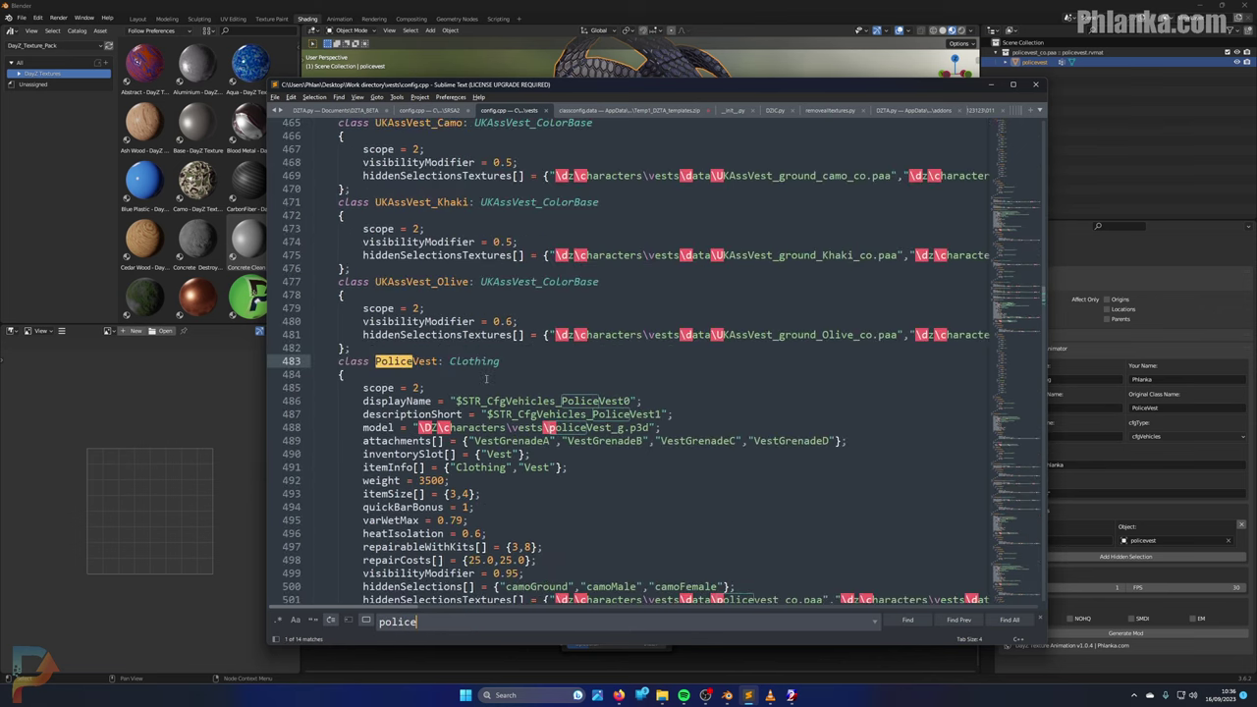
pyautogui.click(477, 376)
pyautogui.scroll(-4, 477, 376)
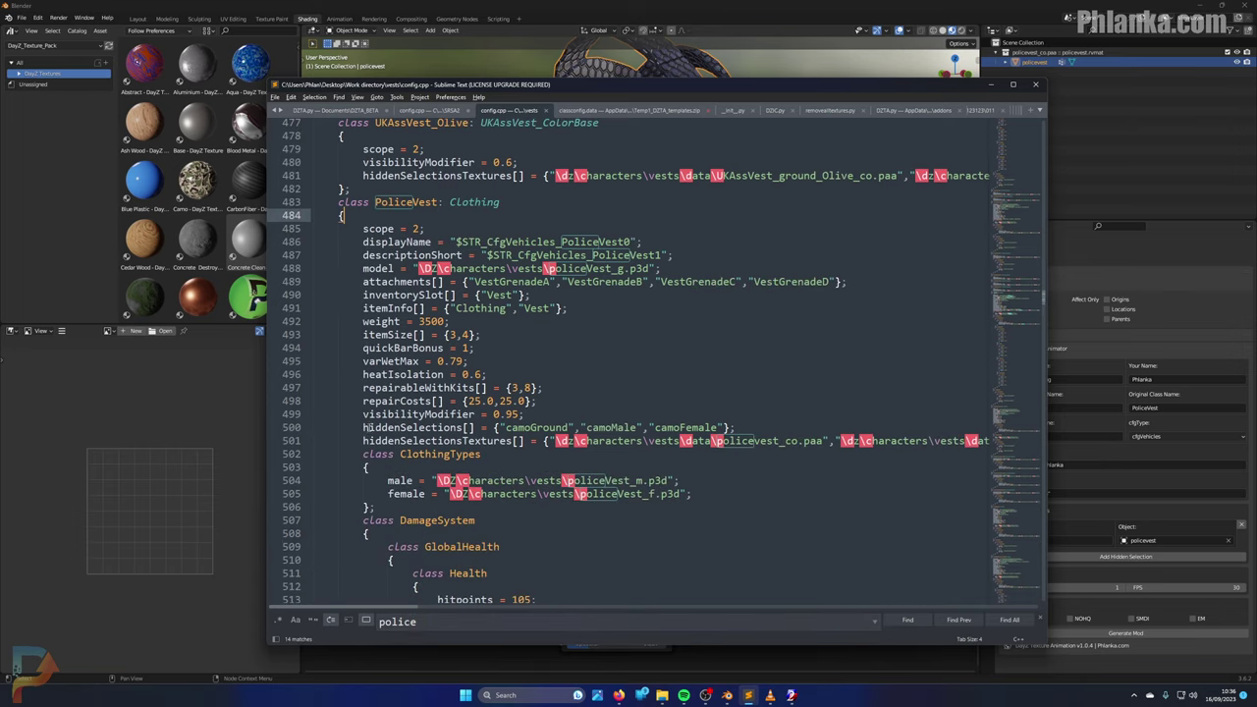
pyautogui.doubleClick(609, 427)
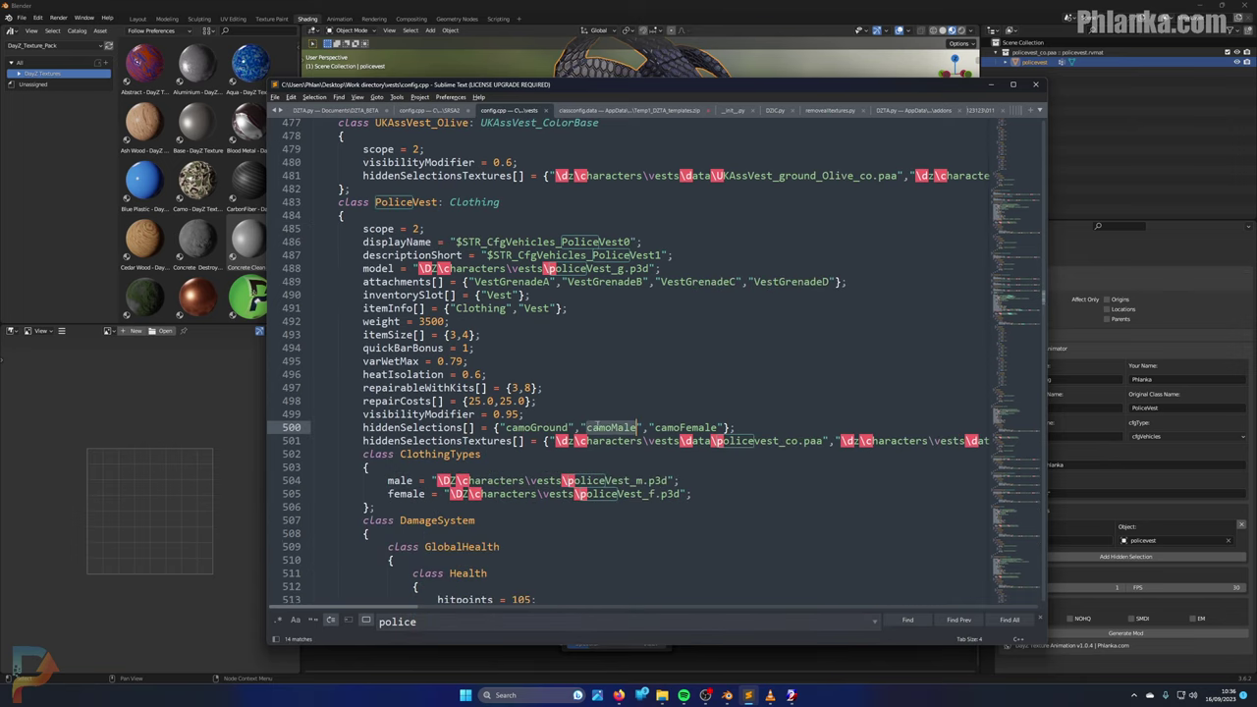
pyautogui.hotkey('ctrl', 'c')
# Step: Return to Blender and name the policevest hidden selection camoMale
pyautogui.click(1128, 484)
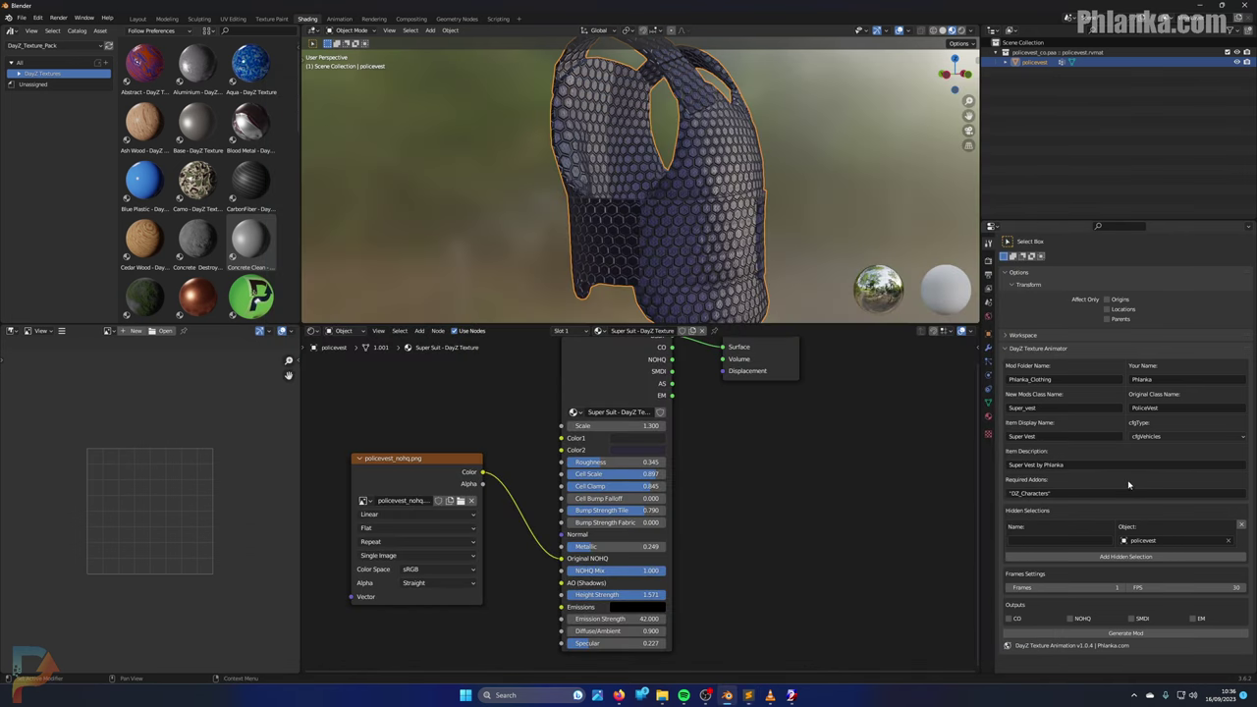
pyautogui.click(1060, 540)
pyautogui.hotkey('ctrl', 'v')
# Step: Change Color2 to dark red and set Emission Strength to 0.000, Diffuse/Ambient to 0.400 and Specular to 0.243
pyautogui.moveTo(751, 214); pyautogui.dragTo(694, 194, button='middle')
pyautogui.click(641, 449)
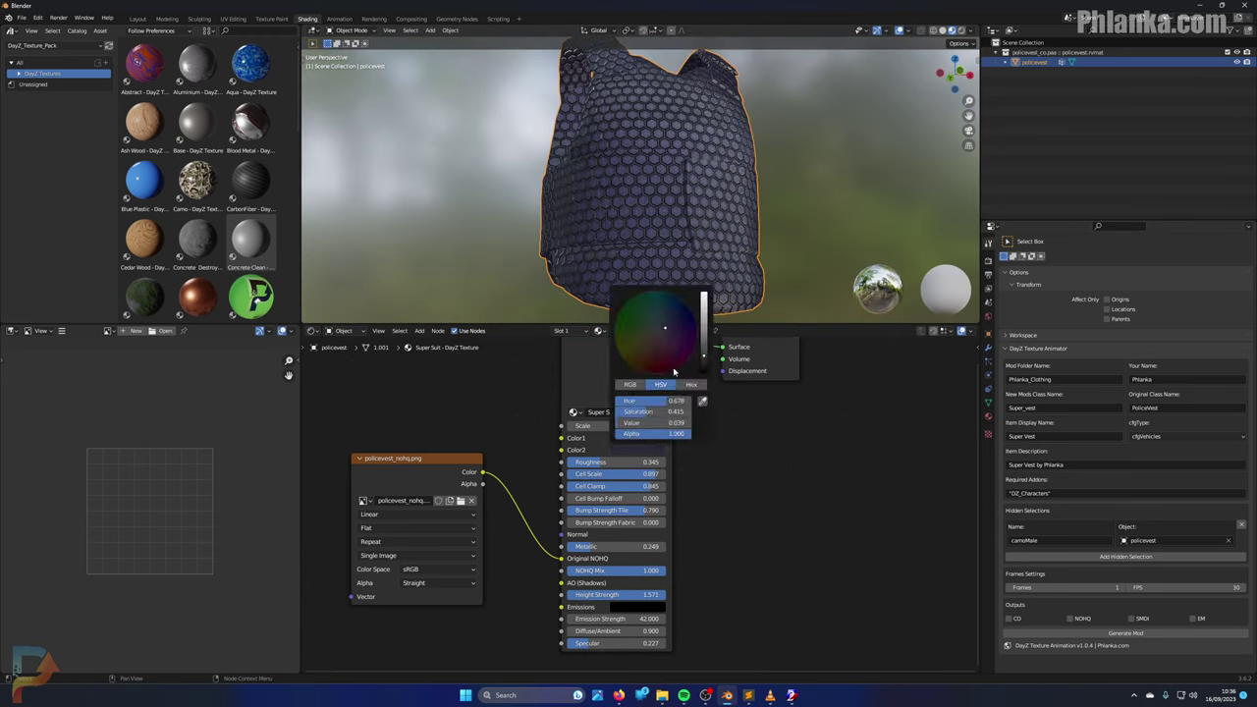
pyautogui.click(652, 373)
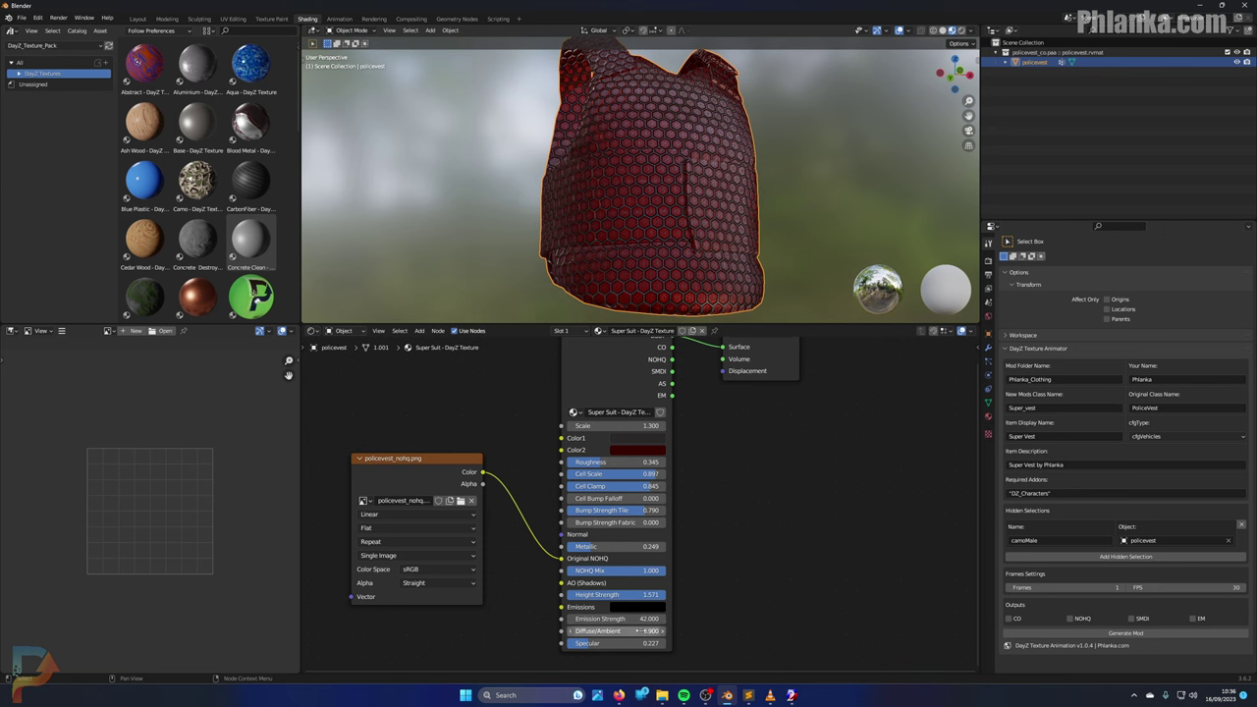
pyautogui.moveTo(619, 631); pyautogui.dragTo(589, 618)
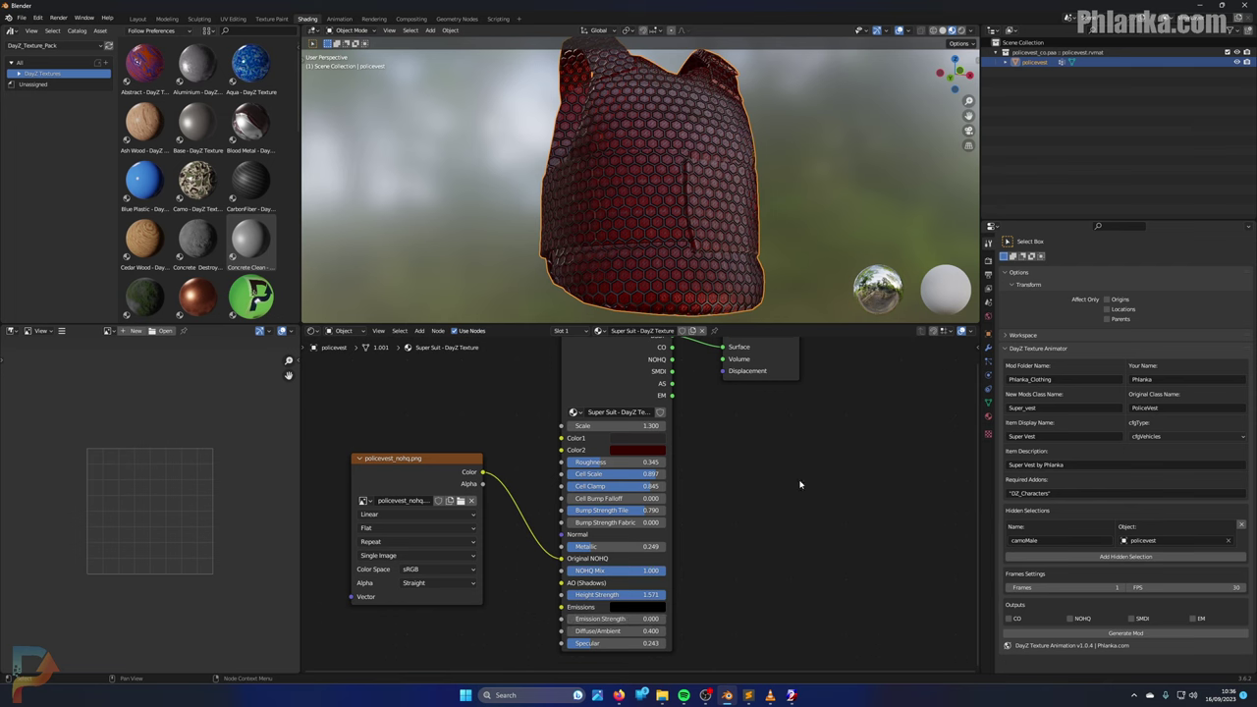
# Step: Raise the Super Suit material's Cell Scale to about 0.936 while viewing the hexagon cells up close
pyautogui.moveTo(549, 245); pyautogui.dragTo(645, 312, button='middle')
pyautogui.scroll(5, 645, 312)
pyautogui.moveTo(637, 478); pyautogui.dragTo(662, 477)
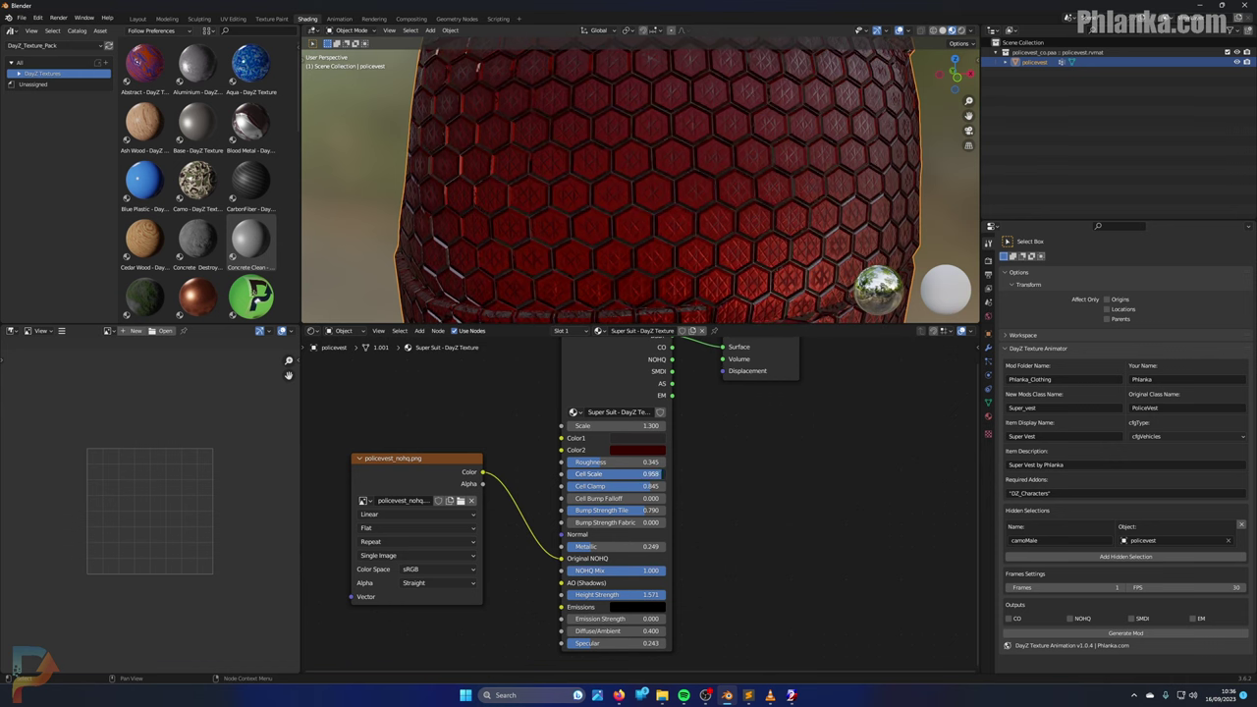
pyautogui.moveTo(661, 473); pyautogui.dragTo(659, 473)
# Step: Change Color1 to a very dark blue with hue 0.725, saturation 1.000 and value 0.005
pyautogui.click(653, 440)
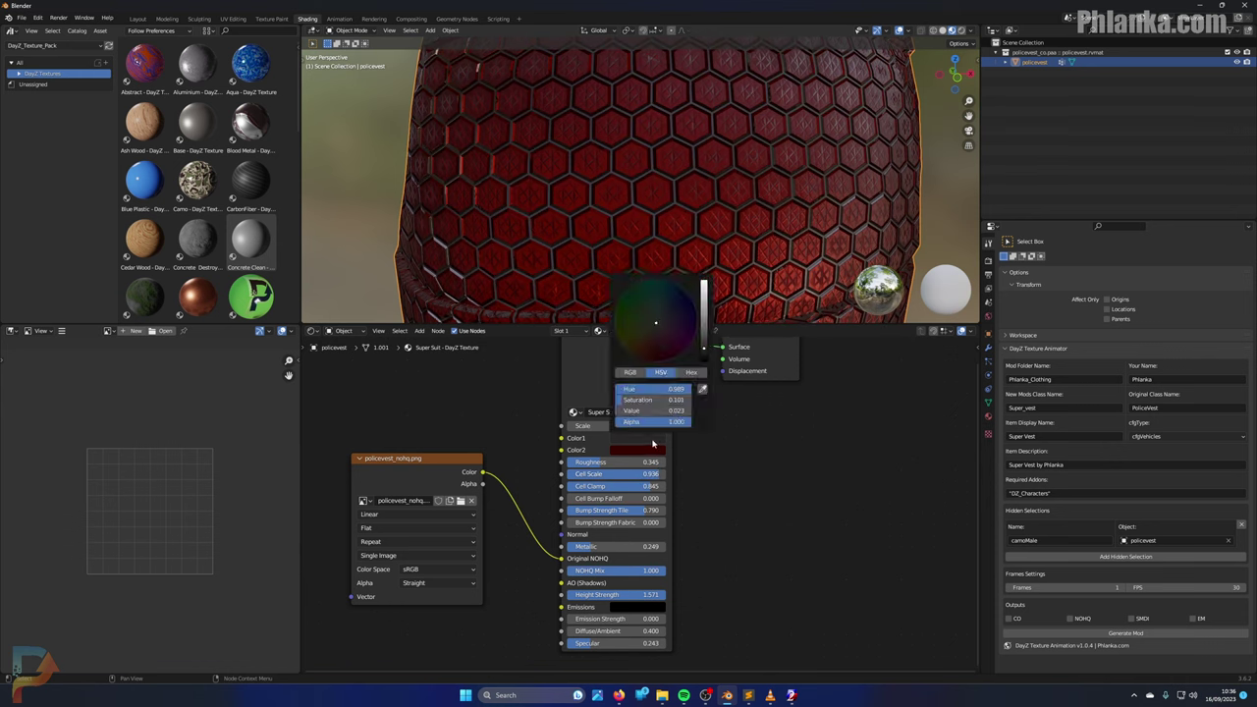
pyautogui.moveTo(683, 311); pyautogui.dragTo(704, 357)
pyautogui.moveTo(678, 306)
pyautogui.mouseDown()
pyautogui.moveTo(669, 319)
pyautogui.moveTo(692, 332)
pyautogui.moveTo(681, 350)
pyautogui.moveTo(639, 358)
pyautogui.moveTo(667, 358)
pyautogui.moveTo(693, 303)
pyautogui.mouseUp()
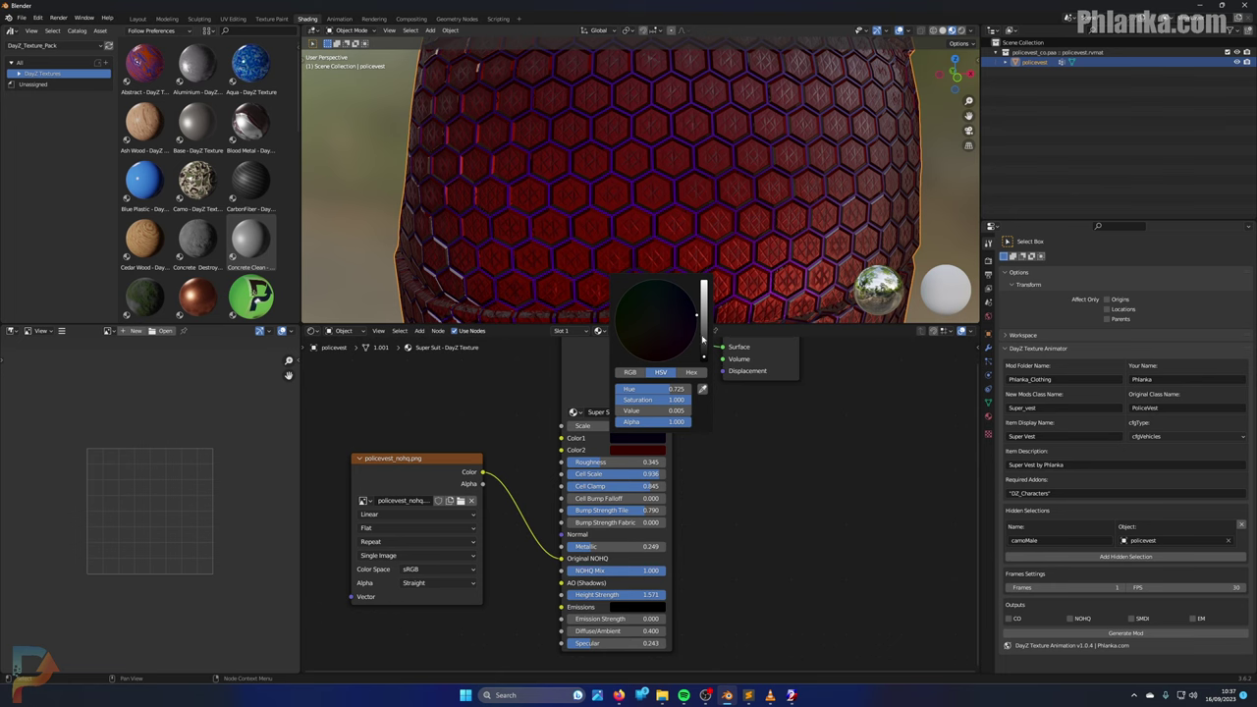
# Step: Inspect the recoloured vest and enable the CO, NOHQ and SMDI outputs for the mod
pyautogui.scroll(-5, 757, 242)
pyautogui.moveTo(750, 227); pyautogui.dragTo(810, 360, button='middle')
pyautogui.scroll(2, 781, 202)
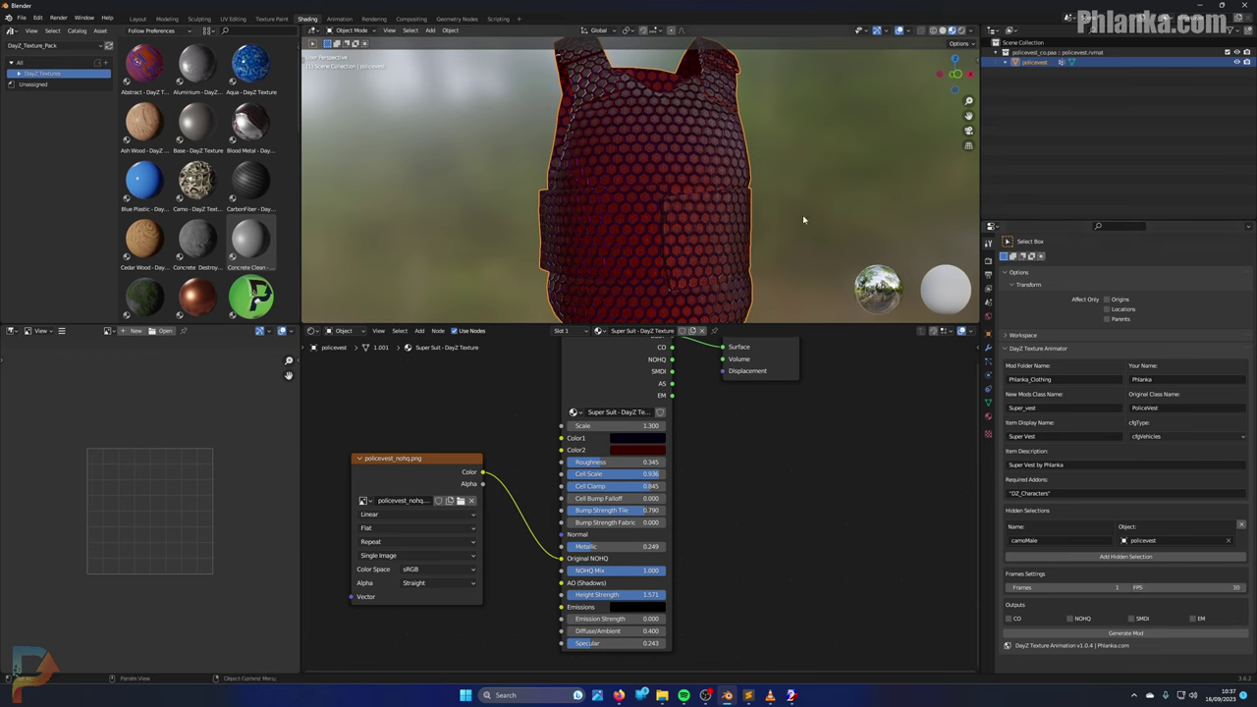
pyautogui.moveTo(798, 213); pyautogui.dragTo(710, 174, button='middle')
pyautogui.scroll(5, 710, 173)
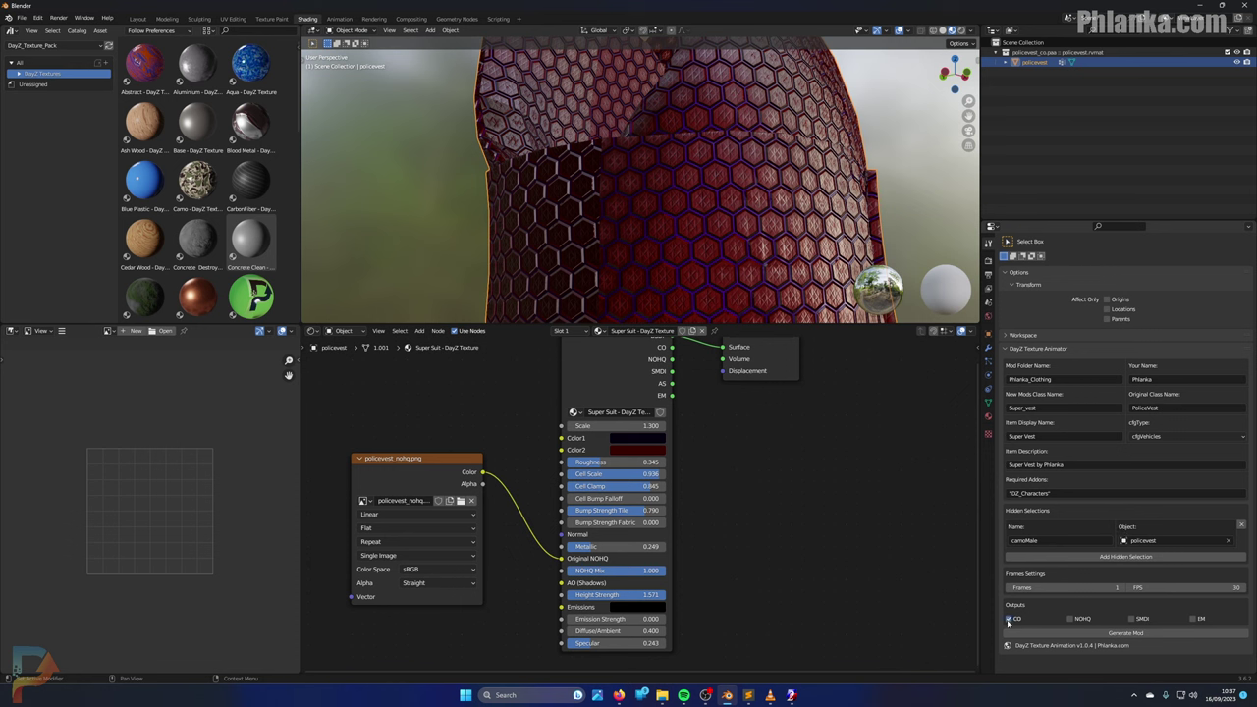
pyautogui.click(1073, 618)
pyautogui.click(1131, 619)
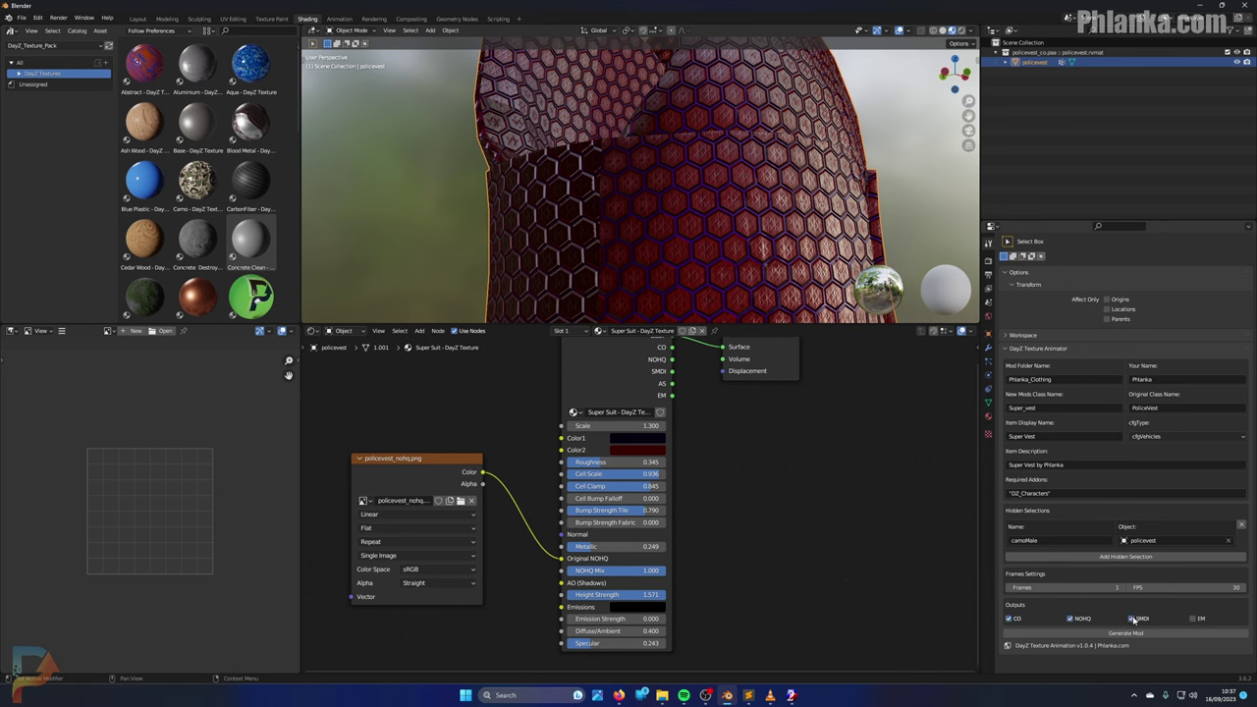
# Step: Check the existing mod folders on the DayZ (P:) drive in File Explorer, then return to the mod settings in Blender
pyautogui.click(1063, 379)
pyautogui.click(661, 696)
pyautogui.scroll(-1, 546, 388)
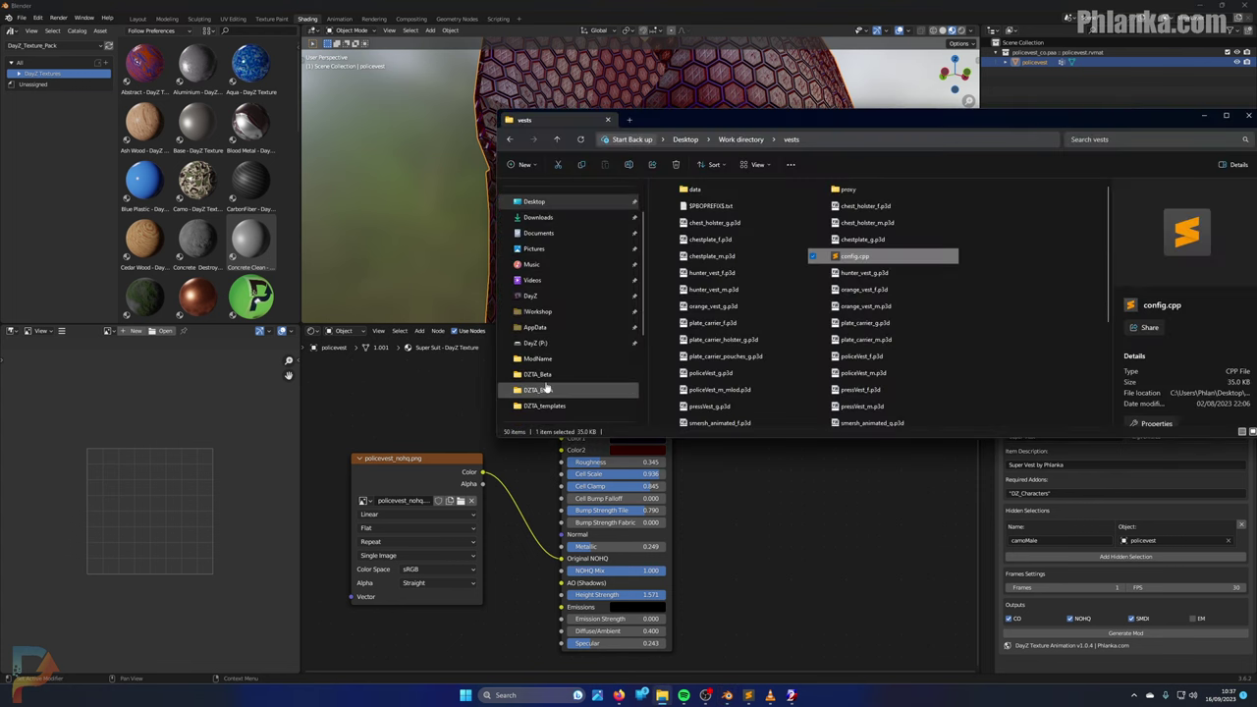
pyautogui.click(535, 343)
pyautogui.scroll(-1, 694, 324)
pyautogui.moveTo(920, 127); pyautogui.dragTo(563, 126)
pyautogui.moveTo(779, 121); pyautogui.dragTo(816, 174)
pyautogui.click(1060, 423)
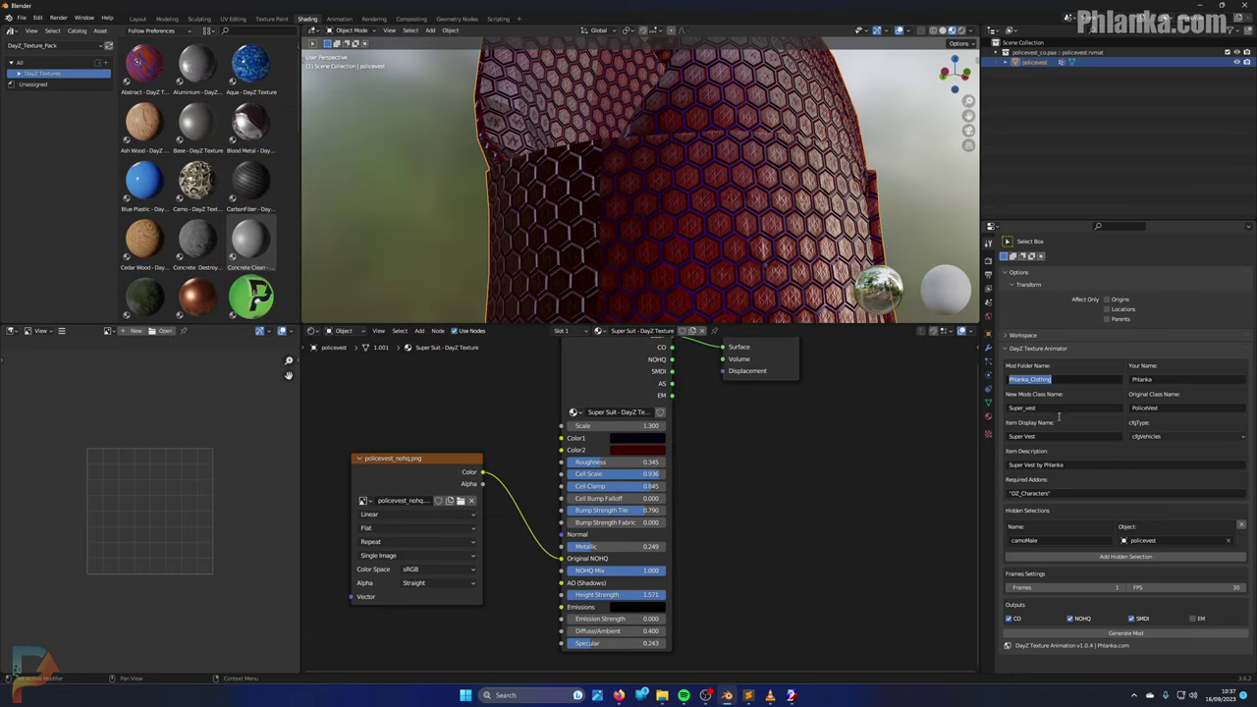
# Step: Confirm Phlanka_Clothing as the mod folder name and generate the mod
pyautogui.click(1061, 408)
pyautogui.click(1041, 380)
pyautogui.click(1047, 380)
pyautogui.click(1046, 380)
pyautogui.click(1046, 379)
pyautogui.press('Return')
pyautogui.click(1090, 635)
# Step: Open config.cpp from the Super_vest folder inside Phlanka_Clothing on the DayZ (P:) drive
pyautogui.click(663, 696)
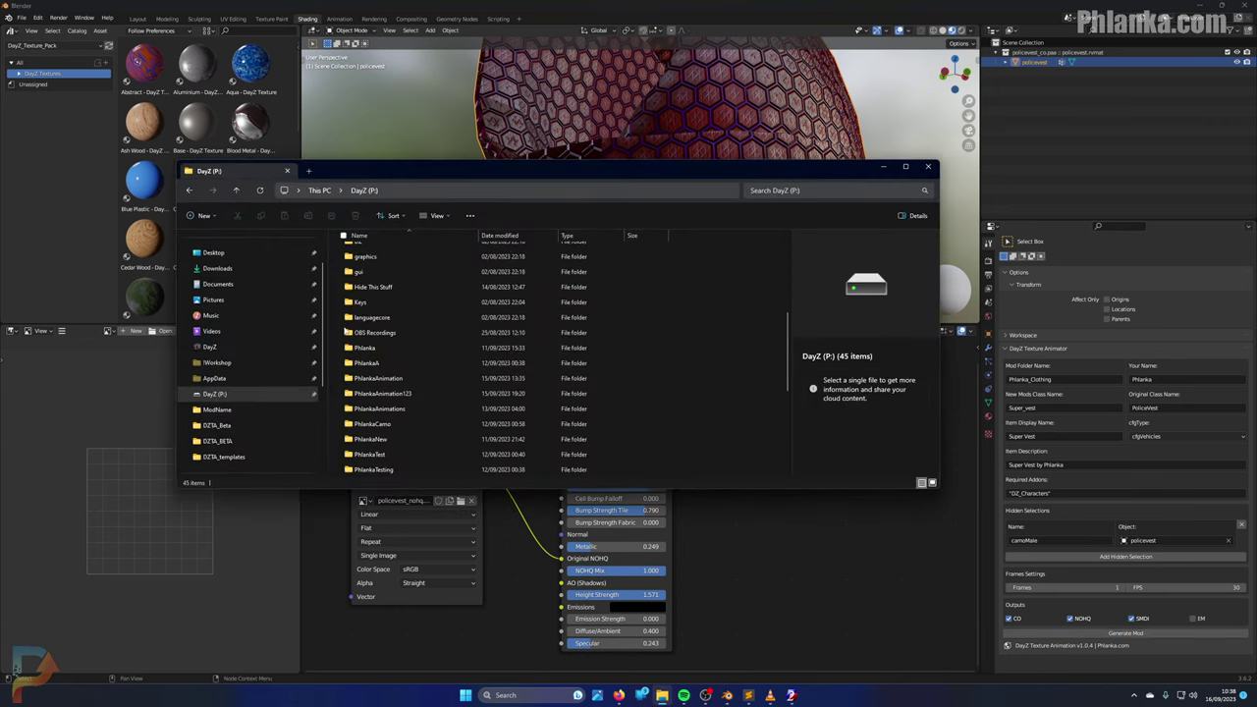
pyautogui.scroll(-5, 412, 373)
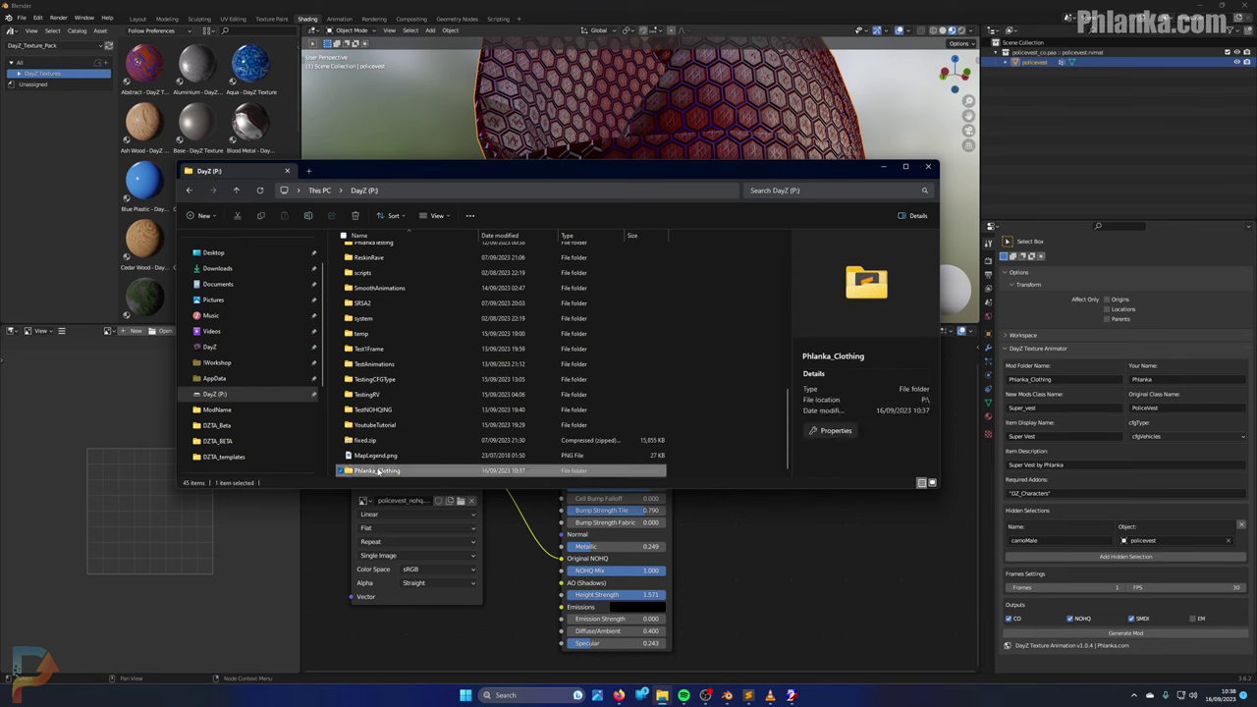
pyautogui.doubleClick(376, 471)
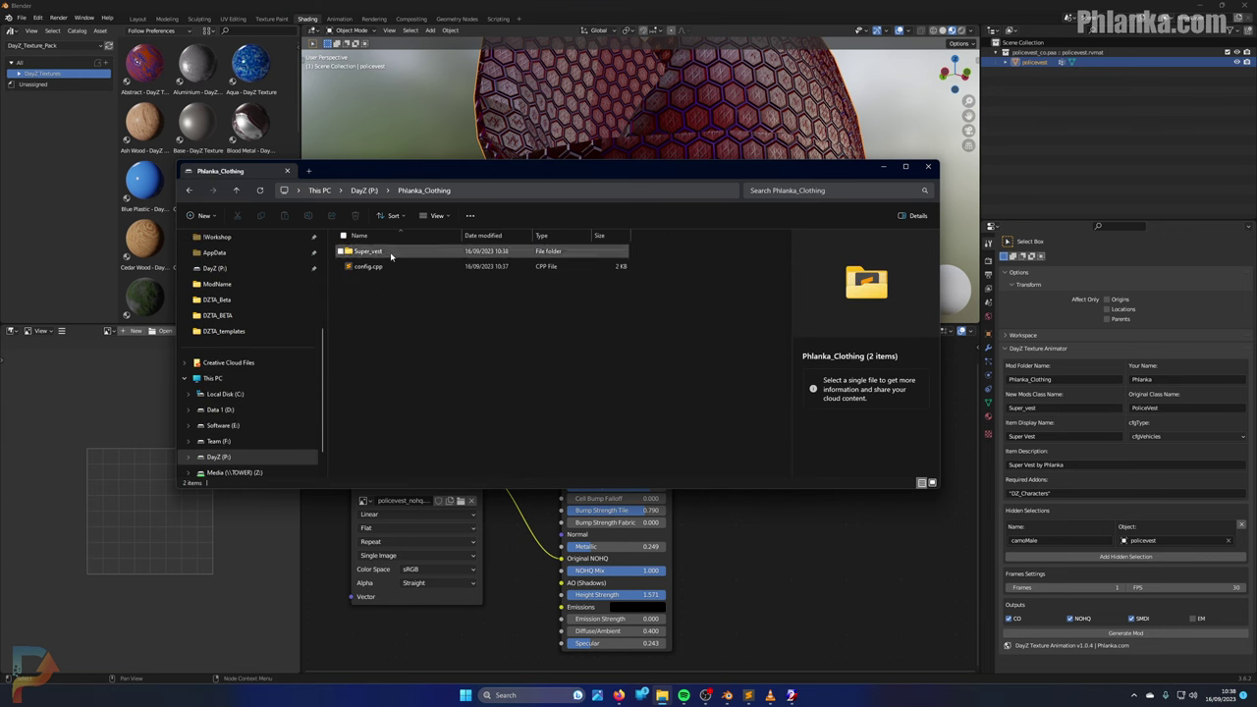
pyautogui.doubleClick(388, 251)
pyautogui.doubleClick(363, 259)
pyautogui.moveTo(475, 81); pyautogui.dragTo(307, 87)
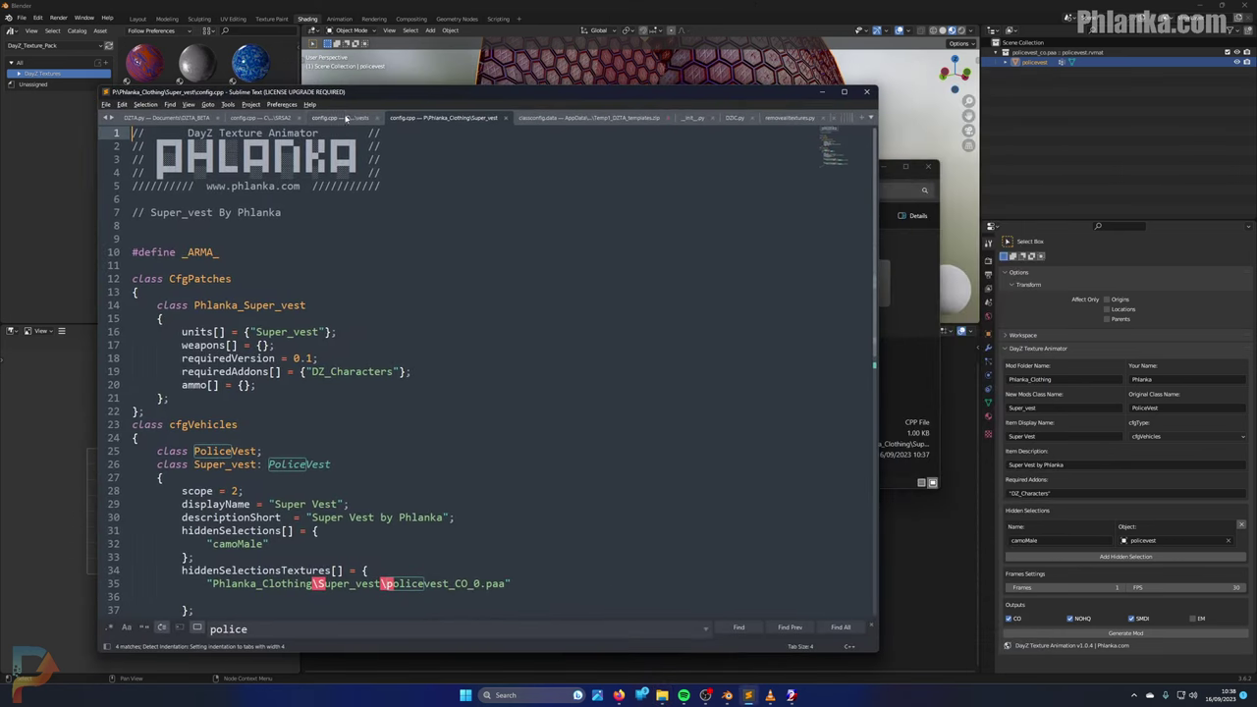
# Step: Replace the Super_vest hiddenSelections block with the original PoliceVest line listing camoGround, camoMale and camoFemale
pyautogui.moveTo(667, 700)
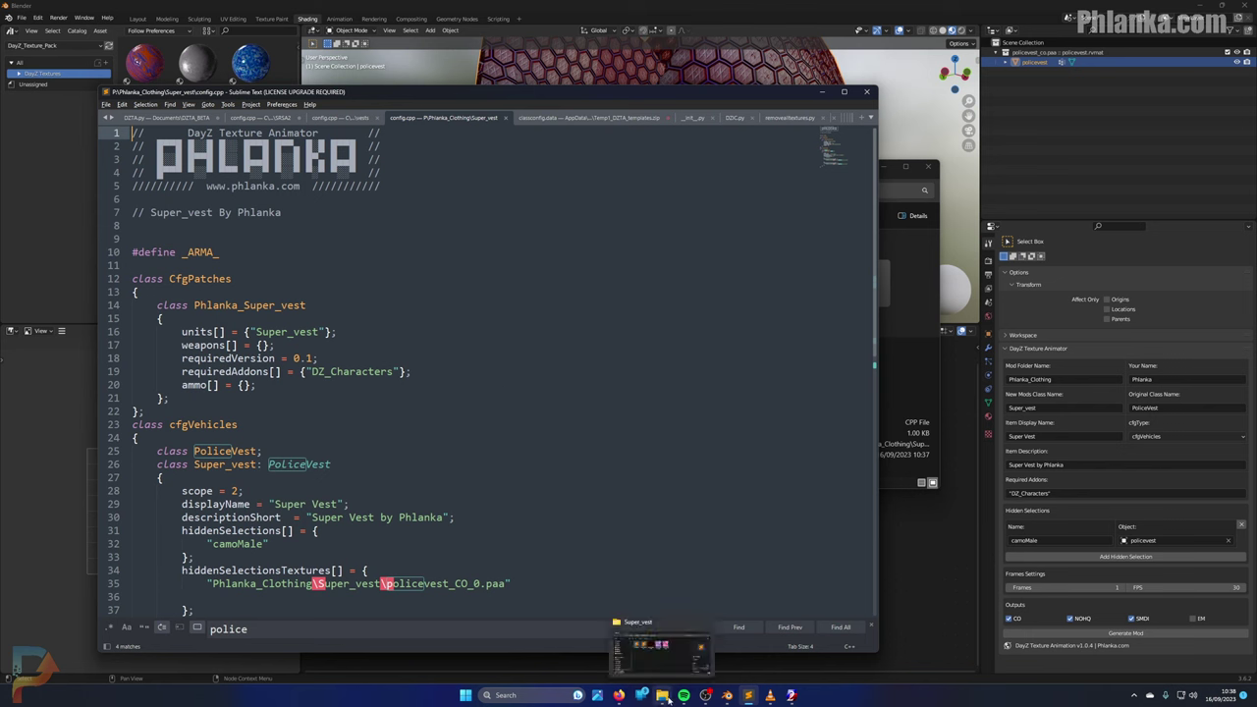
pyautogui.click(339, 117)
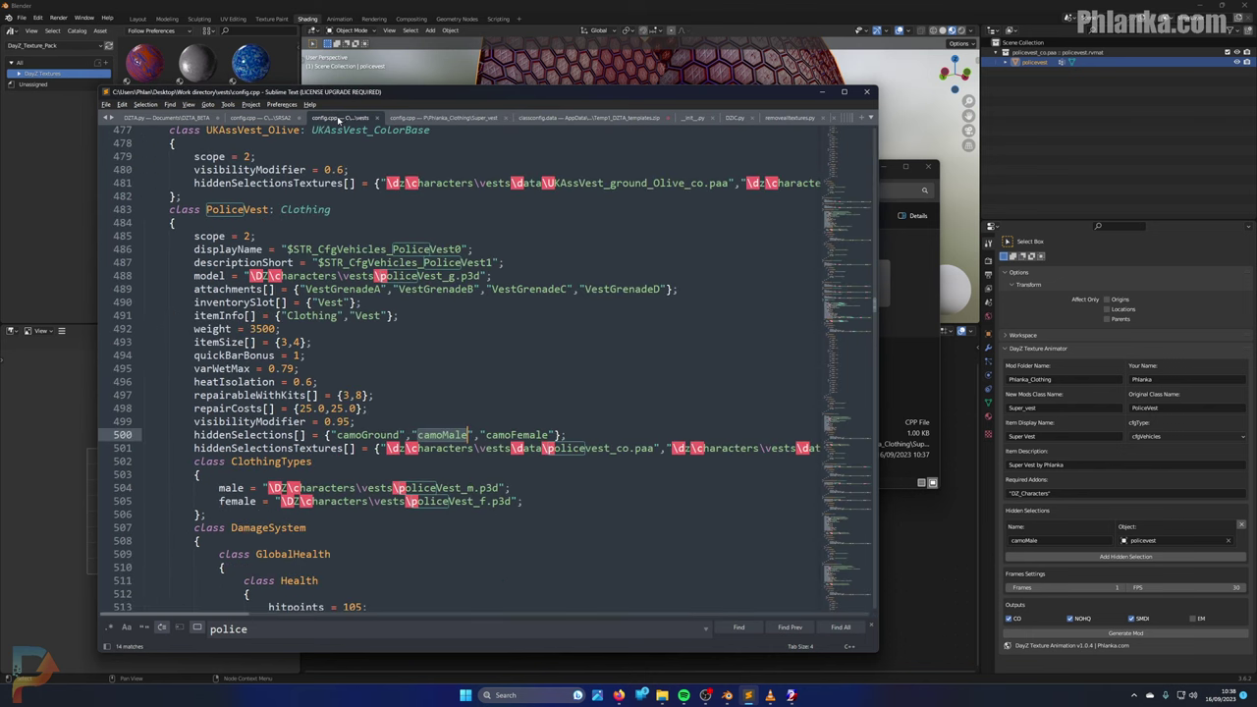
pyautogui.moveTo(566, 435); pyautogui.dragTo(195, 433)
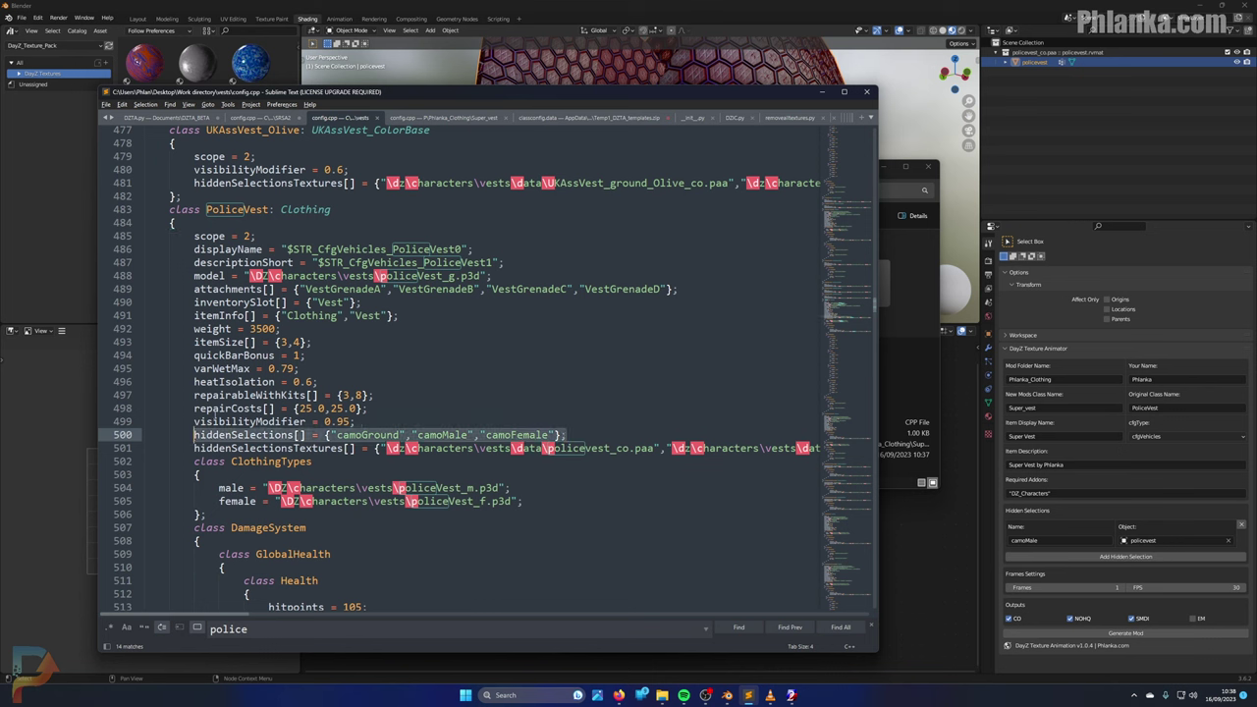
pyautogui.hotkey('ctrl', 'c')
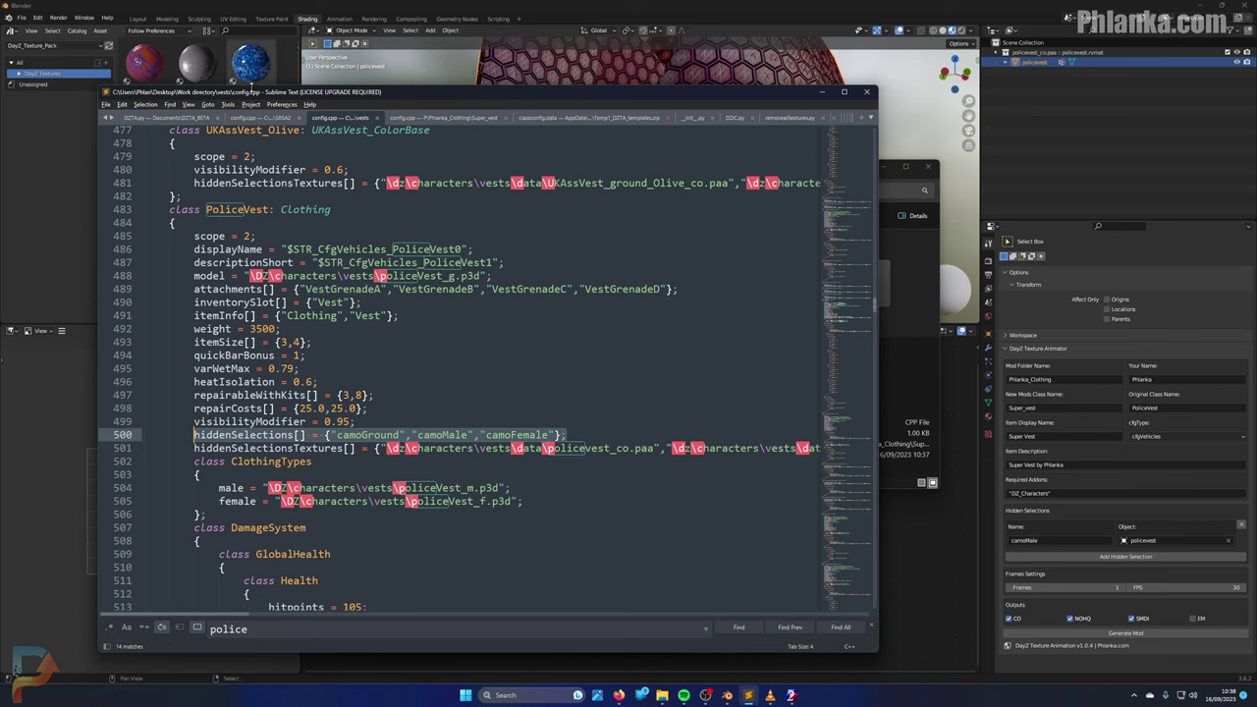
pyautogui.click(267, 118)
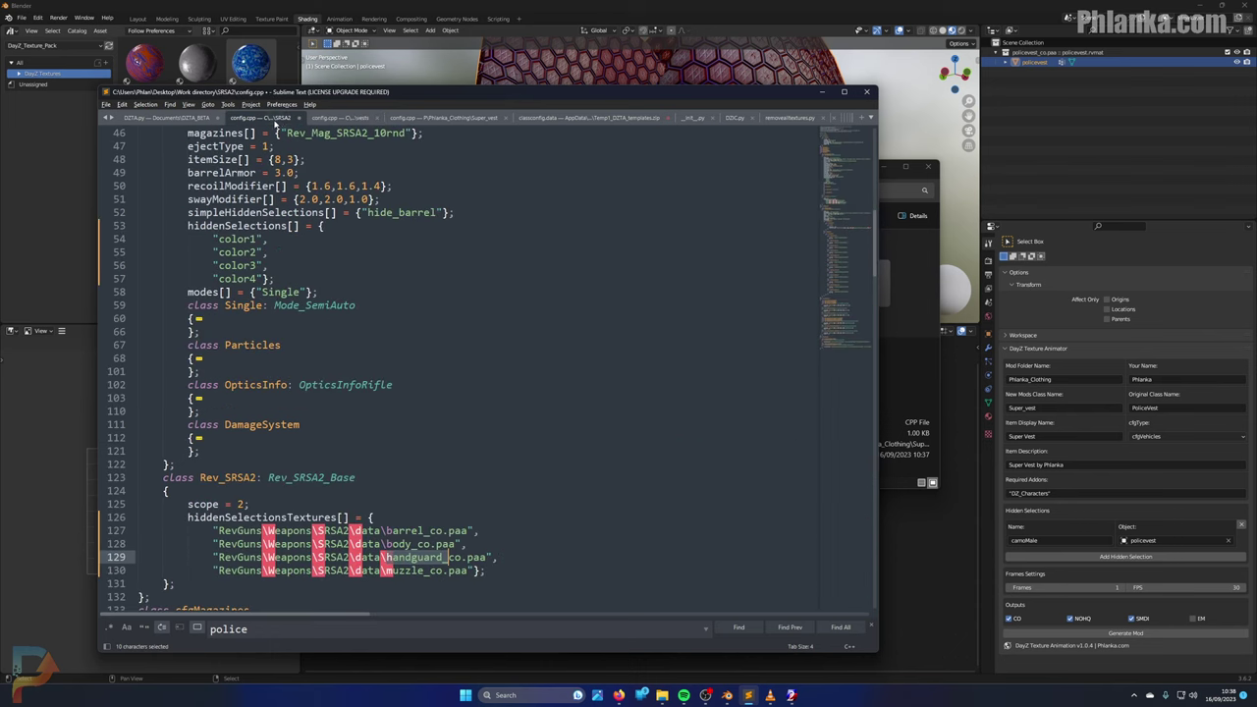
pyautogui.click(461, 117)
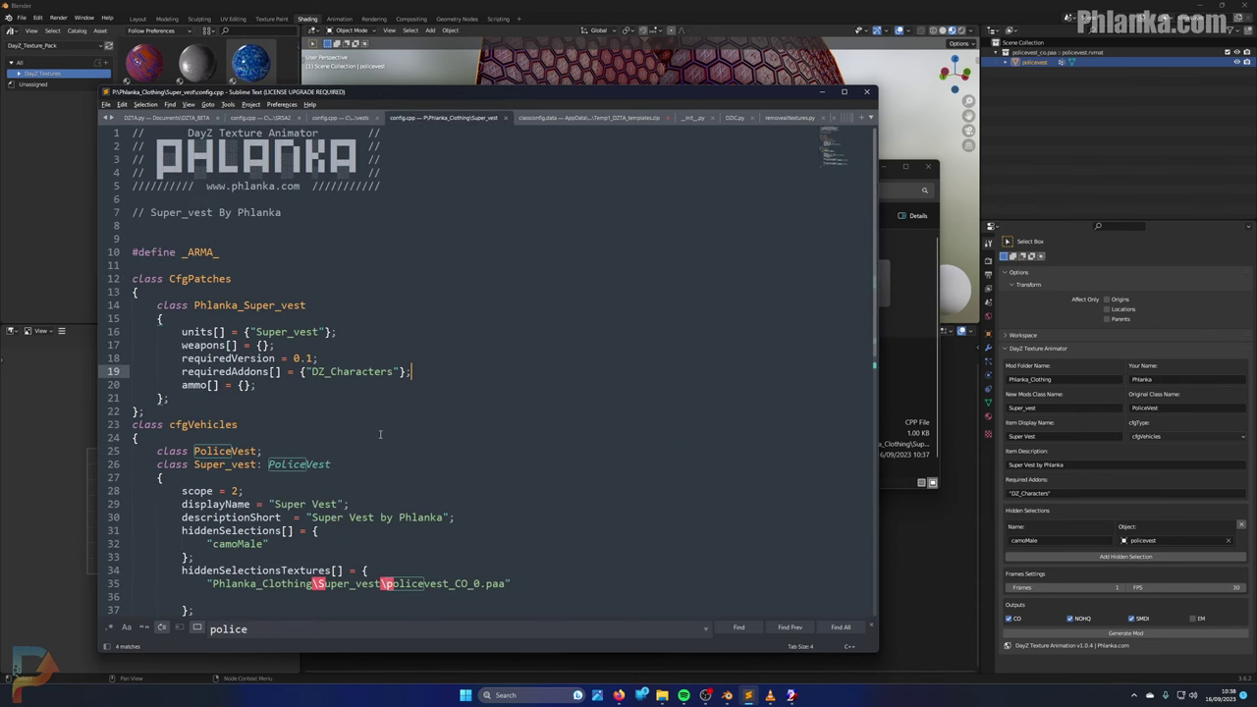
pyautogui.scroll(-2, 374, 433)
pyautogui.moveTo(182, 450); pyautogui.dragTo(229, 471)
pyautogui.hotkey('ctrl', 'v')
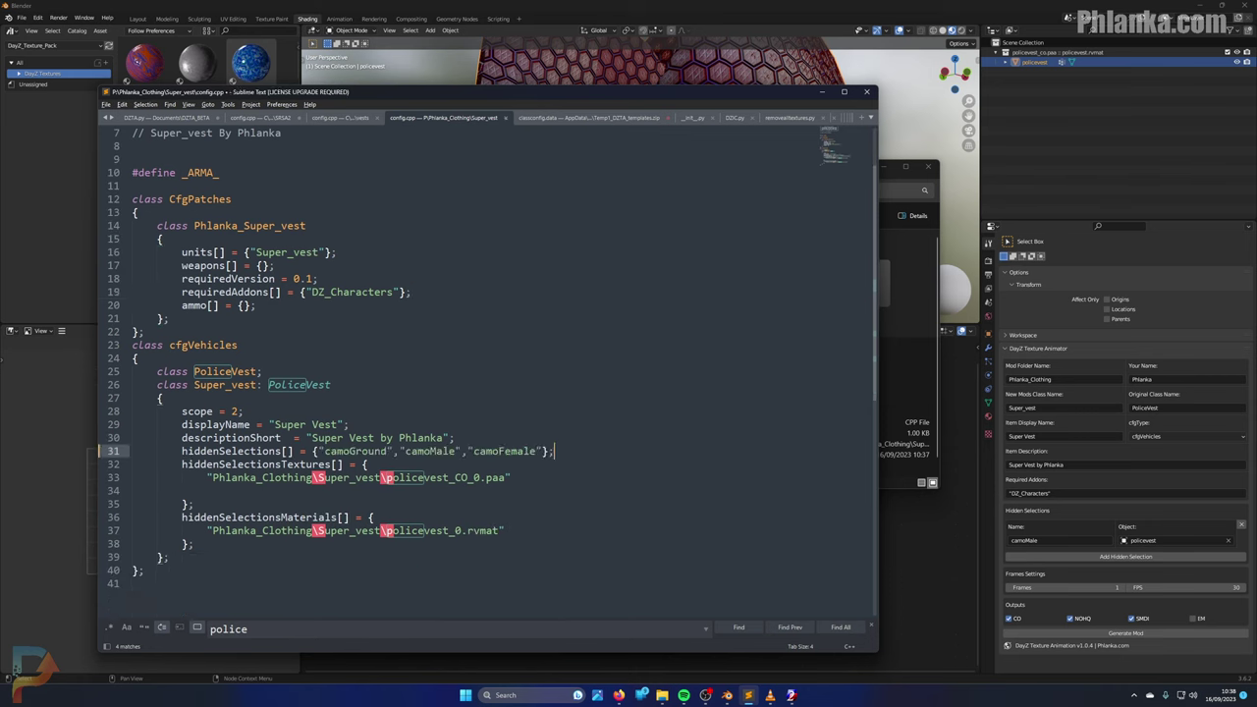
# Step: Split the hiddenSelections array so camoGround, camoMale, camoFemale and the closing bracket each sit on their own line
pyautogui.click(317, 451)
pyautogui.press('Return')
pyautogui.click(286, 465)
pyautogui.press('Return')
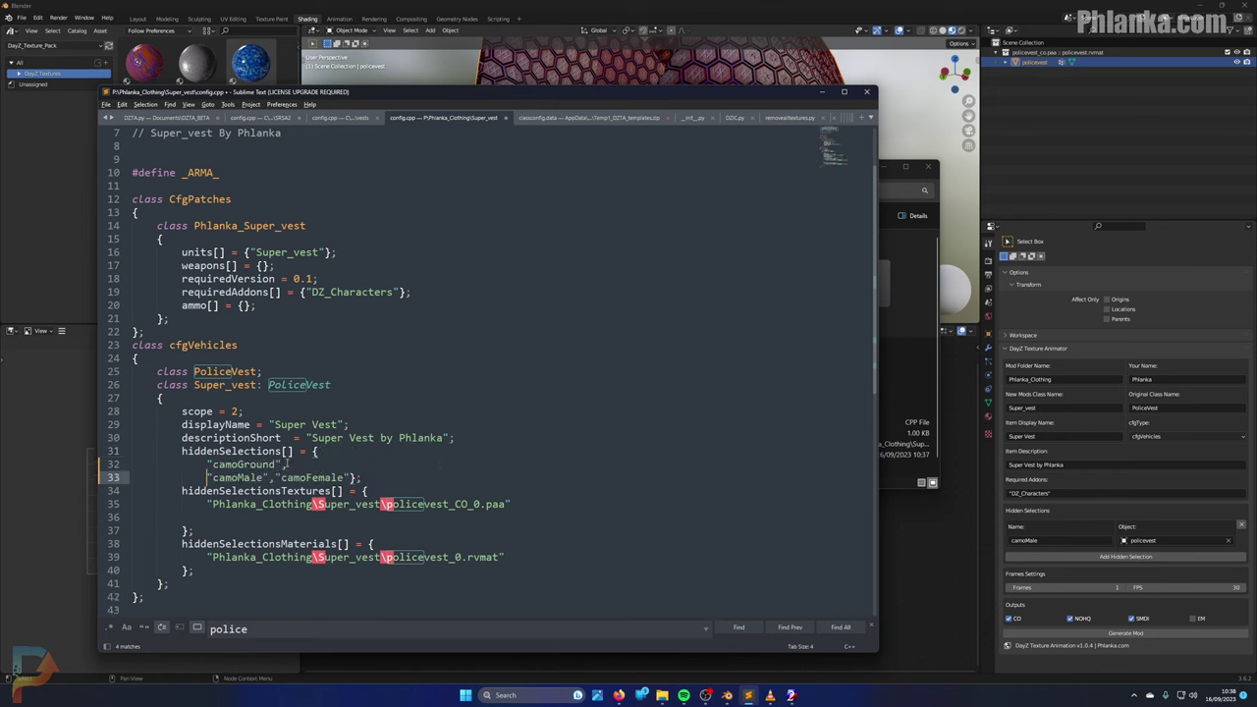
pyautogui.click(280, 477)
pyautogui.press('Return')
pyautogui.click(314, 468)
pyautogui.click(282, 491)
pyautogui.press('Return')
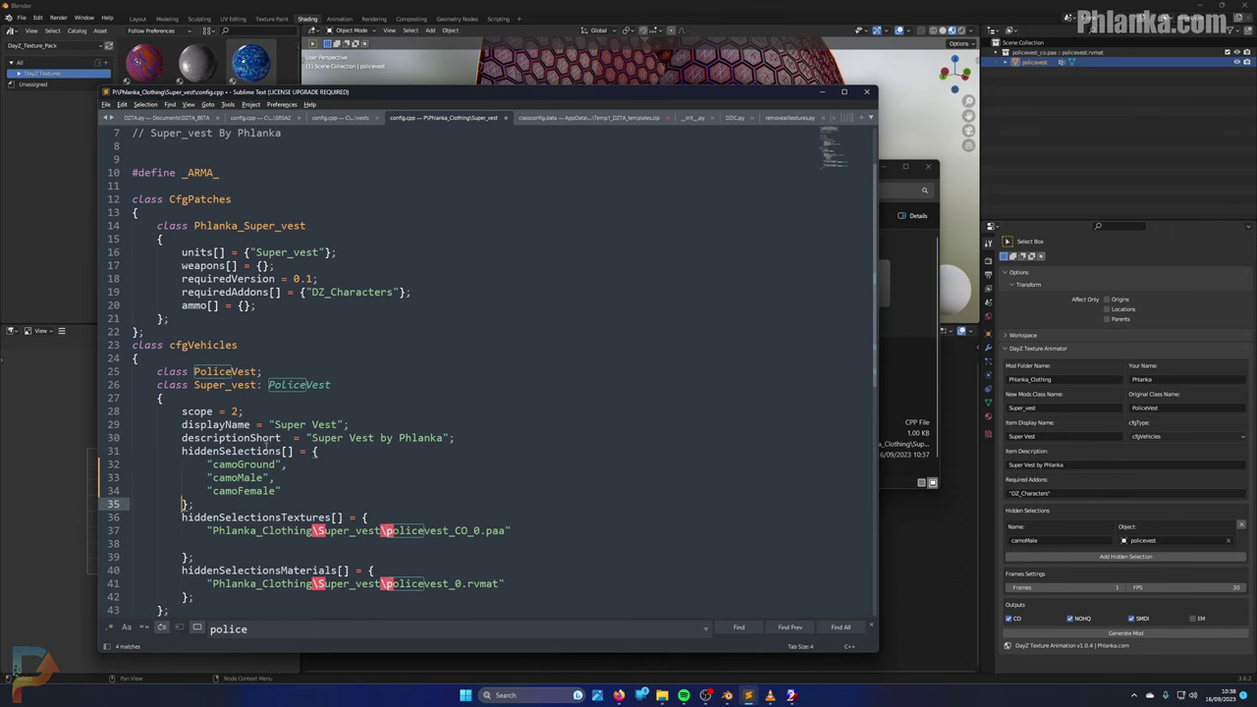
# Step: Duplicate the policevest_CO_0.paa path in hiddenSelectionsTextures to make three comma-separated entries
pyautogui.moveTo(528, 526); pyautogui.dragTo(205, 532)
pyautogui.hotkey('ctrl', 'c')
pyautogui.click(517, 530)
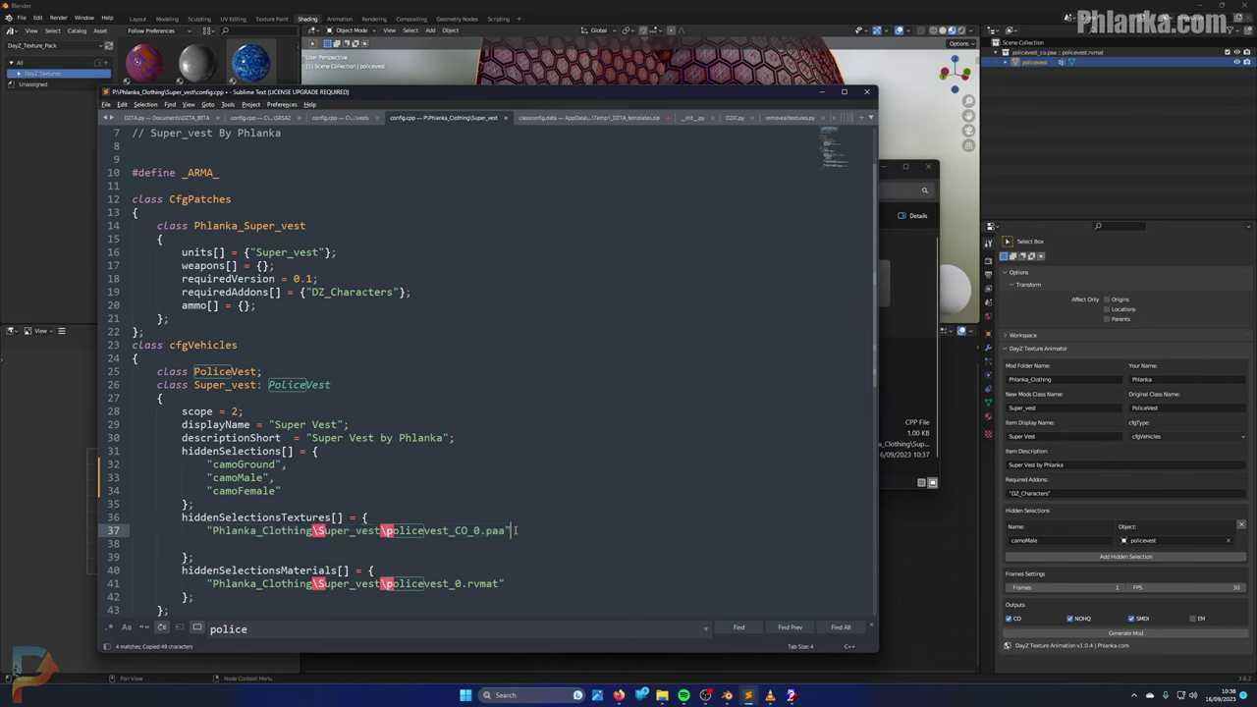
pyautogui.write(',')
pyautogui.press('Return')
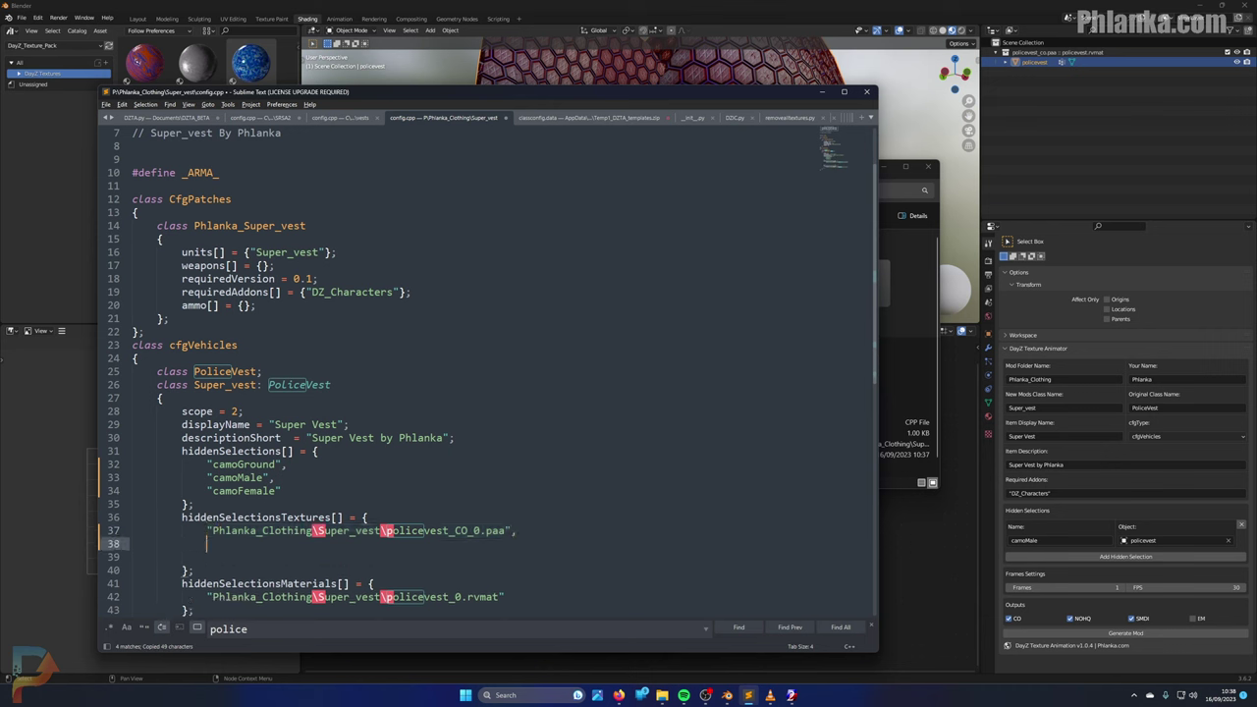
pyautogui.hotkey('ctrl', 'v')
pyautogui.write(',')
pyautogui.press('Return')
pyautogui.hotkey('ctrl', 'v')
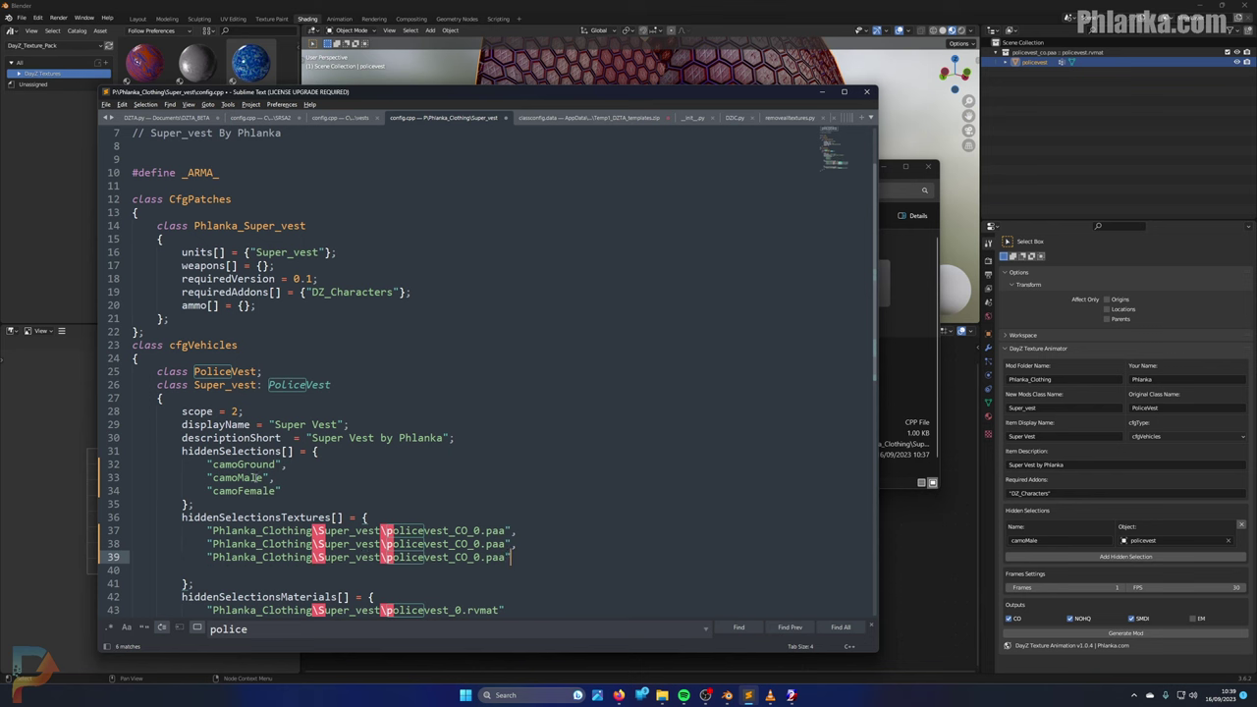
# Step: Duplicate the policevest_0.rvmat path in hiddenSelectionsMaterials to make three comma-separated entries
pyautogui.scroll(-2, 257, 479)
pyautogui.moveTo(504, 530); pyautogui.dragTo(208, 535)
pyautogui.hotkey('ctrl', 'c')
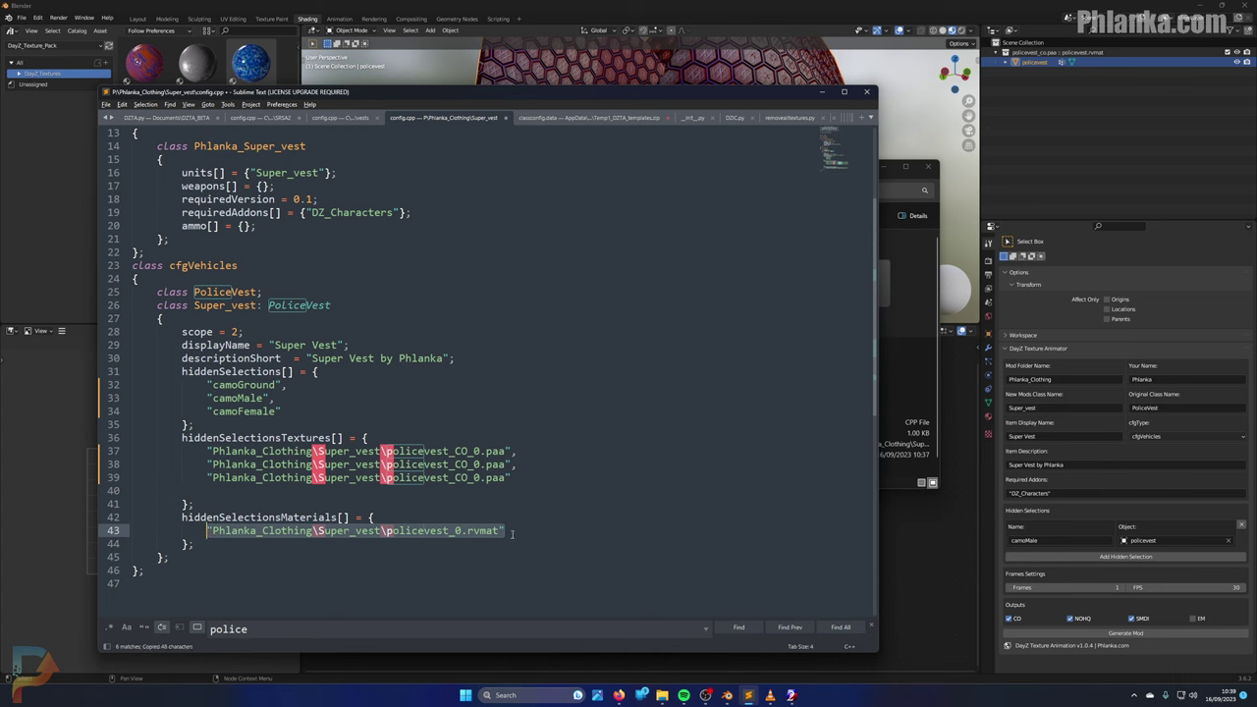
pyautogui.click(513, 531)
pyautogui.write(',')
pyautogui.press('Return')
pyautogui.hotkey('ctrl', 'v')
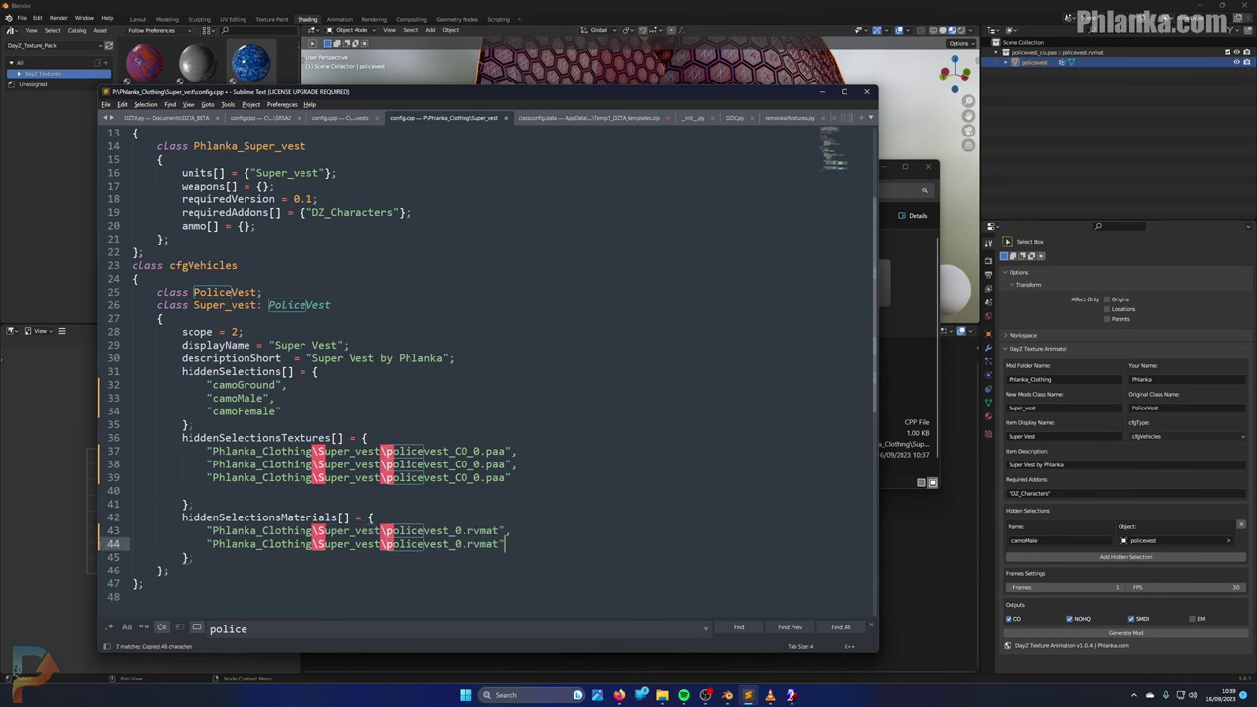
pyautogui.write(',')
pyautogui.press('Return')
pyautogui.hotkey('ctrl', 'v')
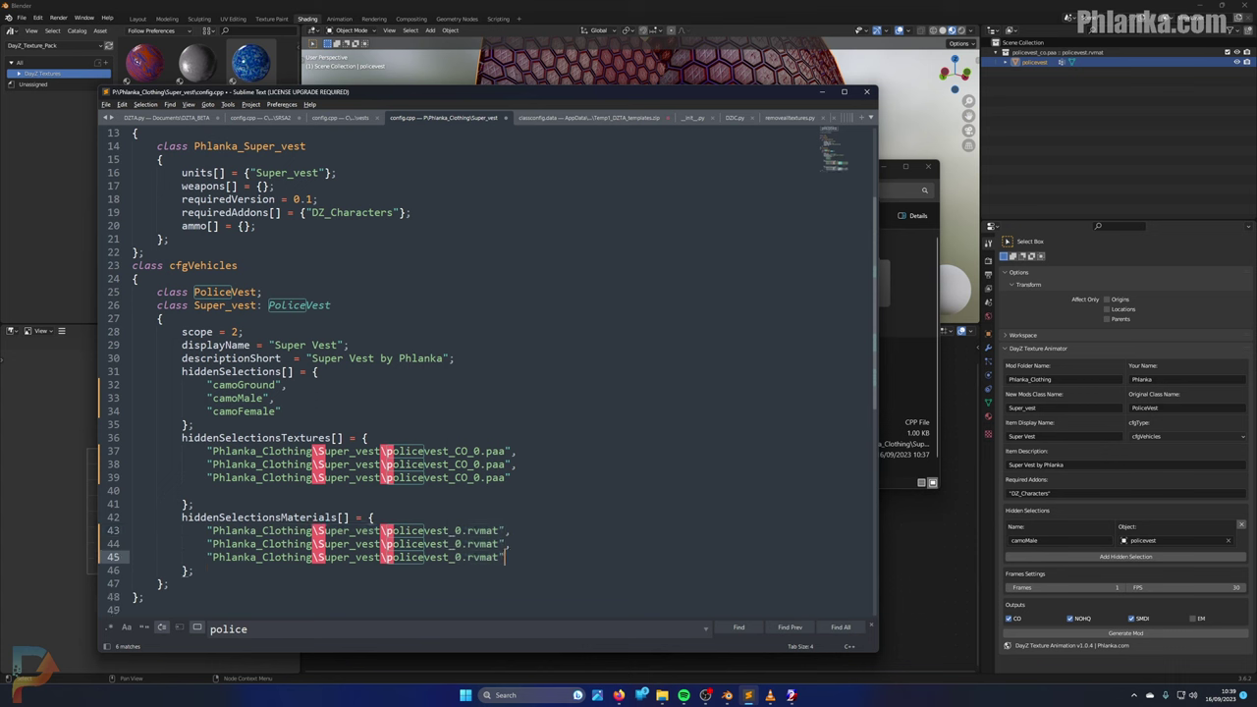
# Step: Save and close the Super_vest config file, and clear the other open windows to show the mod folder
pyautogui.scroll(-2, 473, 358)
pyautogui.scroll(6, 460, 461)
pyautogui.hotkey('ctrl', 's')
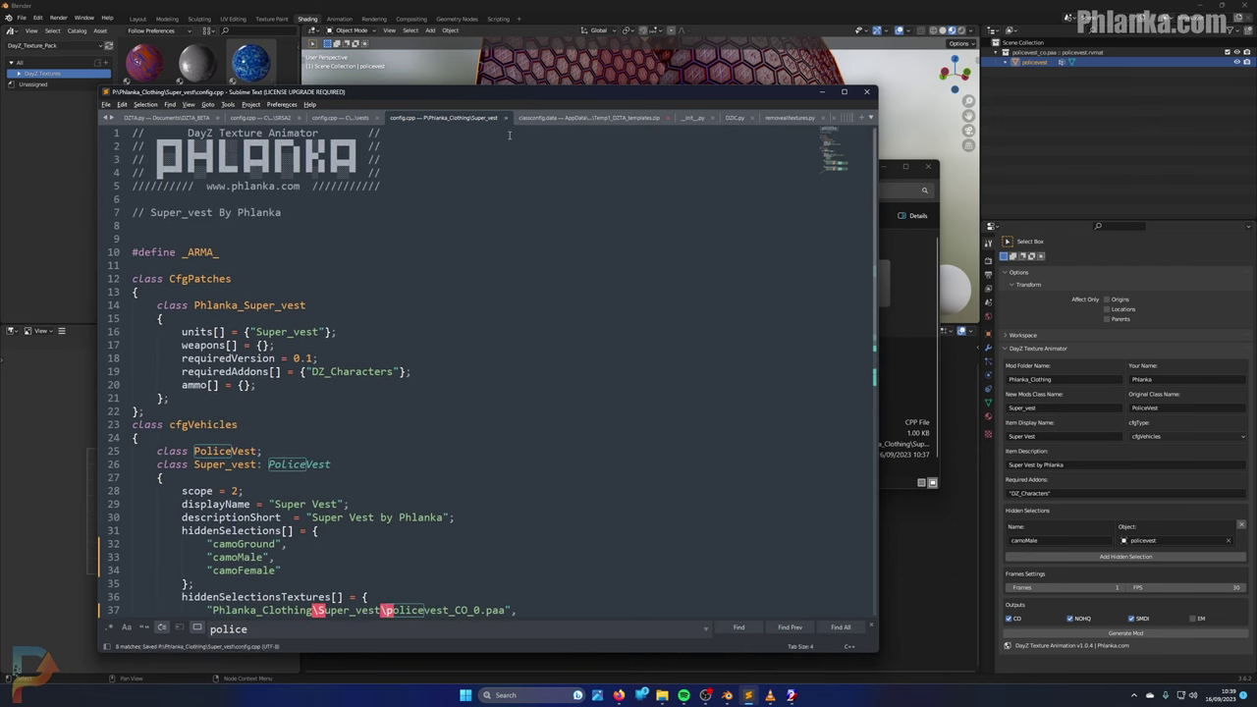
pyautogui.click(507, 118)
pyautogui.click(1200, 7)
pyautogui.click(1202, 6)
pyautogui.click(821, 91)
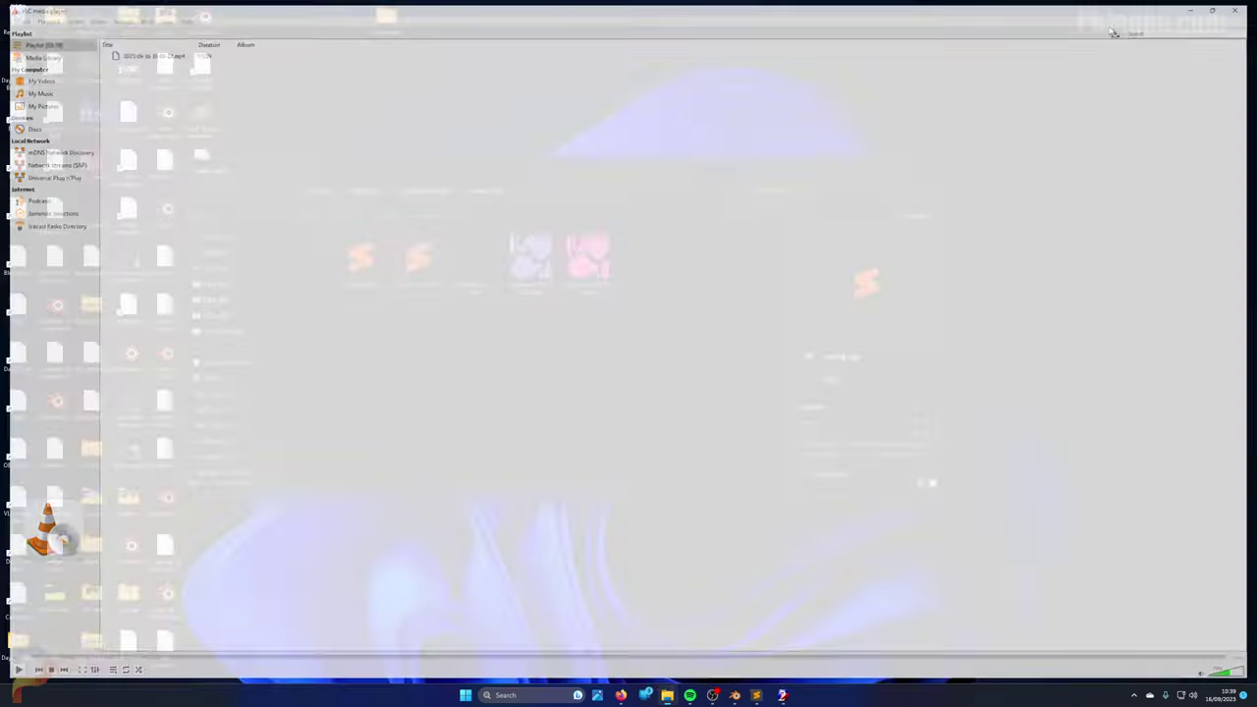
pyautogui.click(1245, 5)
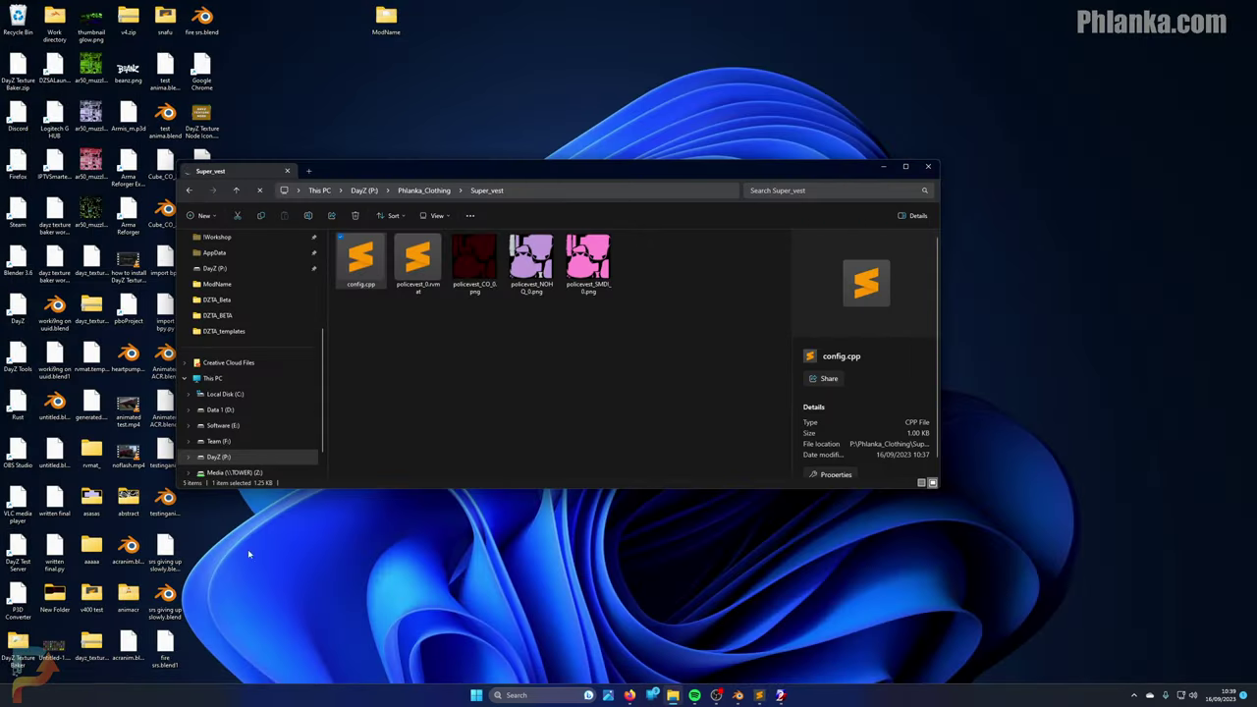
# Step: View the generated policevest CO, NOHQ and SMDI images, then go back up to the Phlanka_Clothing folder
pyautogui.moveTo(616, 183); pyautogui.dragTo(718, 188)
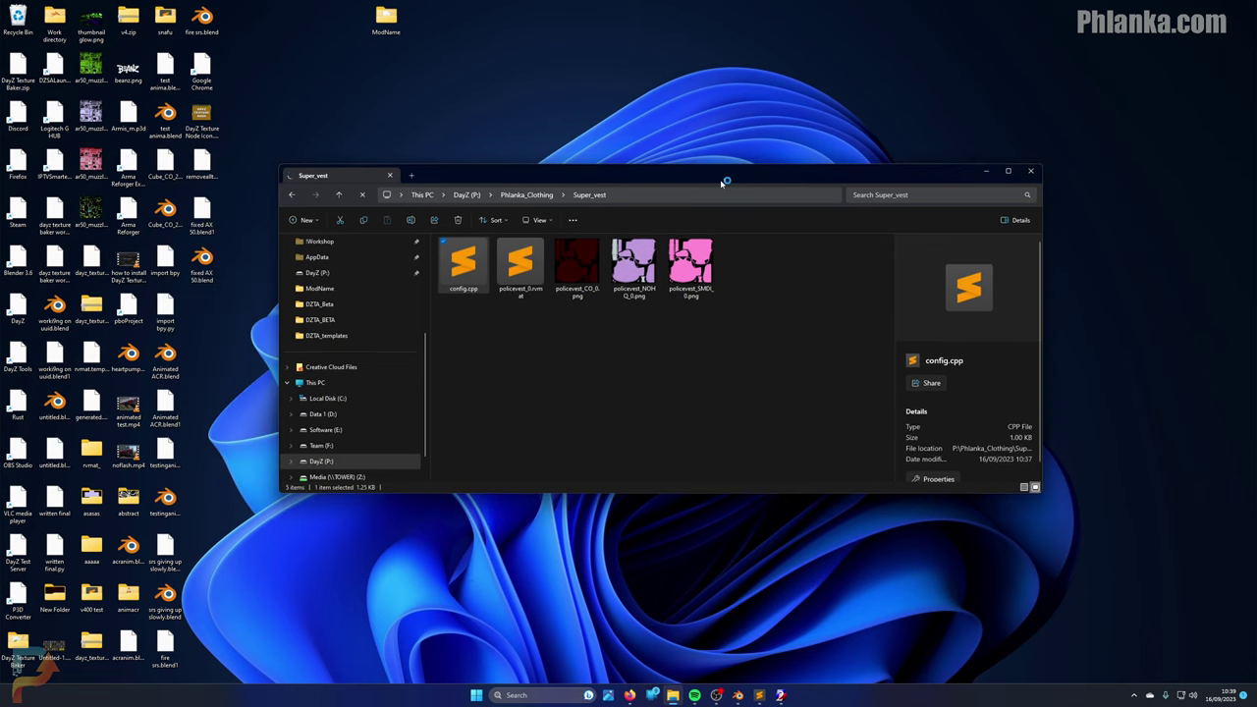
pyautogui.click(594, 272)
pyautogui.doubleClick(594, 272)
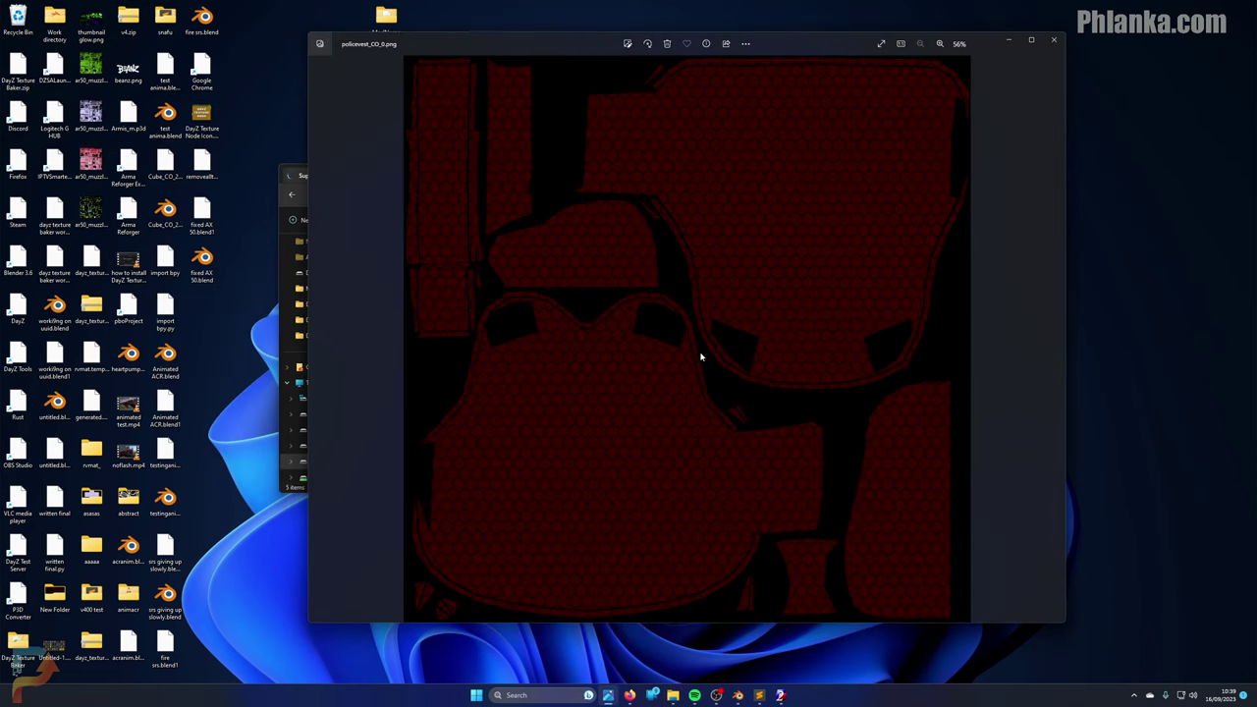
pyautogui.click(1056, 341)
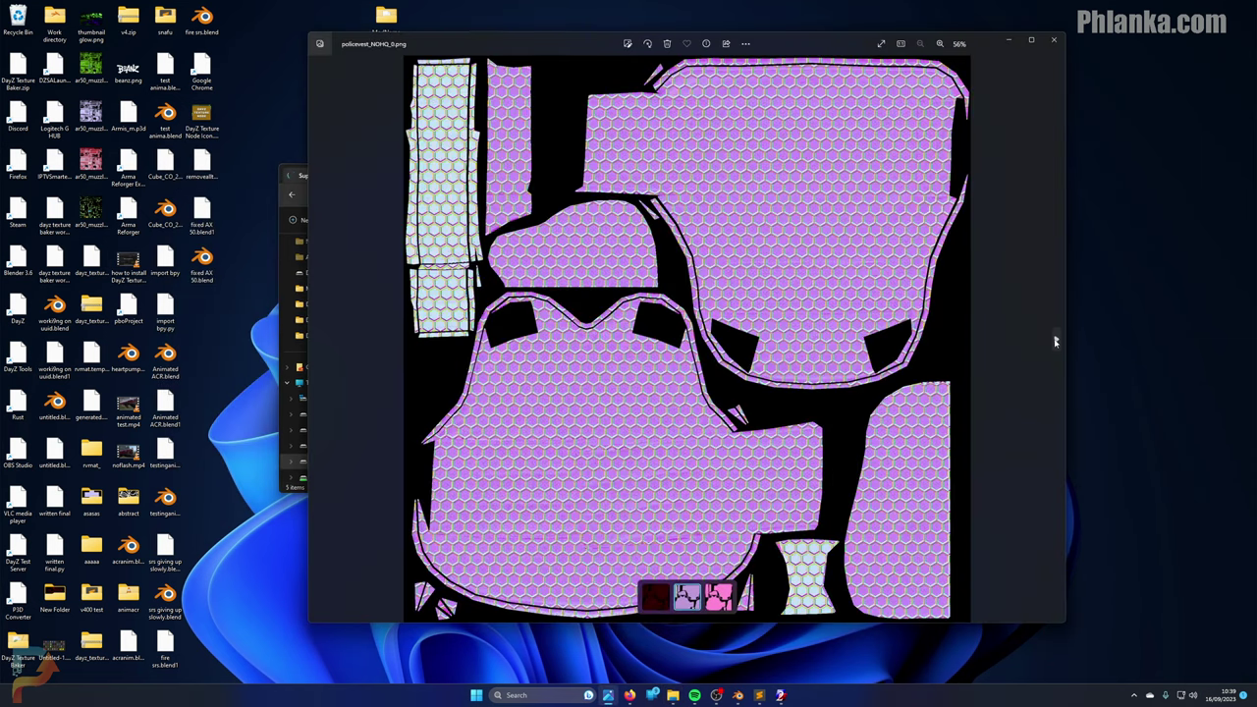
pyautogui.click(1056, 340)
pyautogui.click(1053, 40)
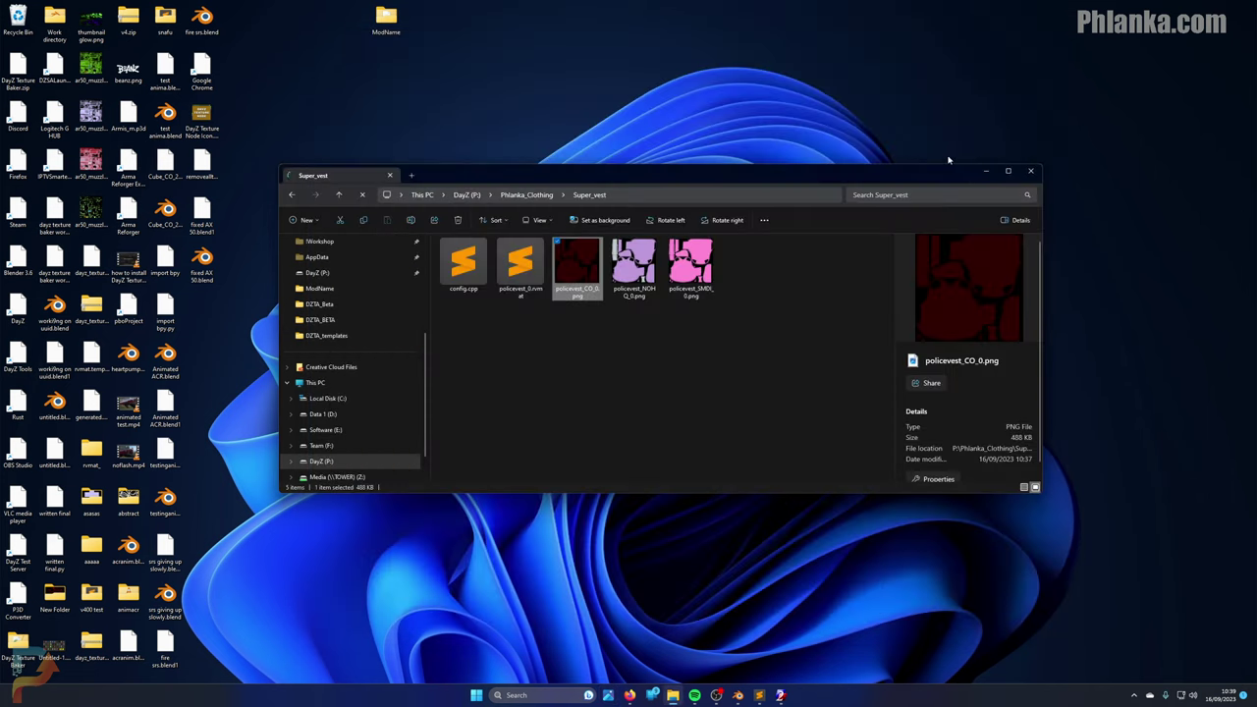
pyautogui.click(526, 194)
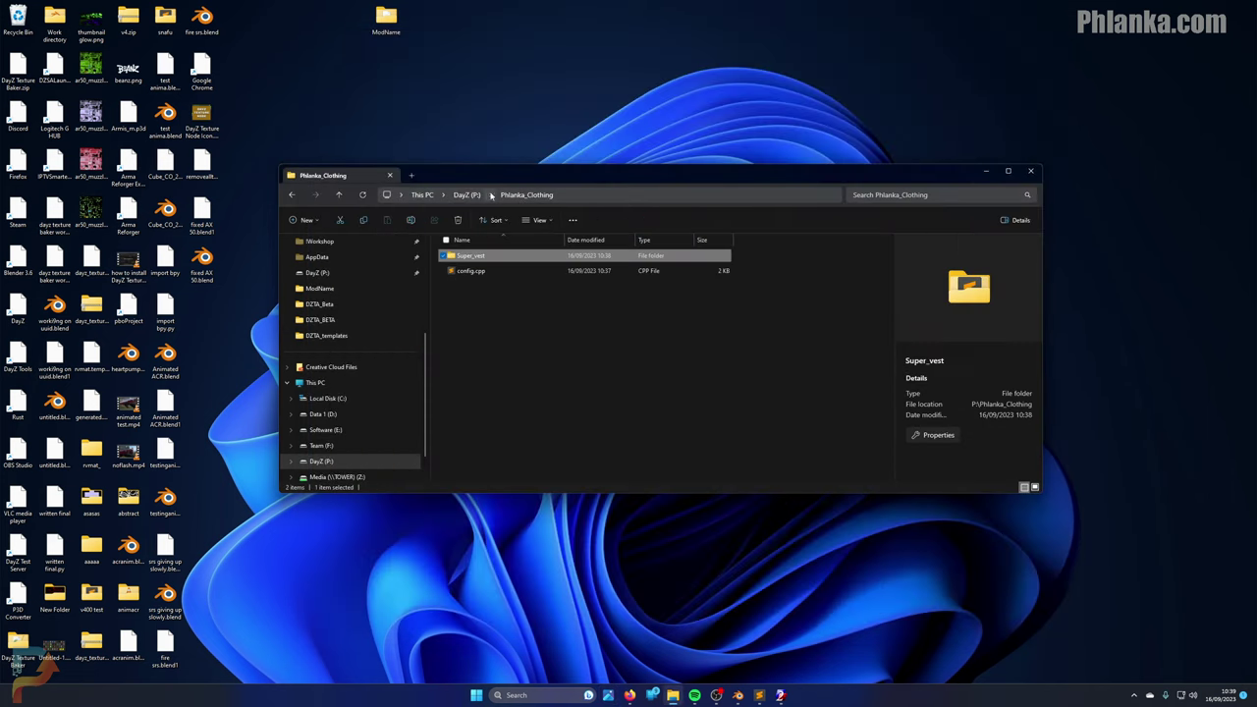
# Step: Minimise the folder window and launch pboProject
pyautogui.click(984, 173)
pyautogui.press('super')
pyautogui.write('pboproject')
pyautogui.press('Return')
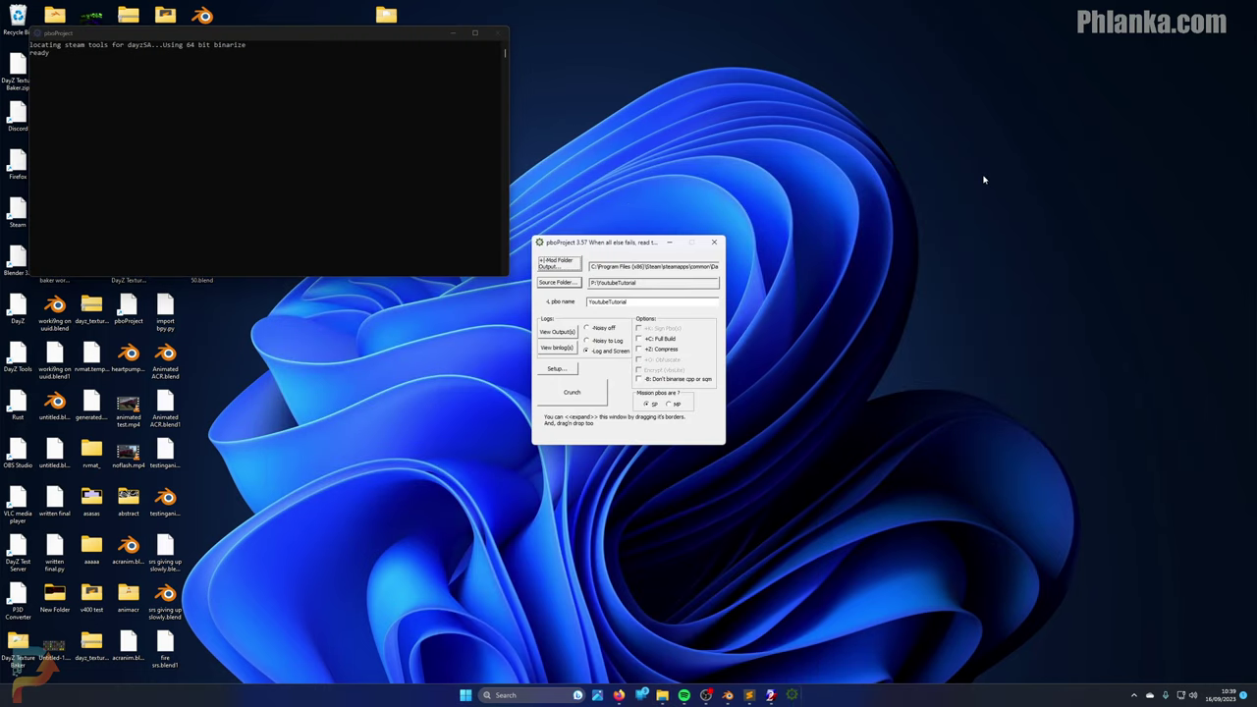
# Step: Turn off the "do not convert png to paa" option in the pboProject setup and accept the settings
pyautogui.click(556, 369)
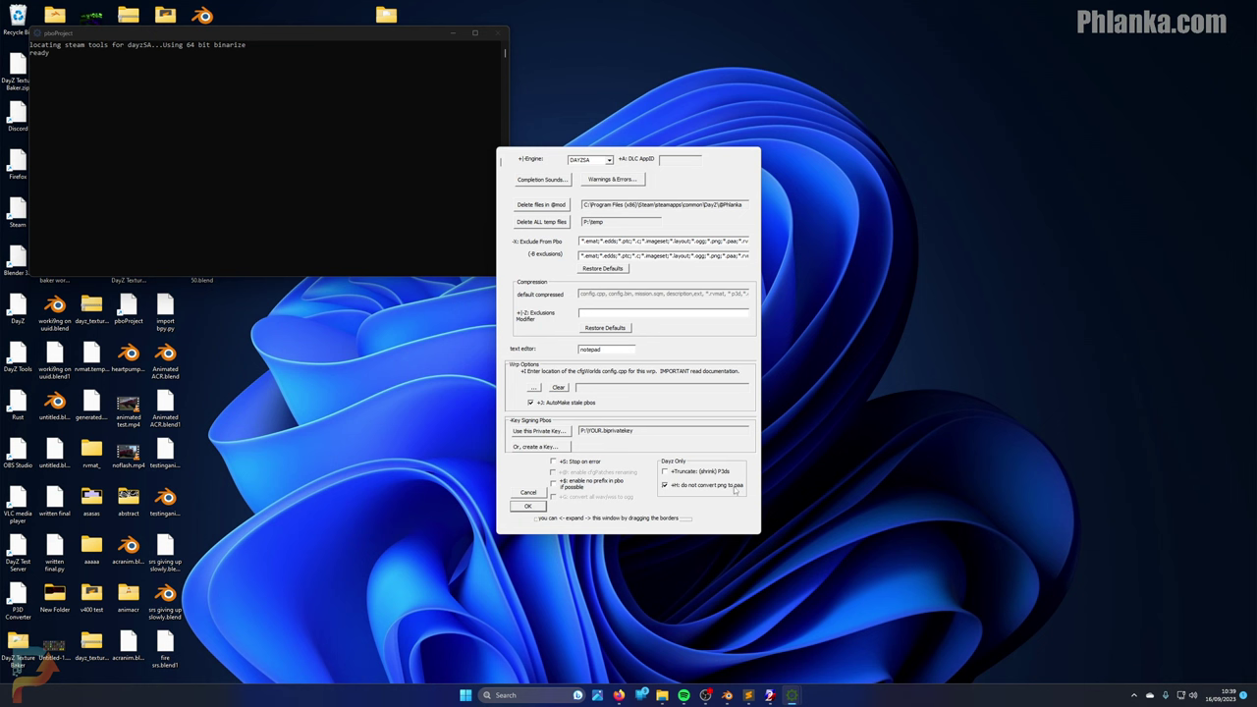
pyautogui.click(691, 490)
pyautogui.click(537, 507)
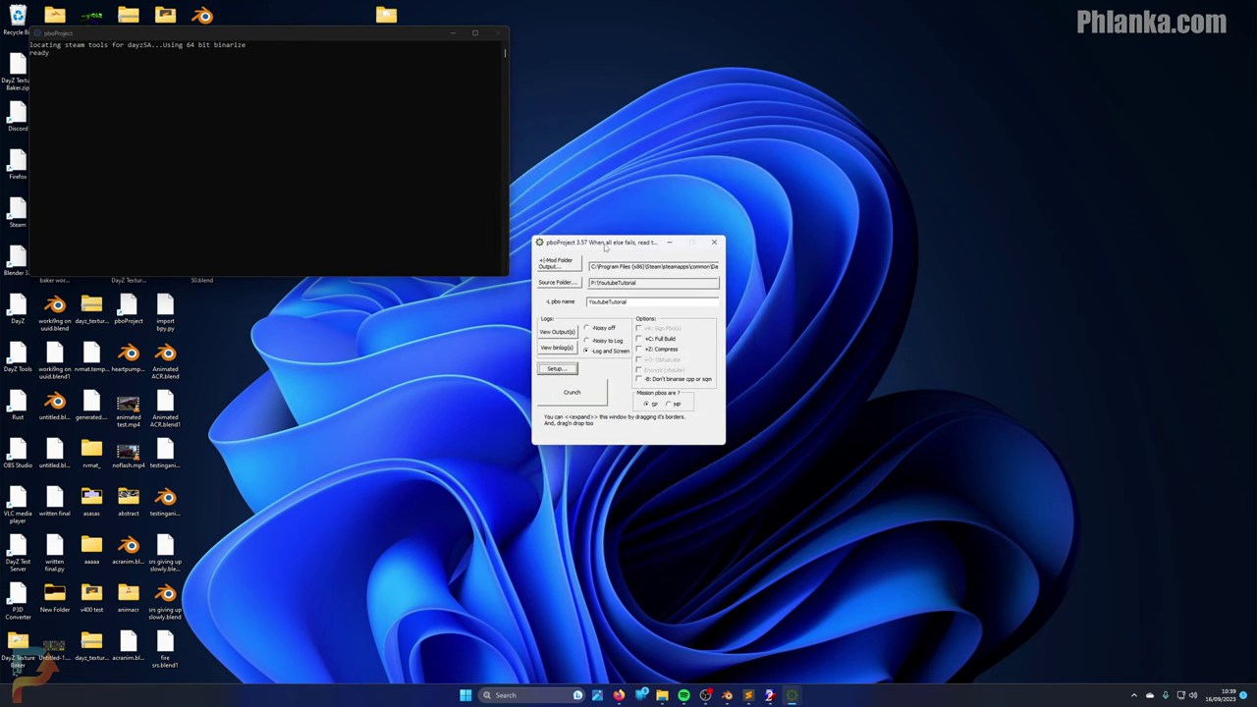
# Step: Choose the Phlanka_Clothing folder on the DayZ (P:) drive as the pboProject source folder
pyautogui.moveTo(600, 236); pyautogui.dragTo(621, 205)
pyautogui.moveTo(331, 40); pyautogui.dragTo(340, 211)
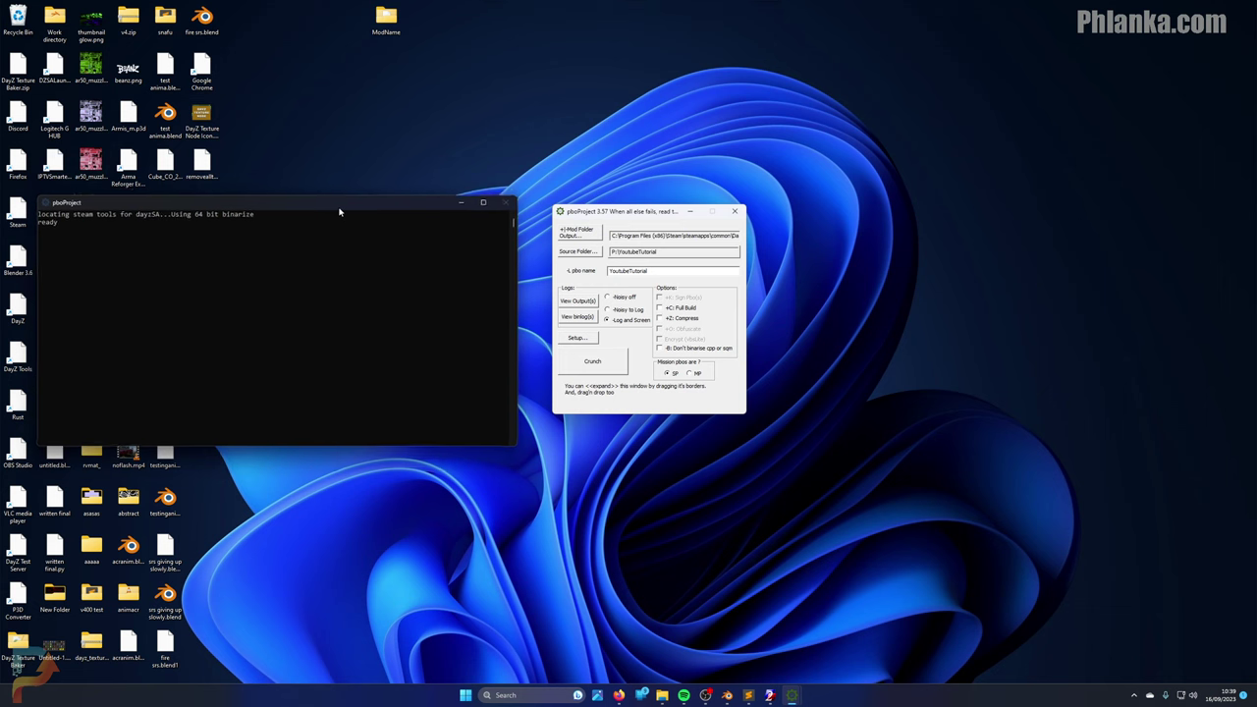
pyautogui.click(590, 253)
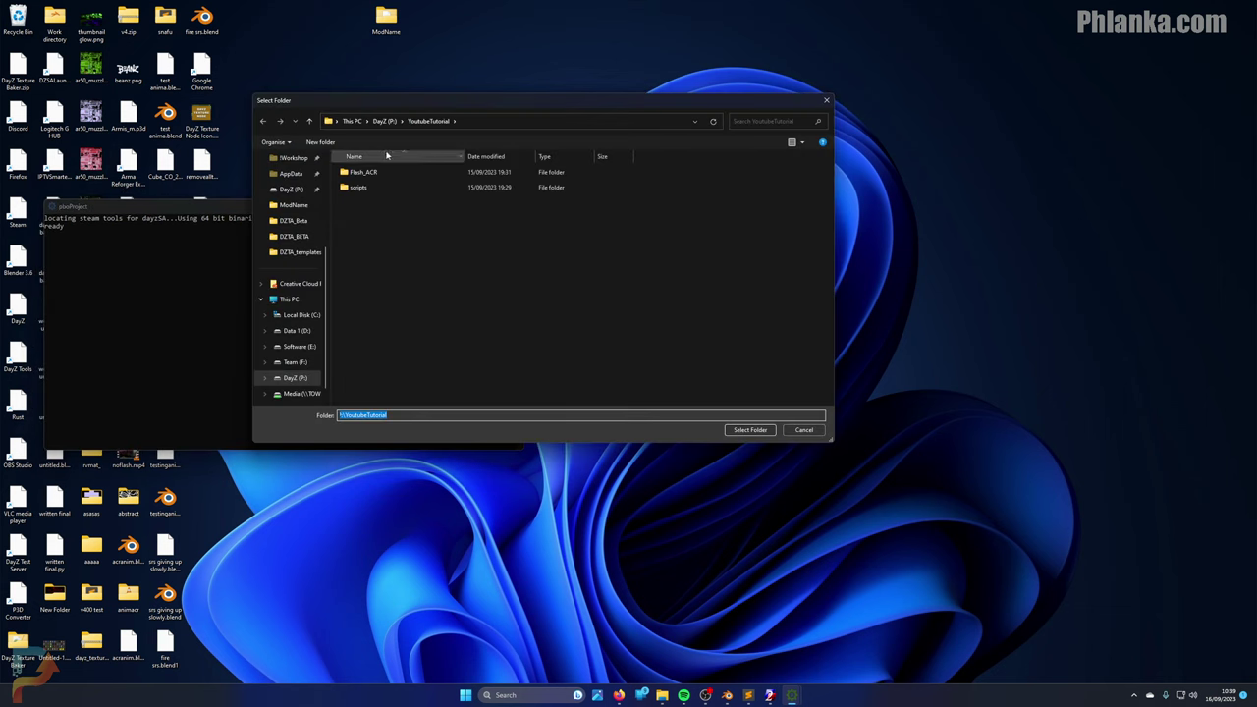
pyautogui.click(383, 121)
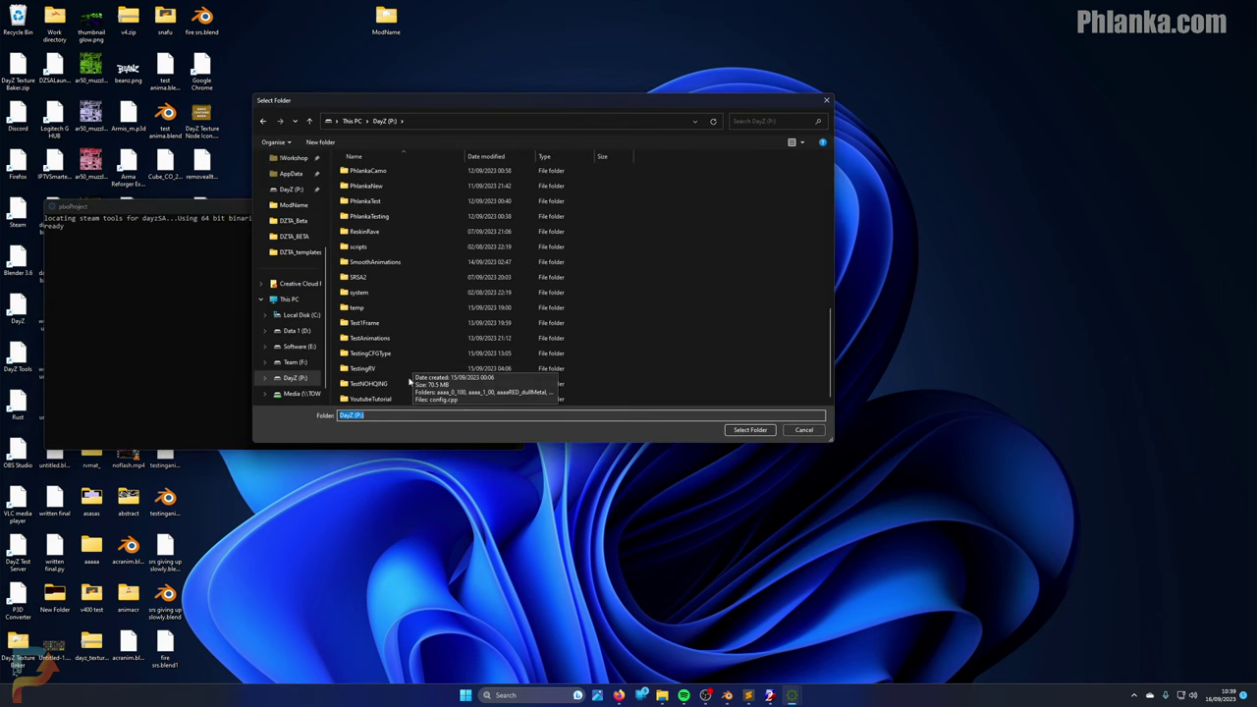
pyautogui.scroll(2, 389, 275)
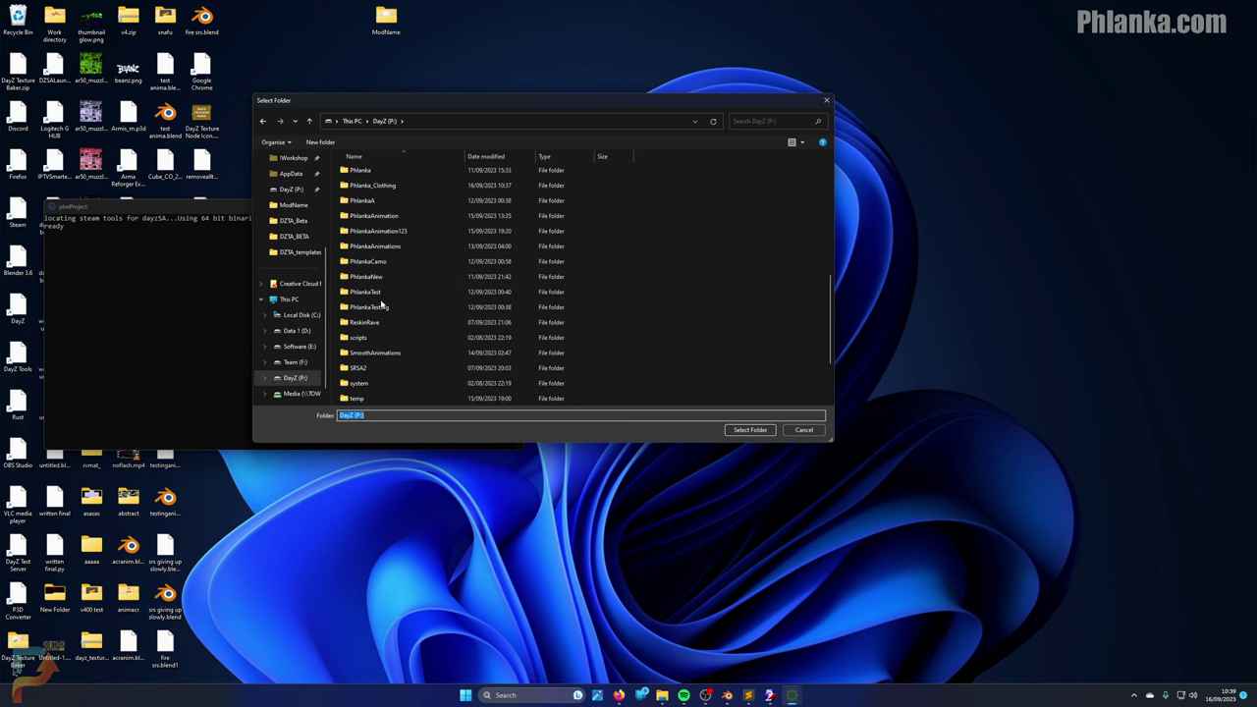
pyautogui.click(378, 184)
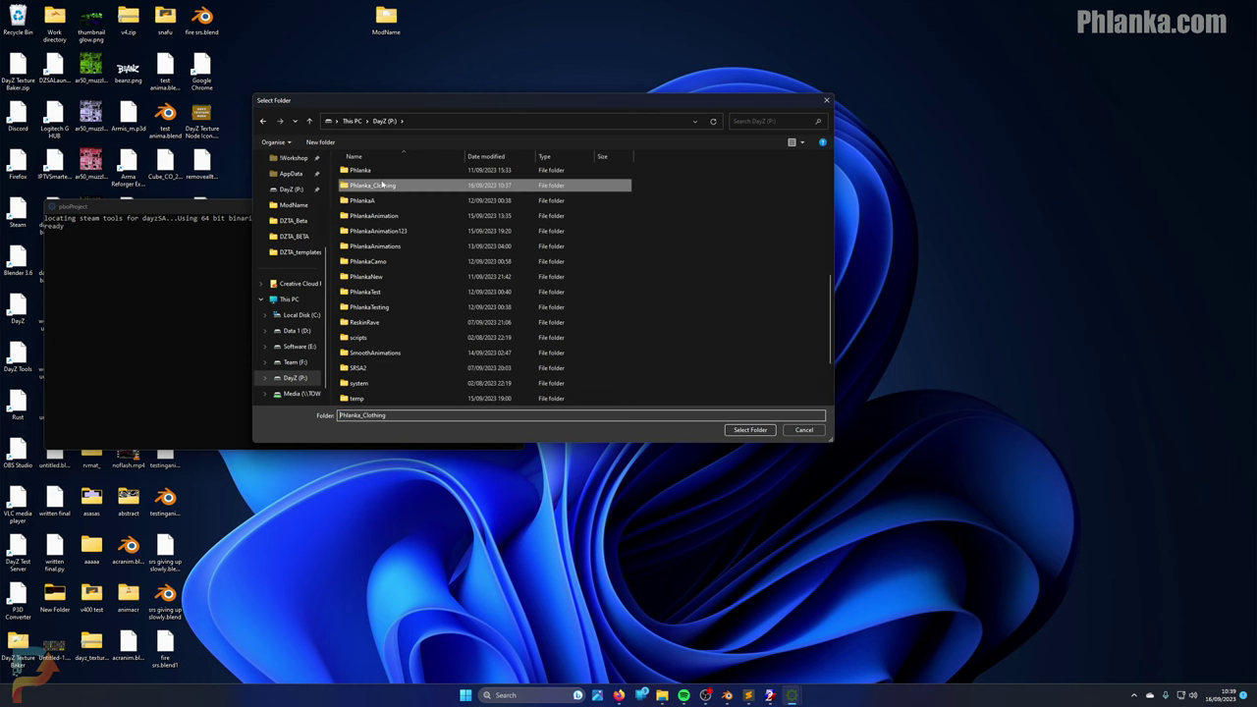
pyautogui.click(750, 429)
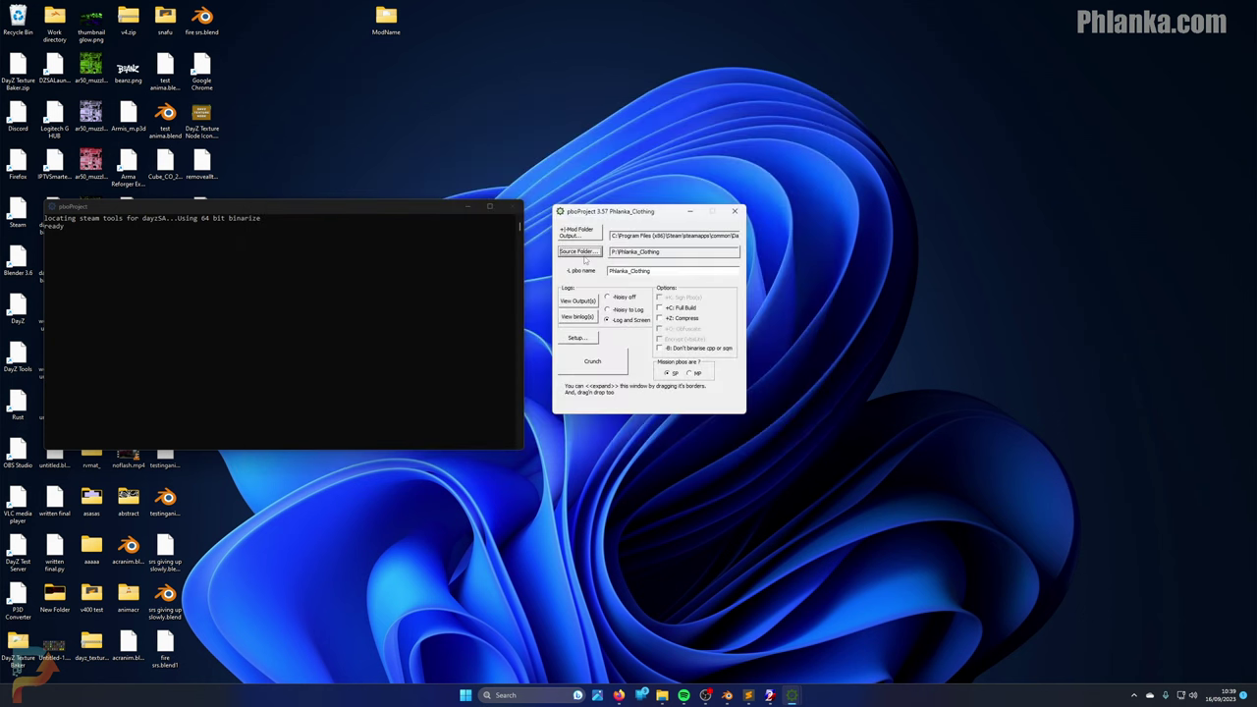
# Step: Check the end of the mod output folder path and crunch Phlanka_Clothing into a PBO
pyautogui.moveTo(624, 236); pyautogui.dragTo(759, 236)
pyautogui.click(708, 236)
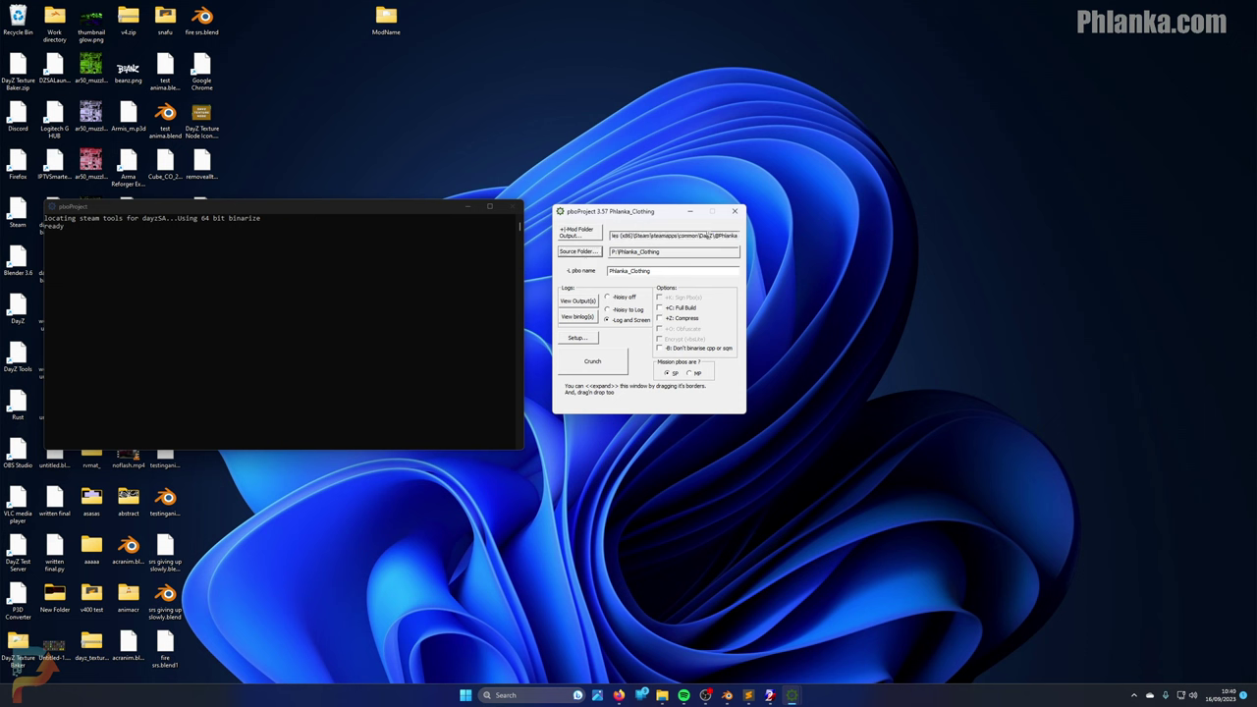
pyautogui.click(613, 361)
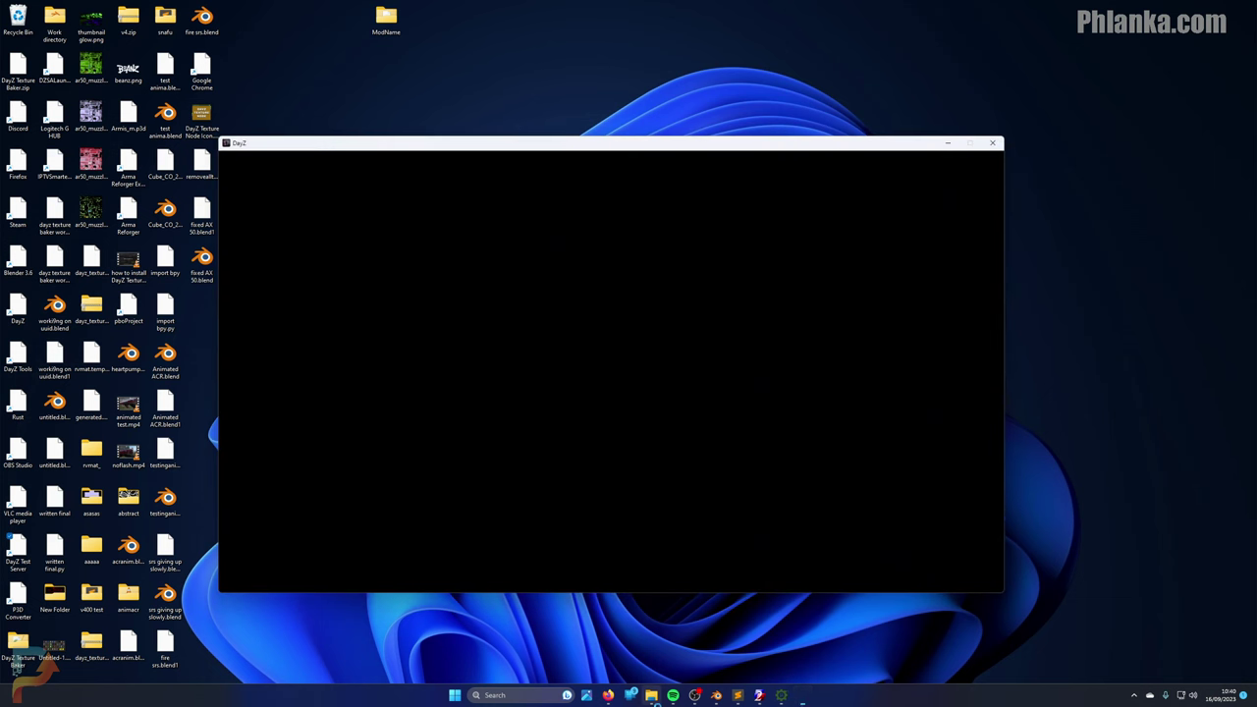
# Step: In the running DayZ game, search the items and objects for "super", inspect the Super_vest preview and spawn the vest
pyautogui.moveTo(651, 695)
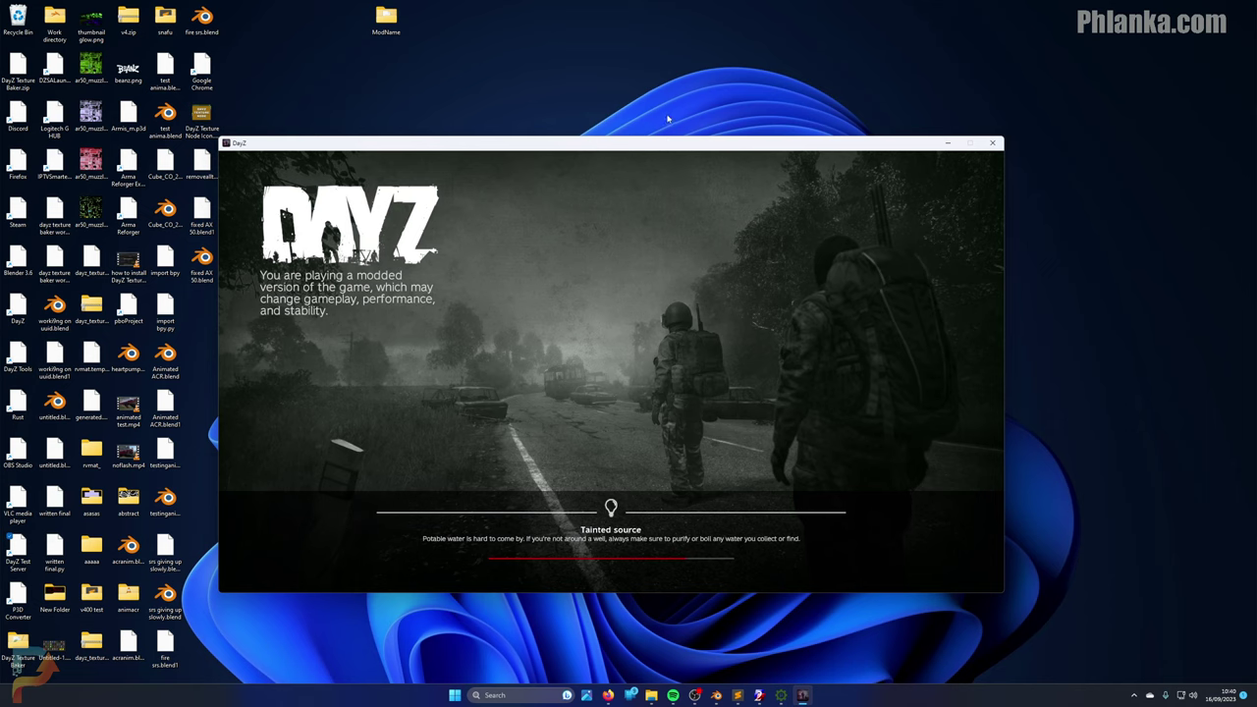
pyautogui.moveTo(668, 143); pyautogui.dragTo(671, 145)
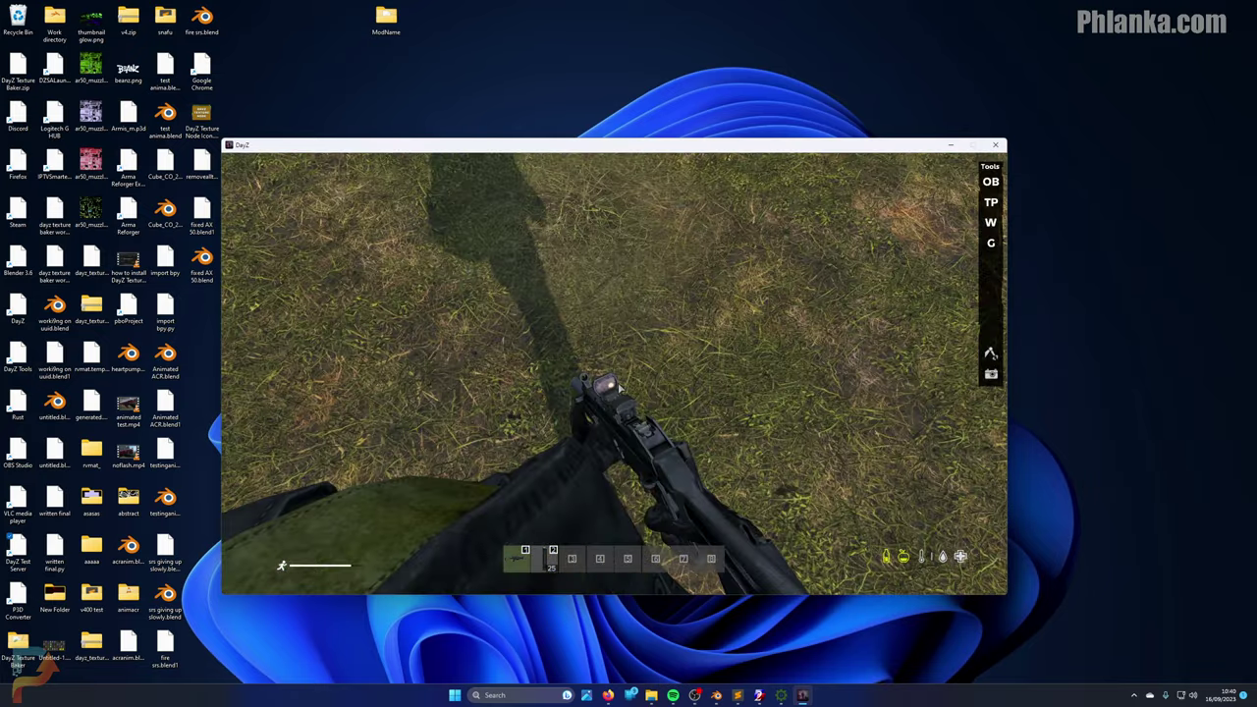
pyautogui.click(990, 182)
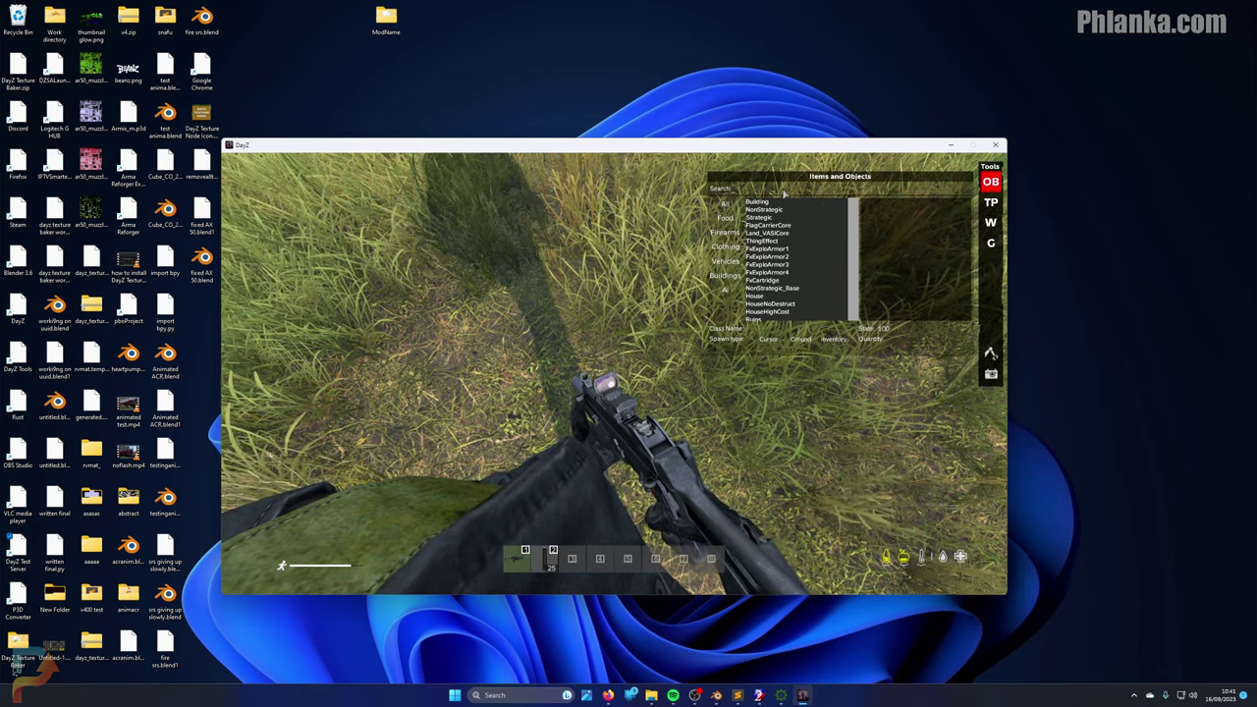
pyautogui.write('super')
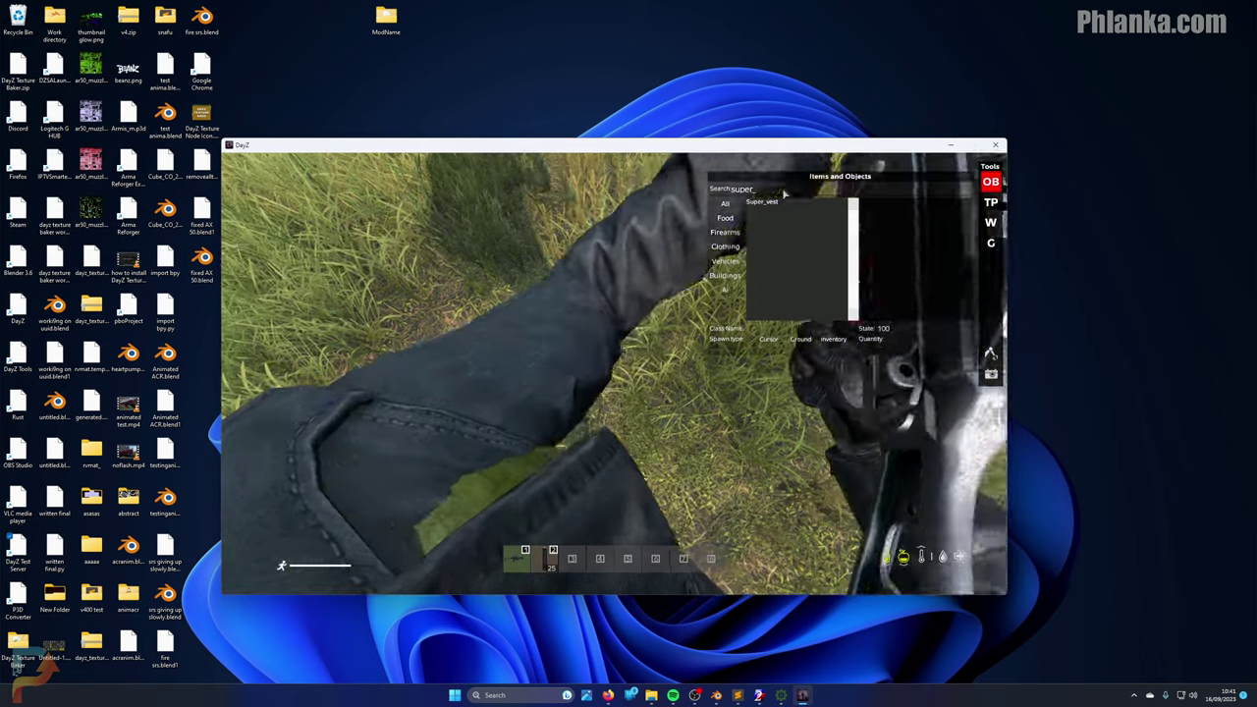
pyautogui.click(767, 203)
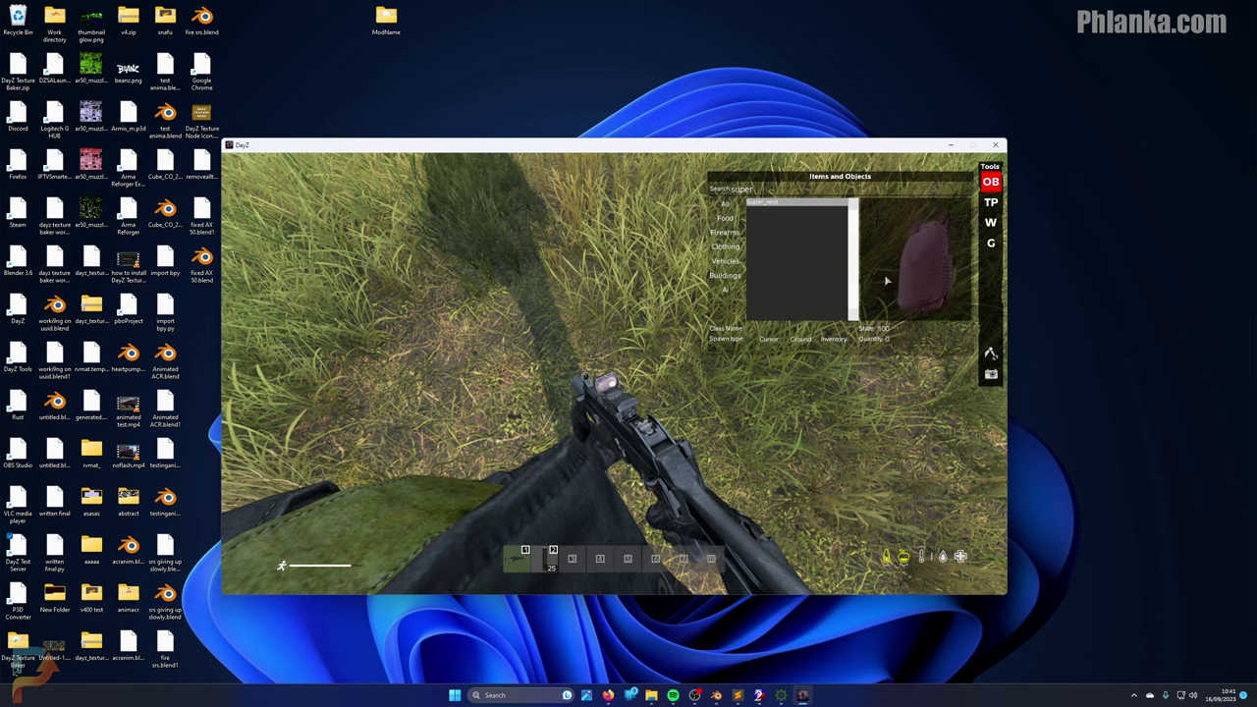
pyautogui.scroll(5, 932, 277)
pyautogui.moveTo(935, 274); pyautogui.dragTo(864, 320)
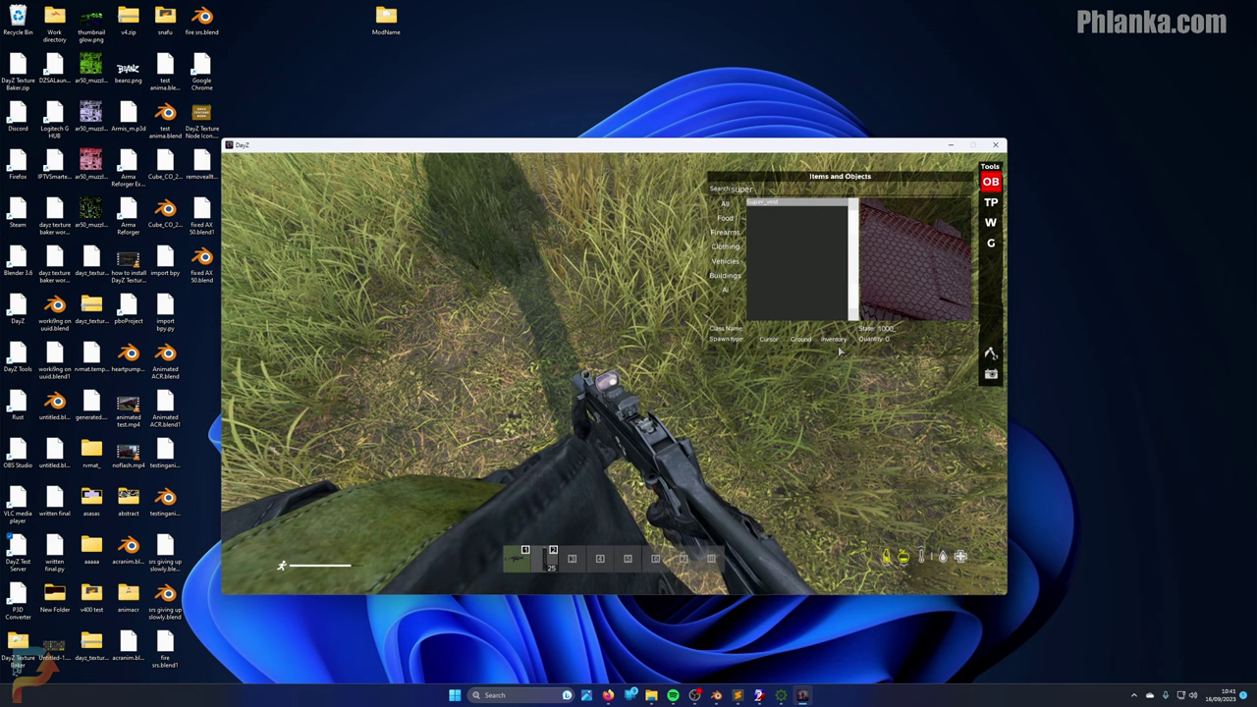
# Step: Equip the Super Vest from the vicinity and remove the field jacket to view the vest on the character
pyautogui.press('Tab')
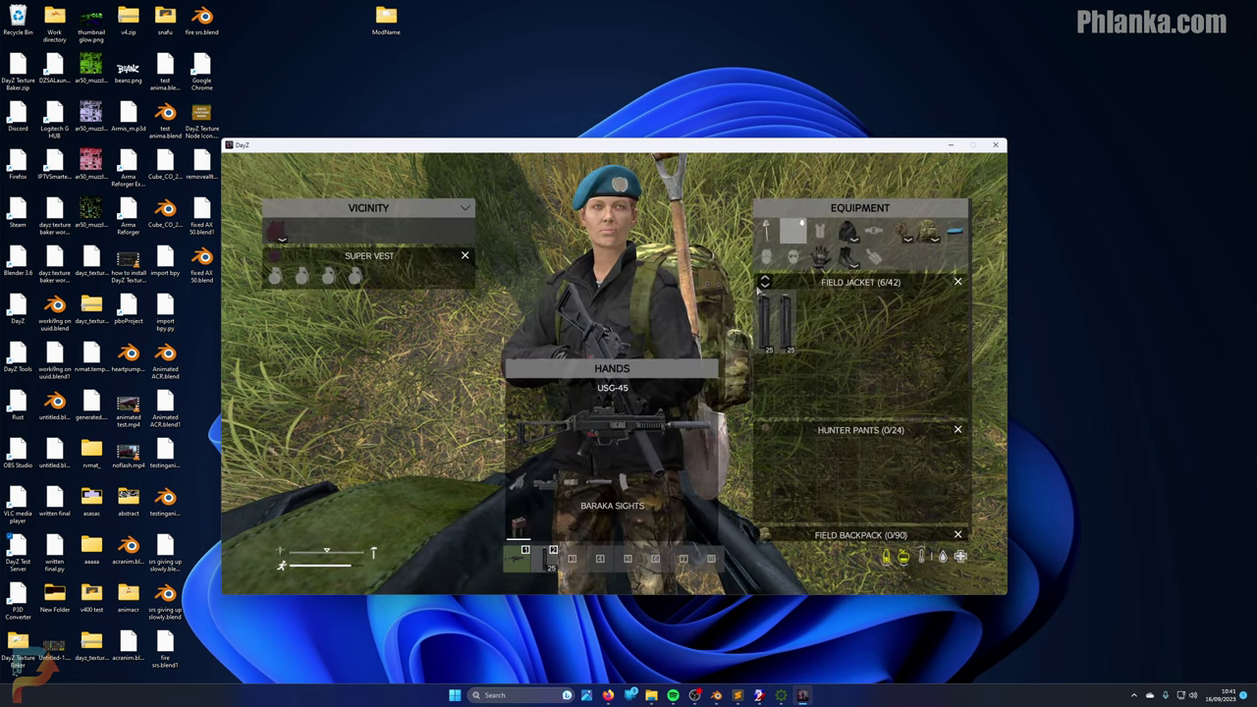
pyautogui.moveTo(846, 231); pyautogui.dragTo(855, 273)
pyautogui.moveTo(276, 232); pyautogui.dragTo(714, 219)
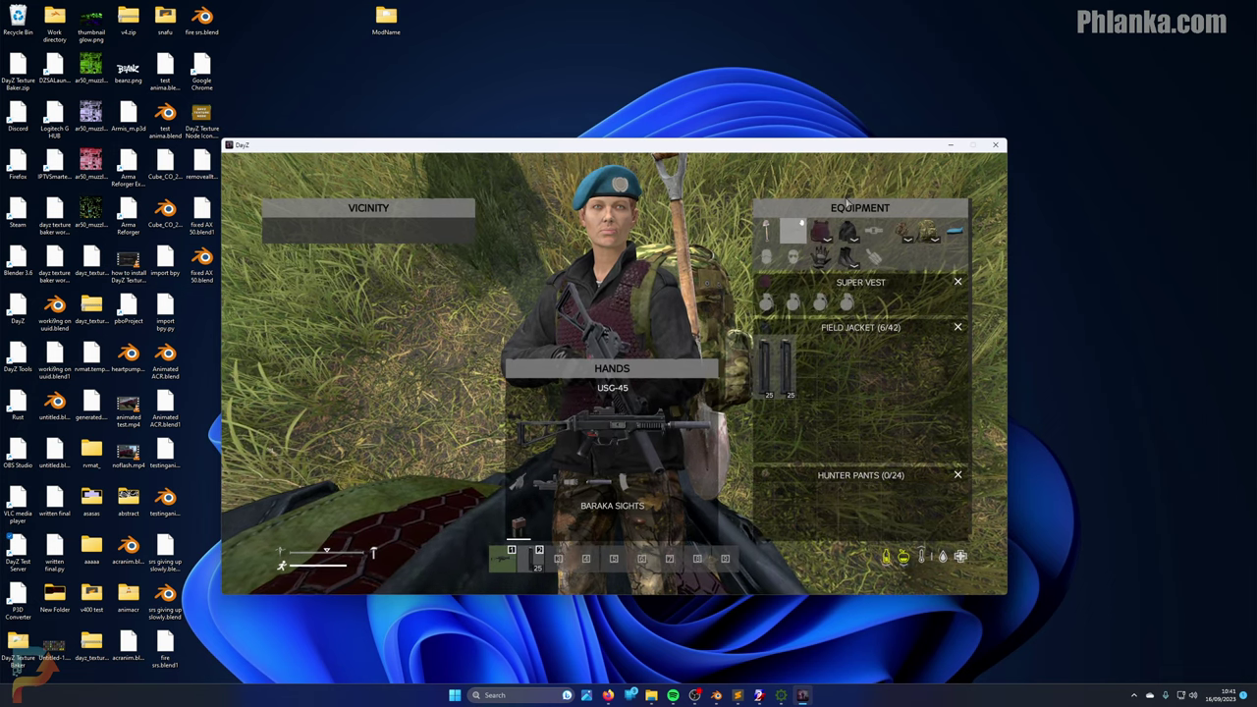
pyautogui.moveTo(847, 233); pyautogui.dragTo(368, 295)
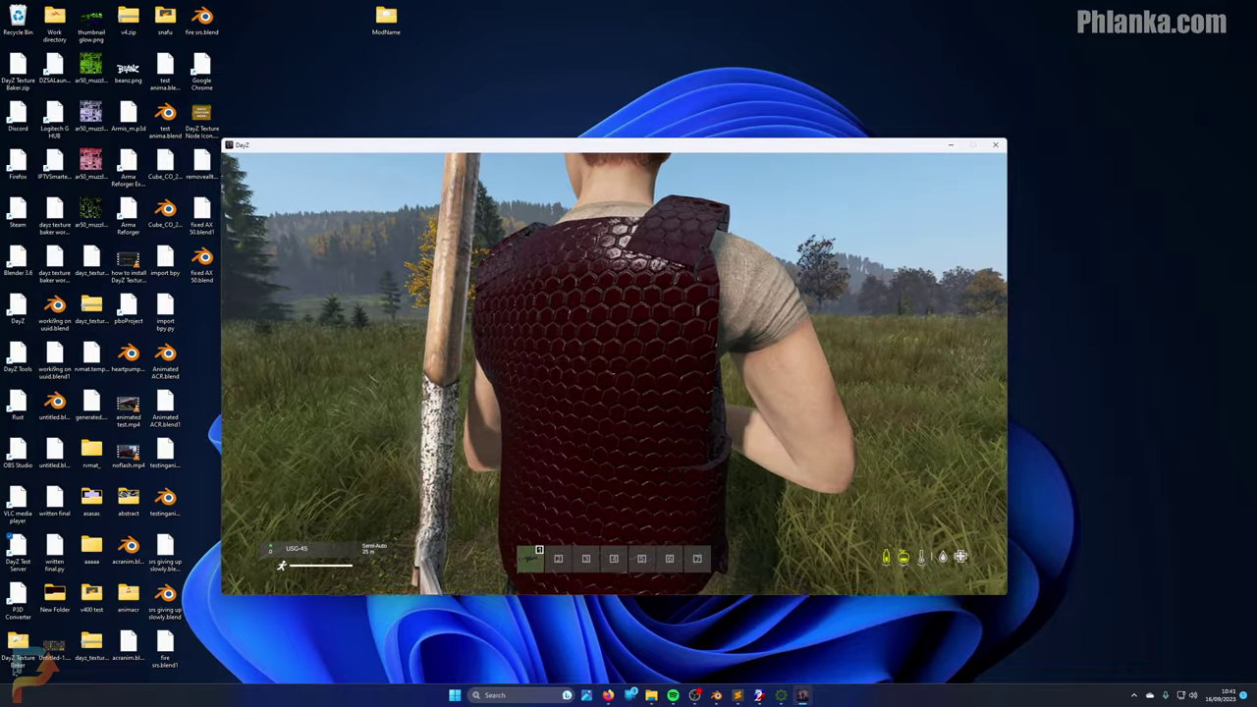
pyautogui.press('w')
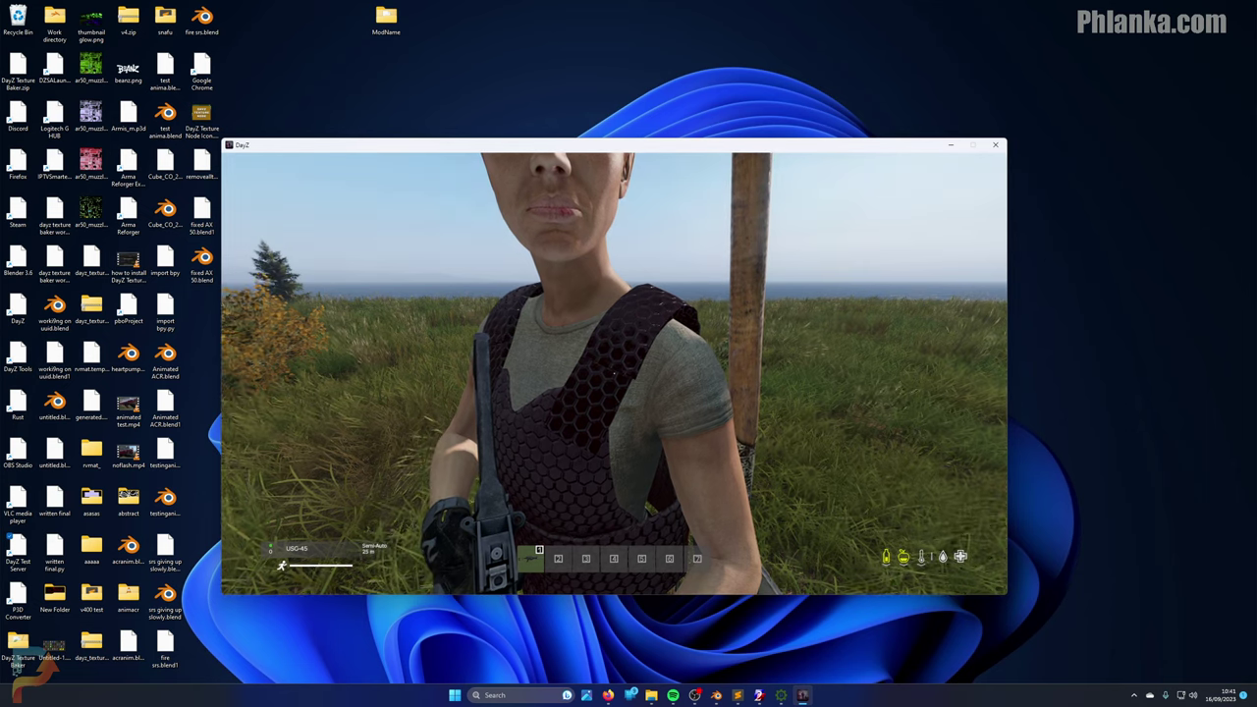
# Step: Switch to Blender and set the Super Suit material's Diffuse/Ambient value to 0.4
pyautogui.hotkey('alt', 'Tab')
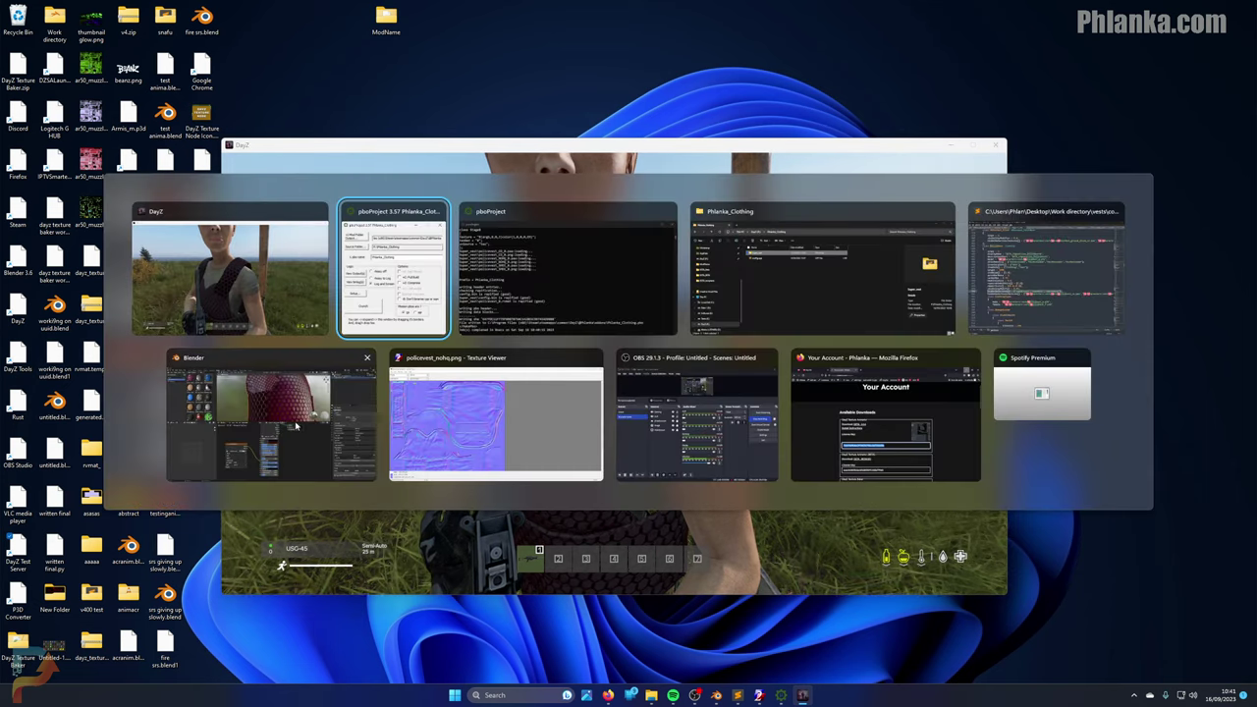
pyautogui.click(290, 424)
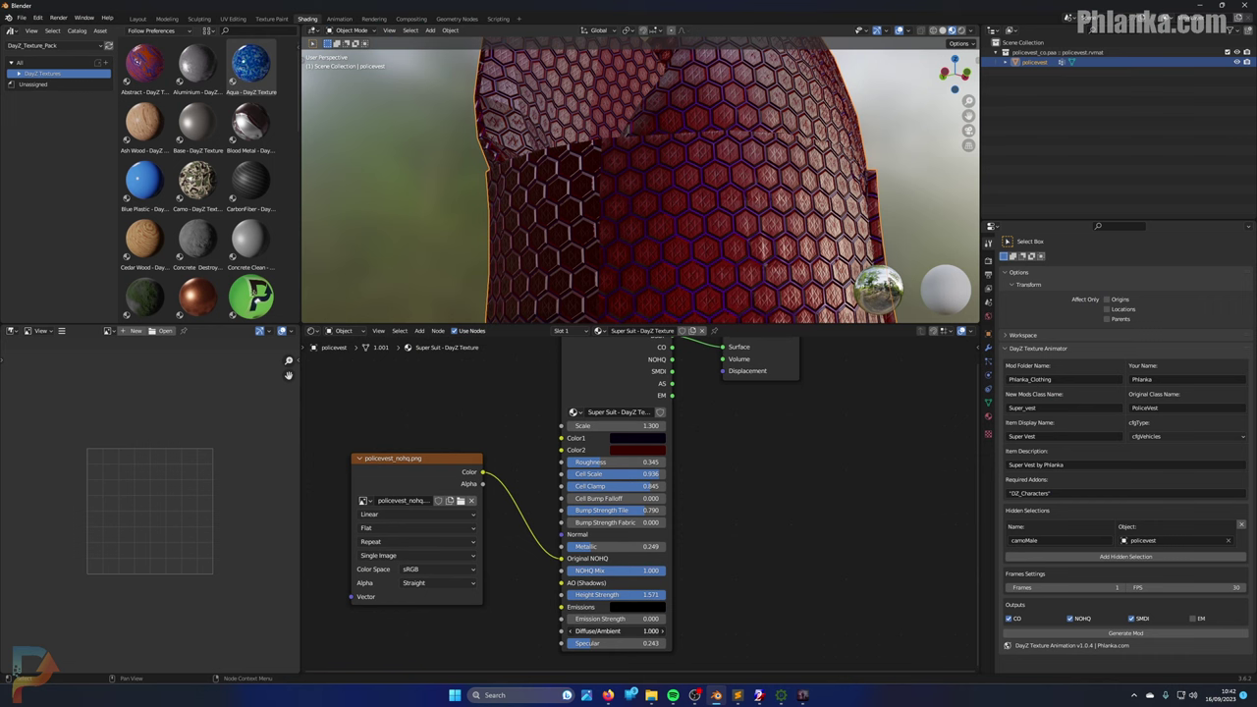
pyautogui.click(571, 630)
pyautogui.click(572, 630)
pyautogui.click(571, 631)
pyautogui.click(571, 631)
pyautogui.click(572, 630)
pyautogui.moveTo(594, 631); pyautogui.dragTo(569, 630)
pyautogui.click(590, 631)
pyautogui.write('0.4')
pyautogui.press('Return')
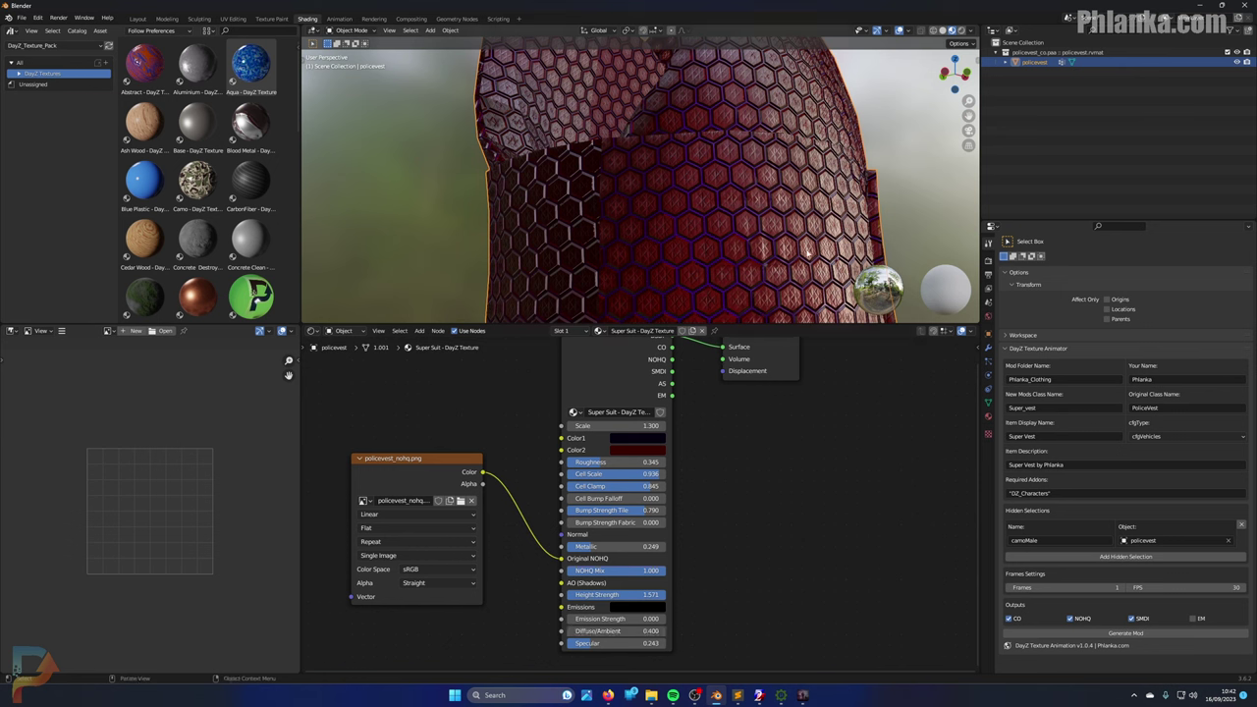
# Step: Adjust the viewport's environment lighting and inspect the whole vest model from different angles
pyautogui.click(971, 31)
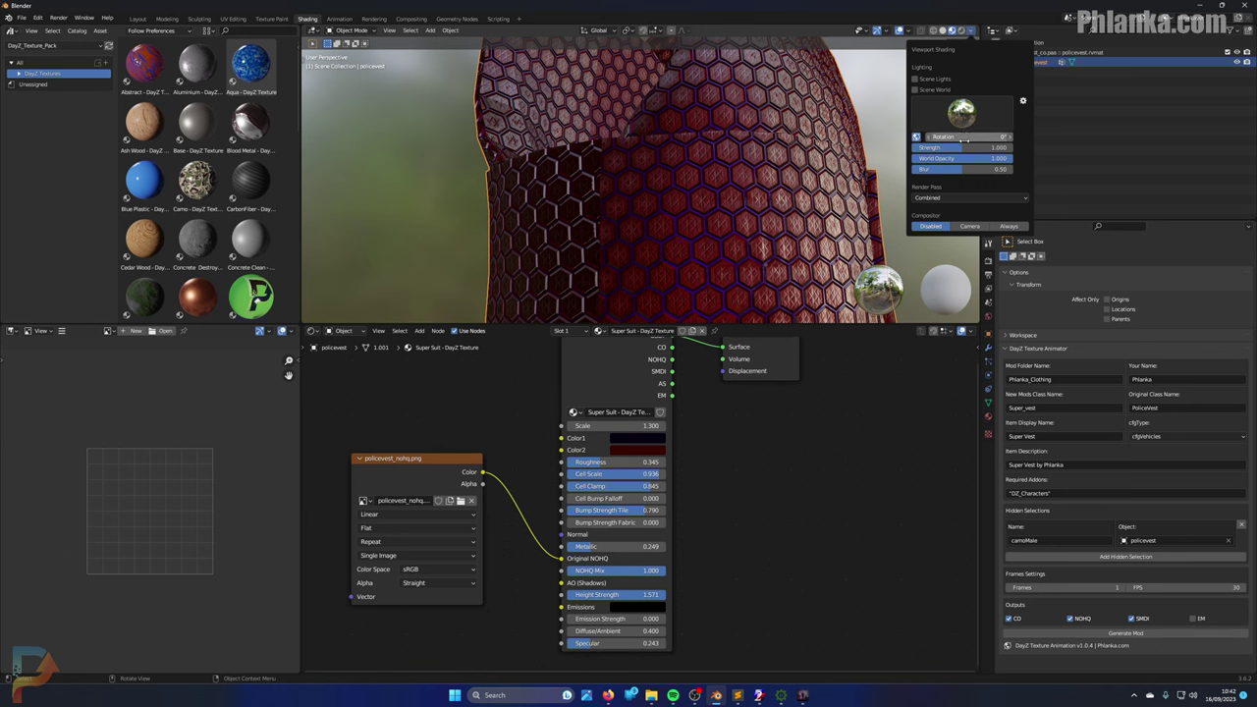
pyautogui.moveTo(965, 145); pyautogui.dragTo(939, 147)
pyautogui.scroll(-6, 821, 168)
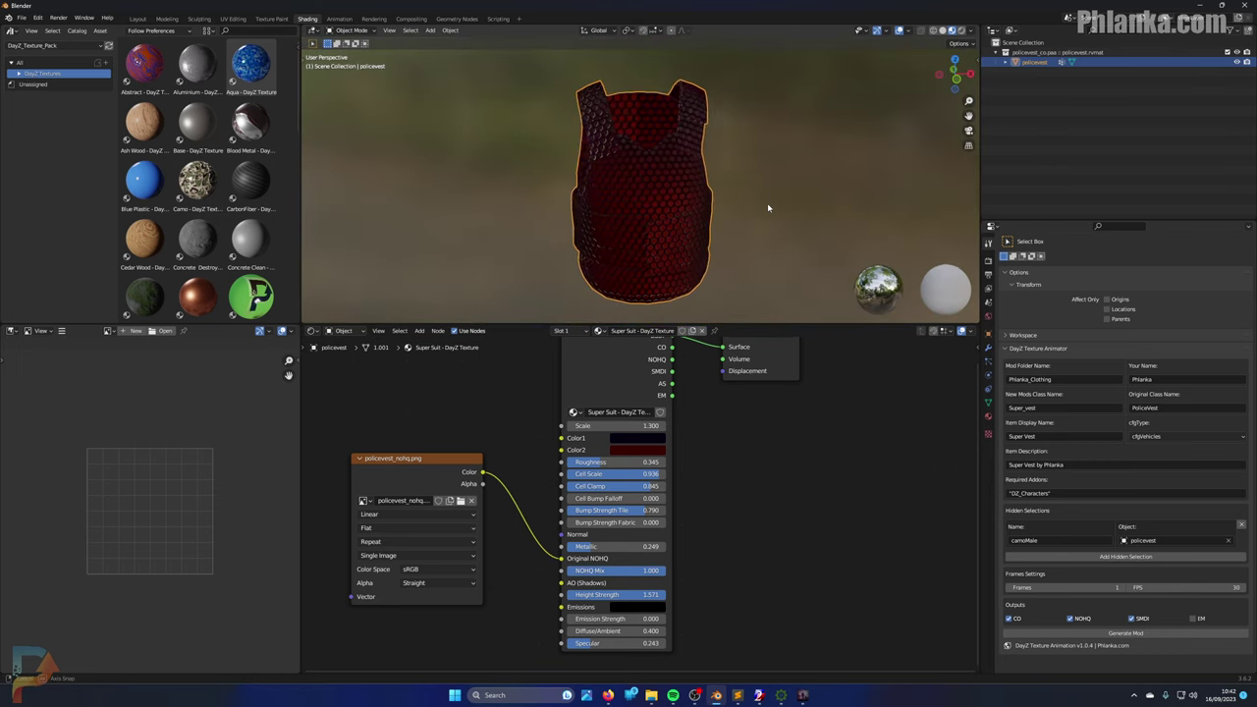
pyautogui.moveTo(768, 208); pyautogui.dragTo(788, 189, button='middle')
# Step: Return to DayZ, drop the USG-45 on the ground and take the Super Vest into the character's hands
pyautogui.hotkey('alt', 'Tab')
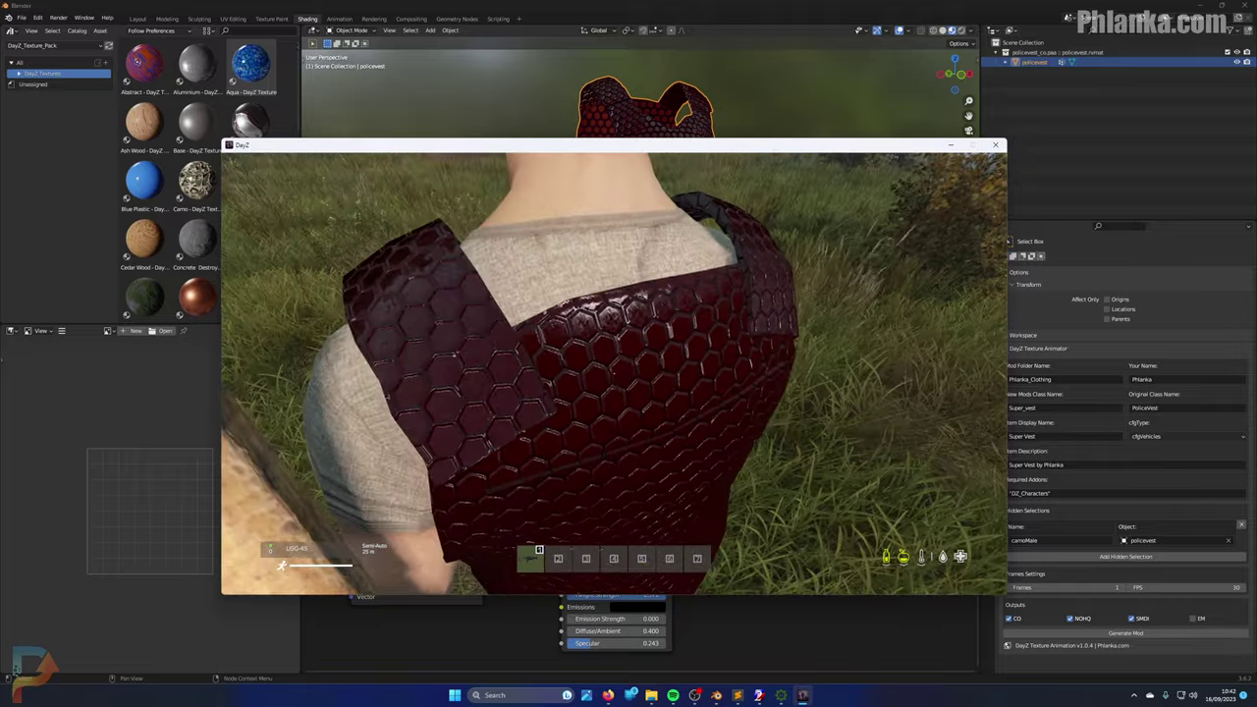
pyautogui.press('Tab')
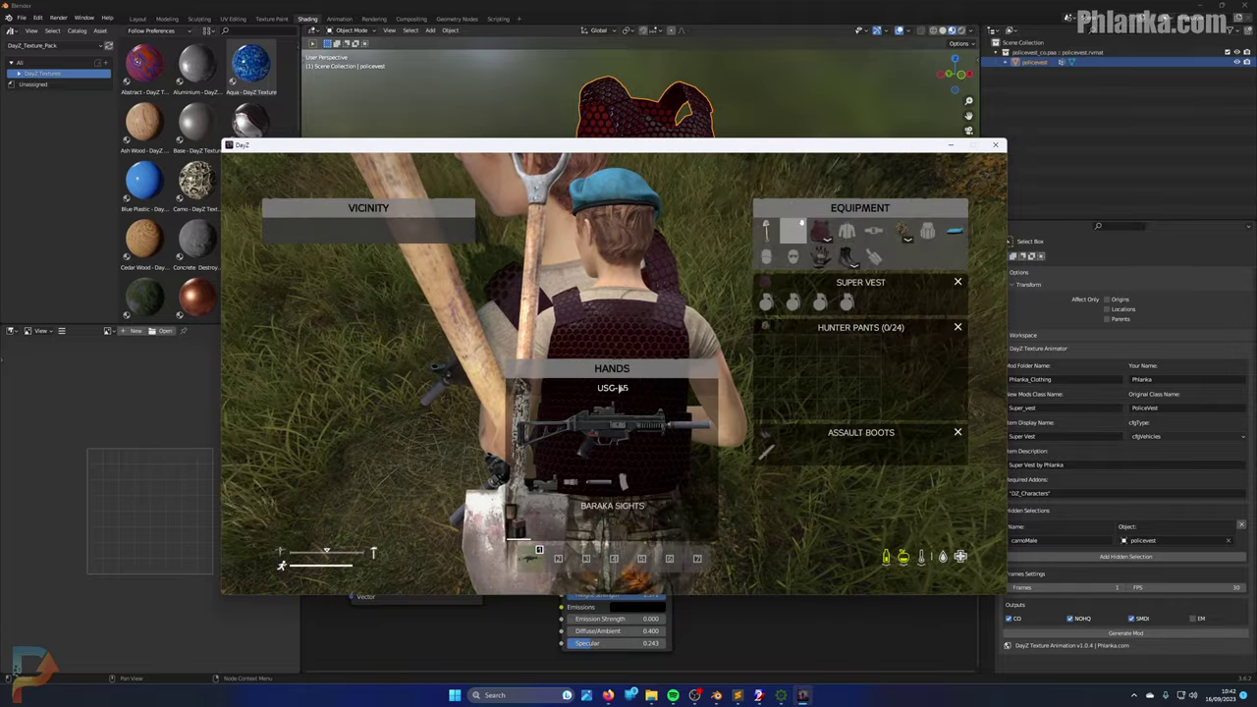
pyautogui.moveTo(605, 336); pyautogui.dragTo(663, 363)
pyautogui.moveTo(613, 424); pyautogui.dragTo(304, 393)
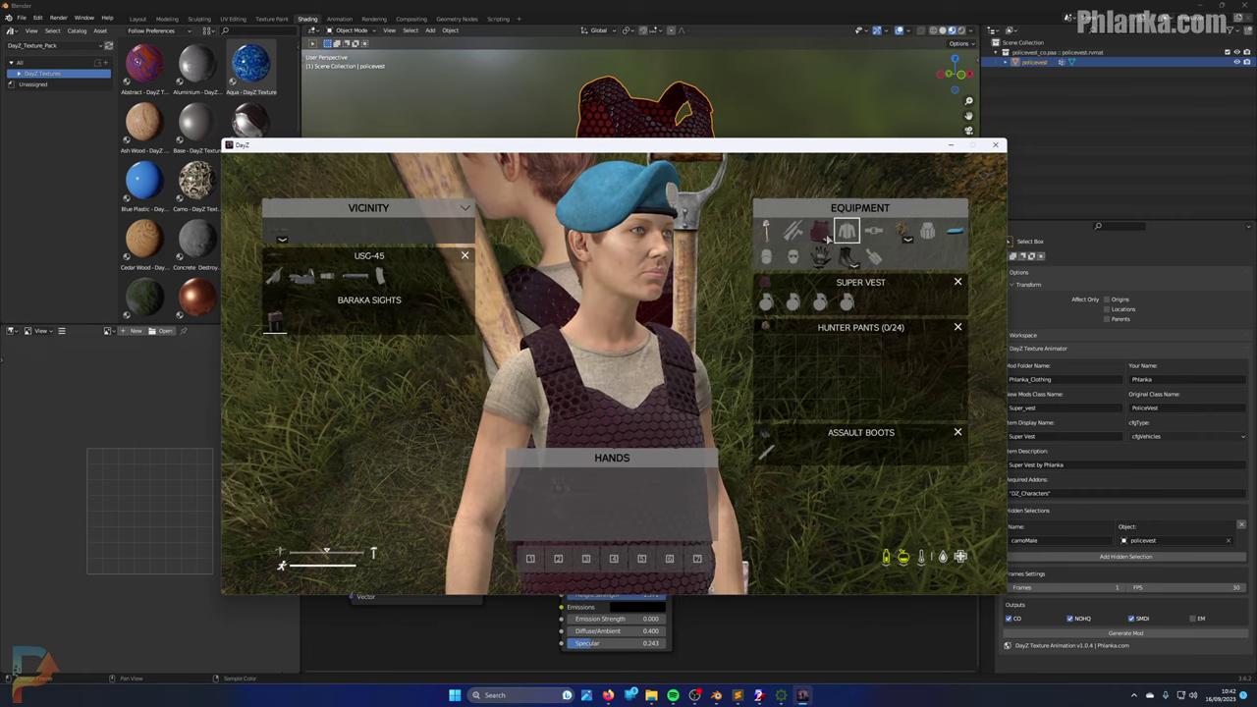
pyautogui.press('Tab')
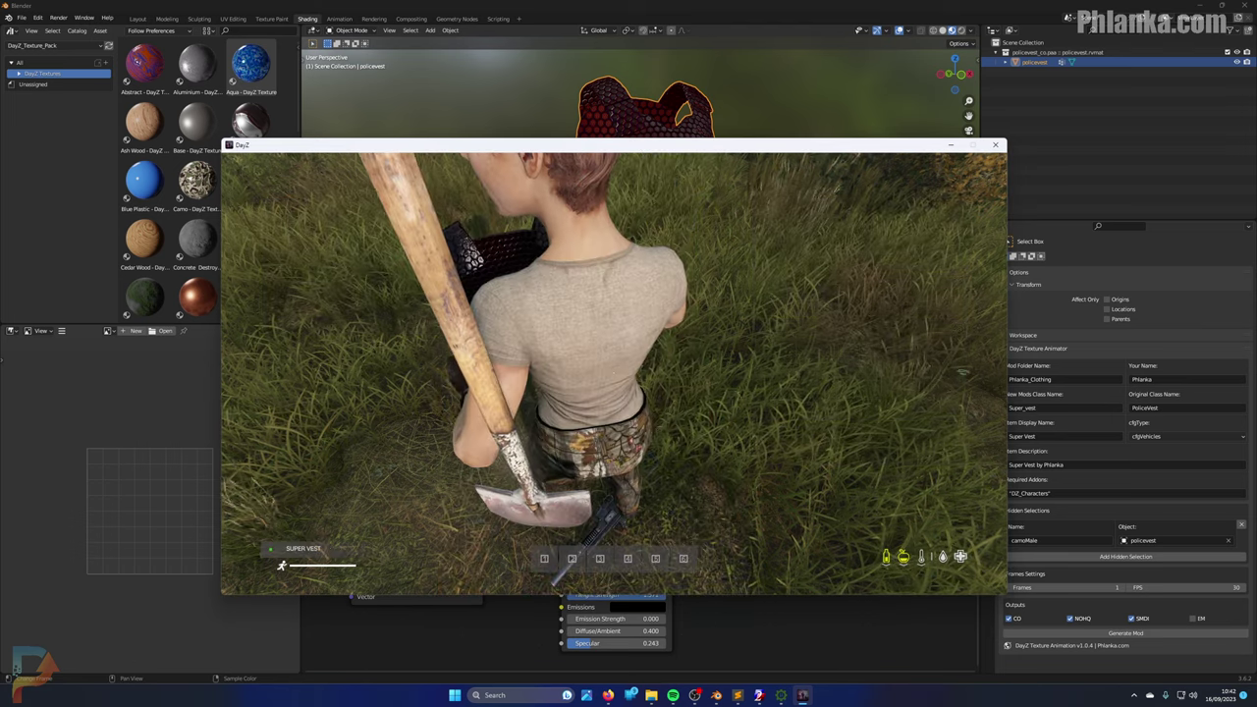
# Step: Inspect the held Super Vest's description and examine its texture up close and from different angles
pyautogui.press('g')
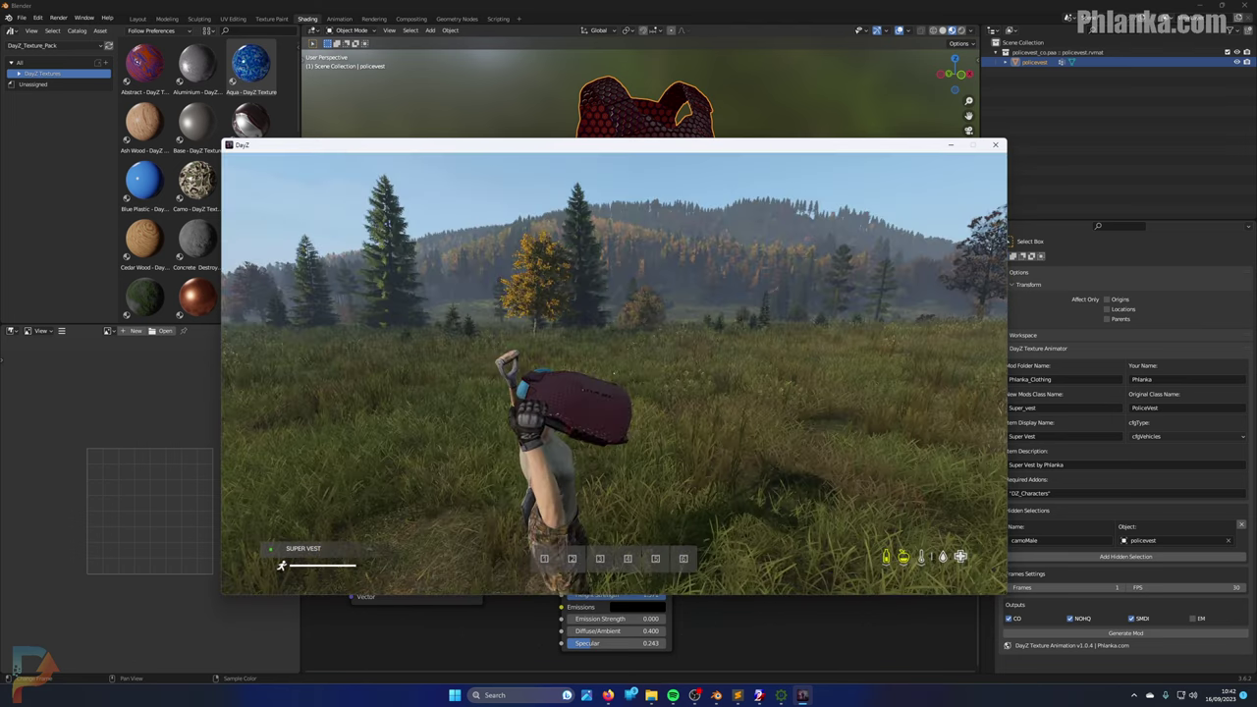
pyautogui.press('Tab')
pyautogui.middleClick(622, 453)
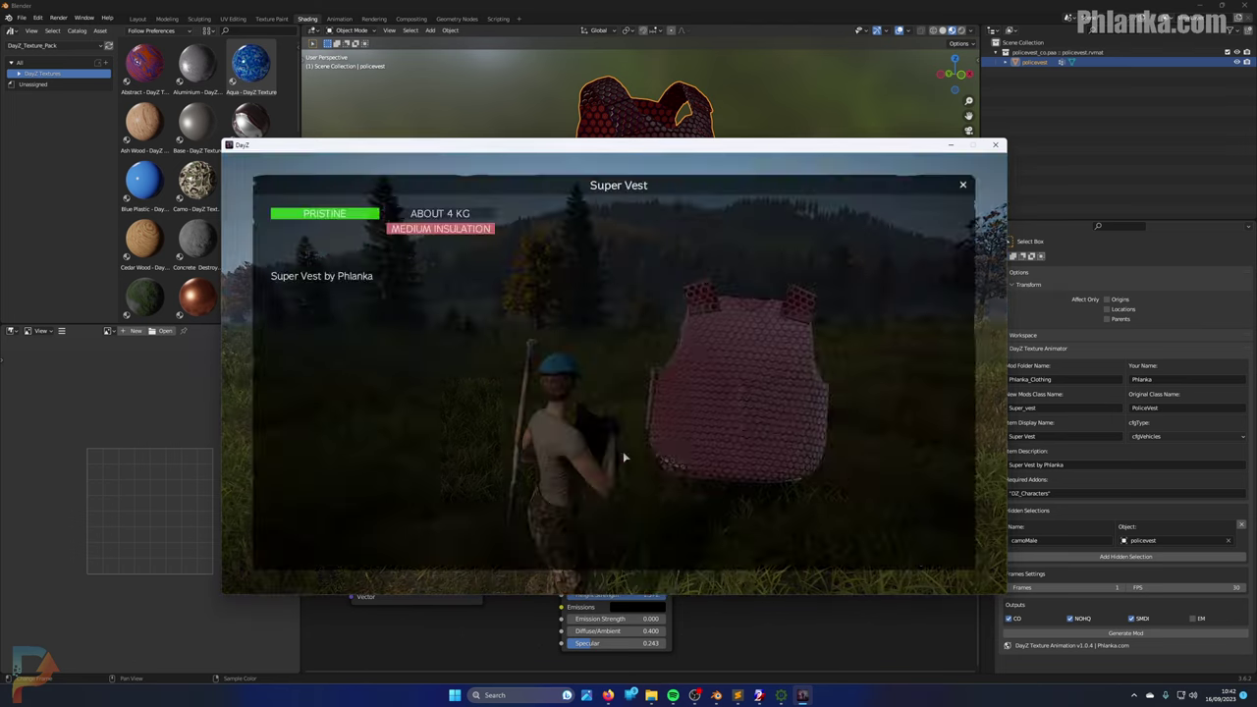
pyautogui.scroll(5, 624, 442)
pyautogui.scroll(-3, 639, 382)
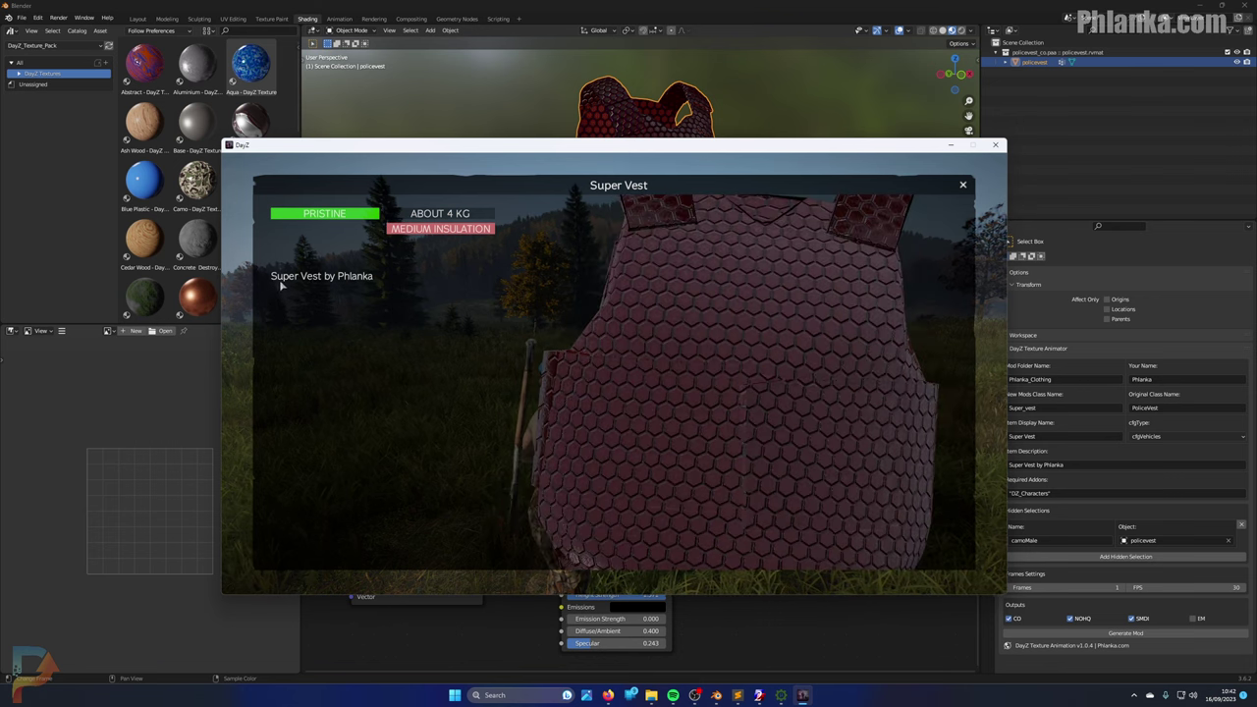
pyautogui.scroll(-3, 719, 349)
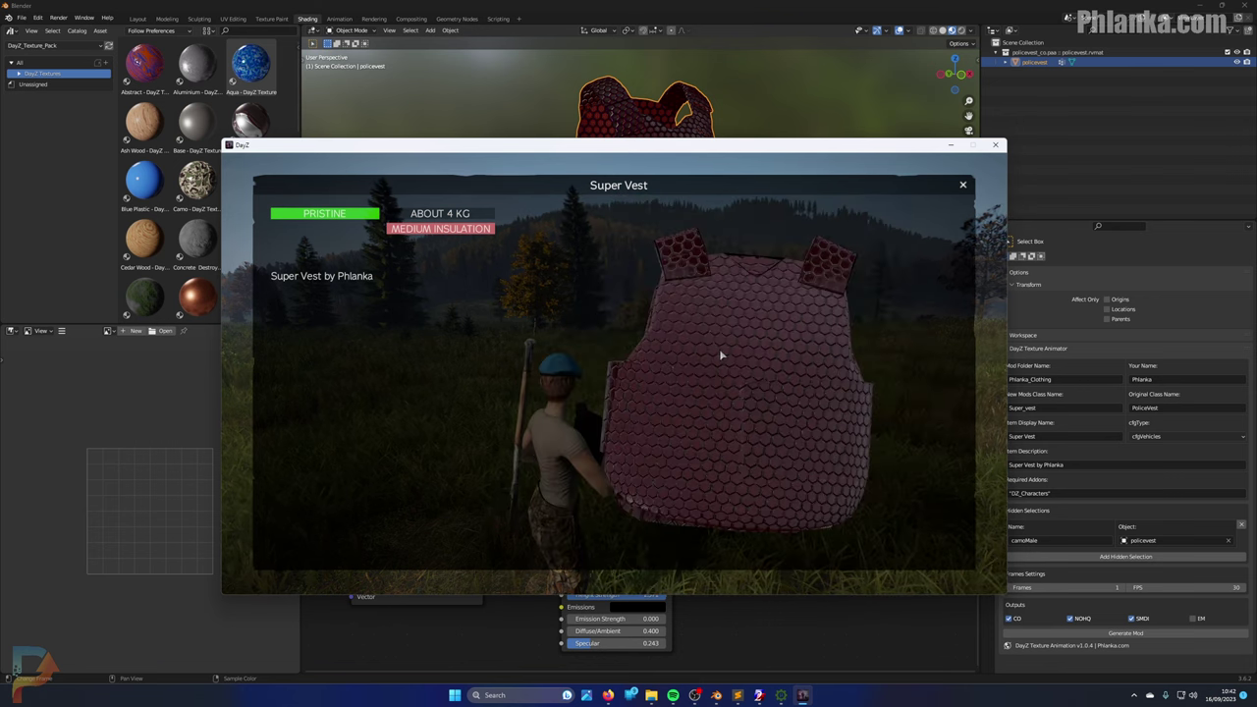
pyautogui.moveTo(719, 349)
pyautogui.mouseDown()
pyautogui.moveTo(832, 384)
pyautogui.moveTo(791, 359)
pyautogui.moveTo(682, 360)
pyautogui.moveTo(705, 363)
pyautogui.mouseUp()
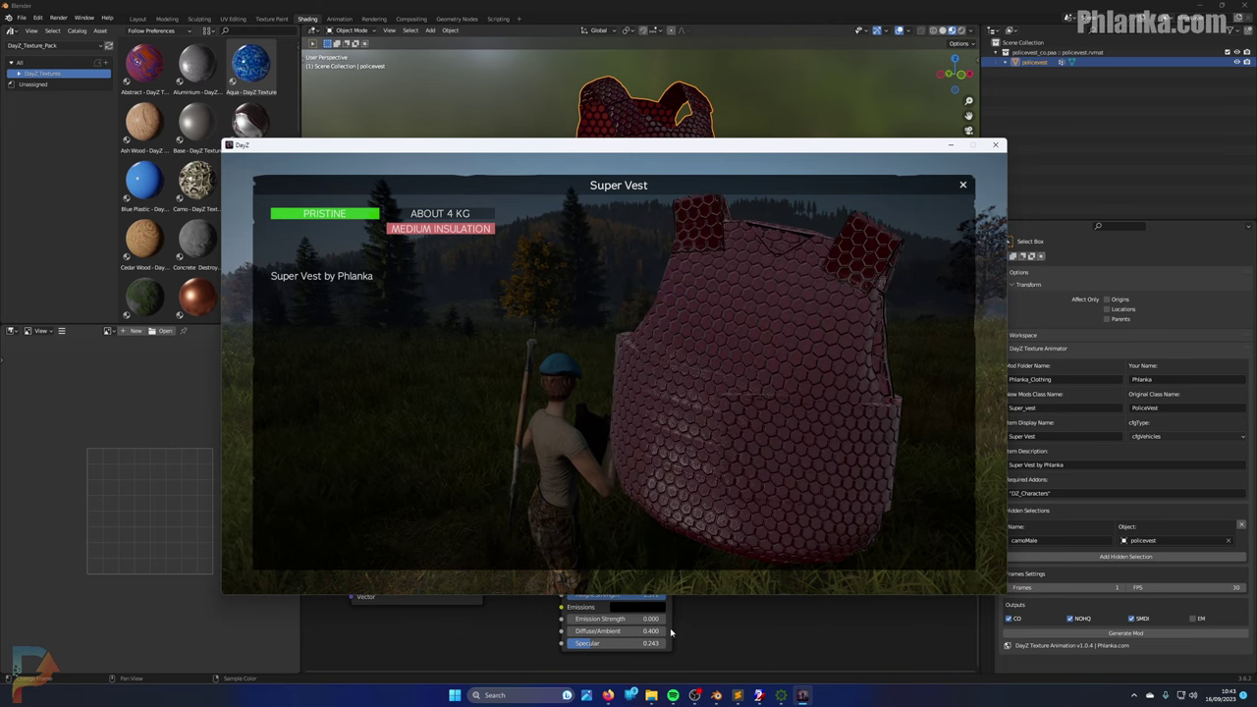
pyautogui.click(694, 695)
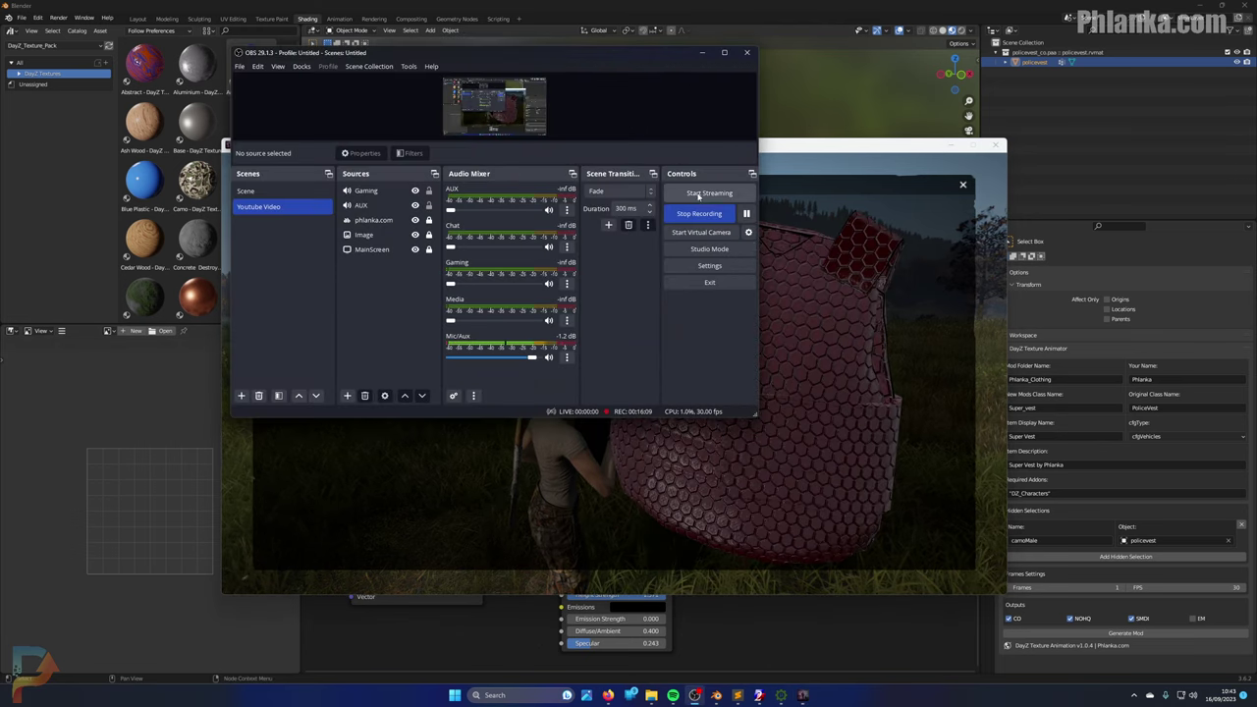